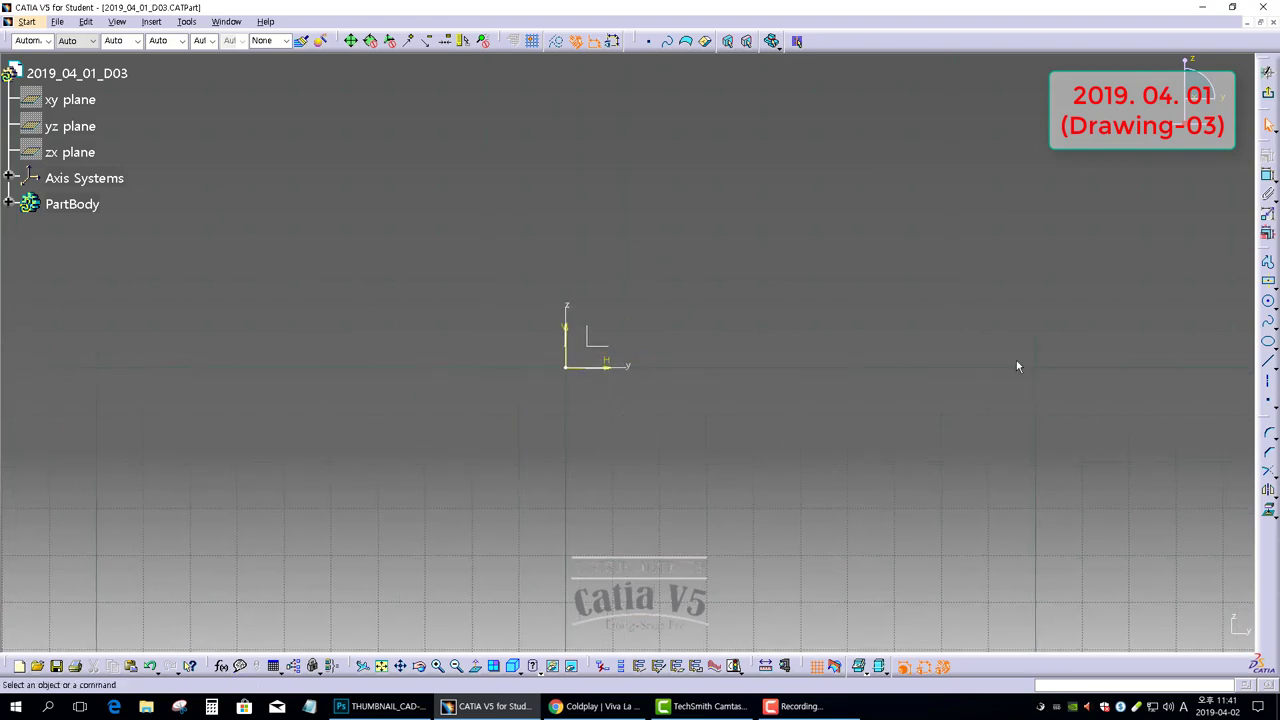
Change the render style of the 3D view
click(117, 21)
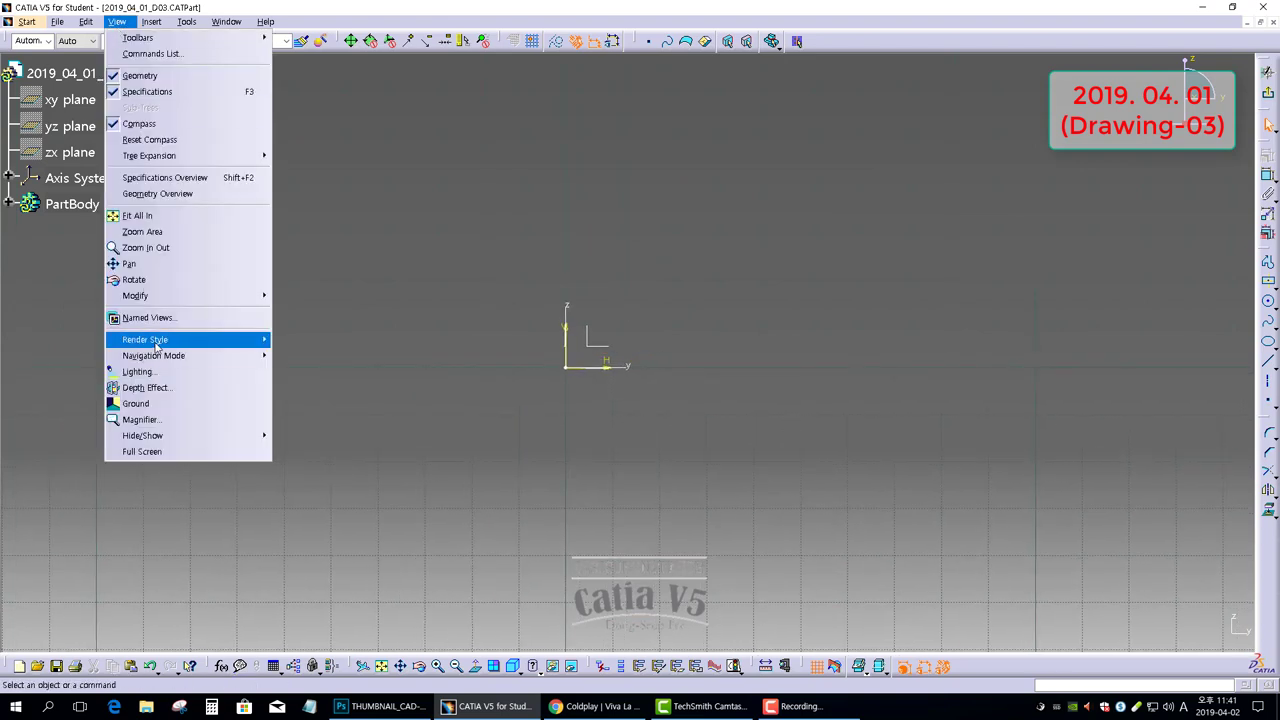
mouse_move(145, 339)
click(318, 496)
Sketch an ellipse centred on the origin with a horizontal major axis, about 124 mm wide and 52 mm high
click(1268, 342)
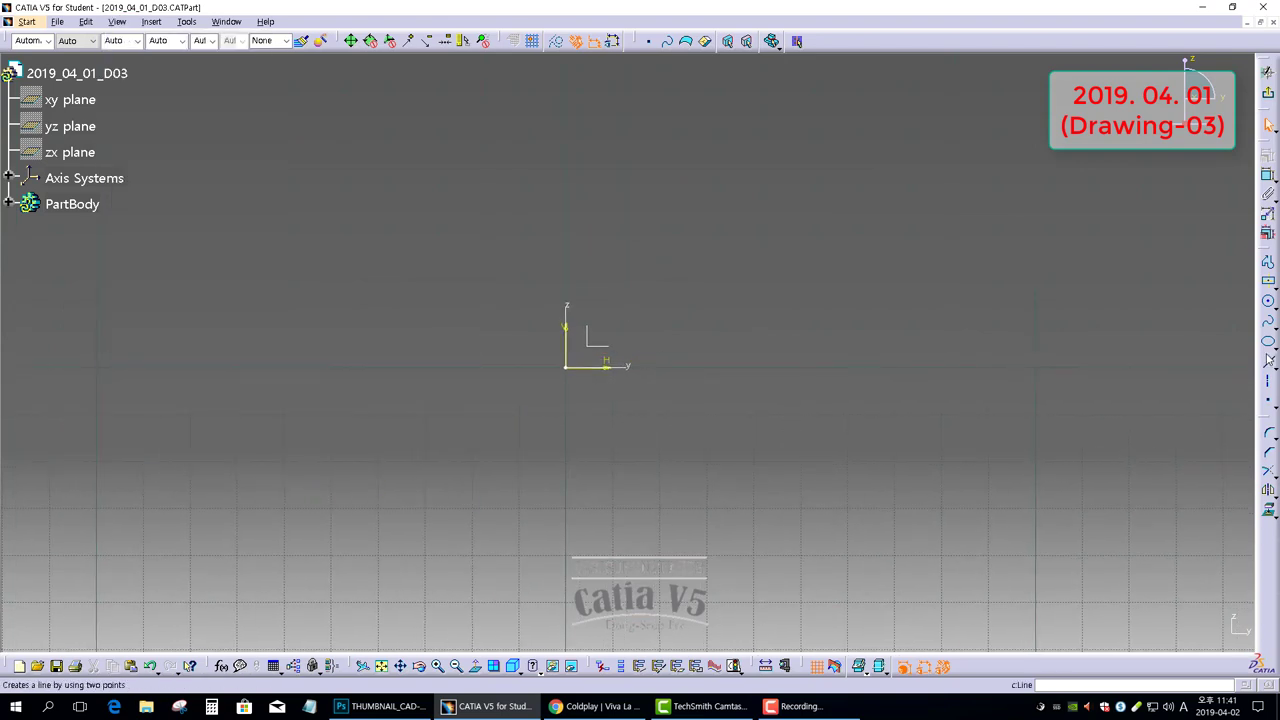
click(566, 366)
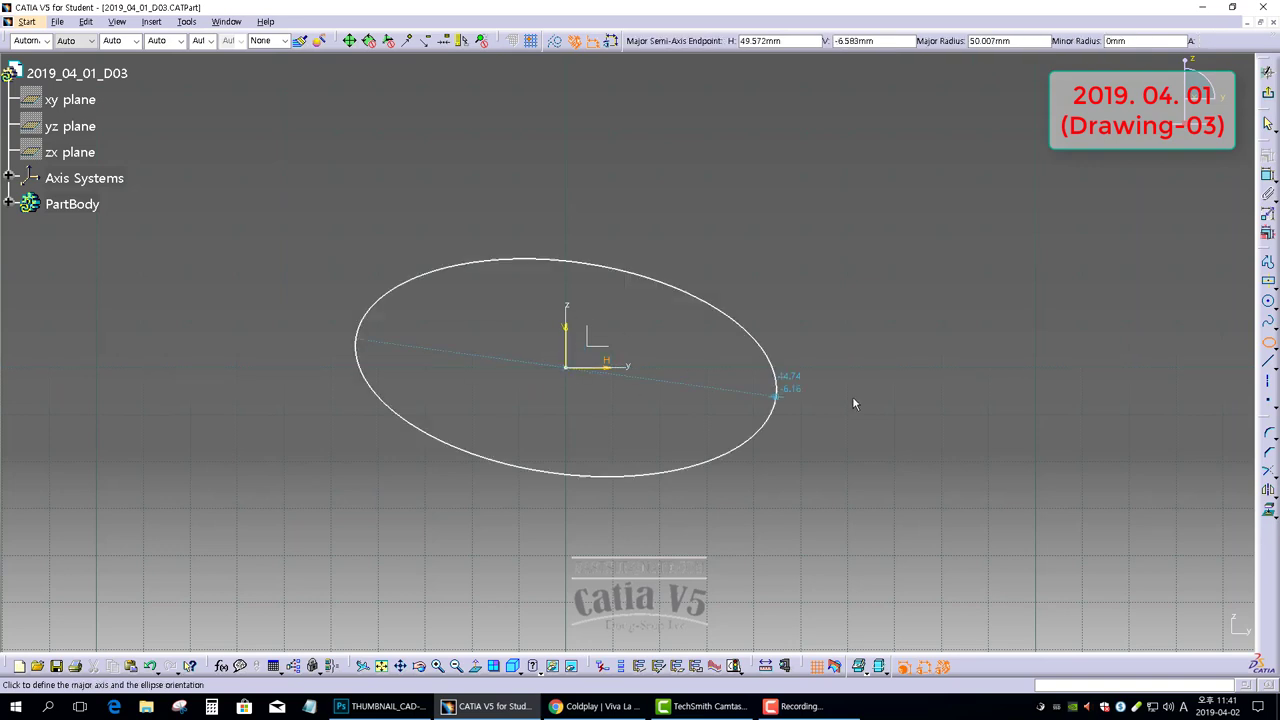
click(860, 364)
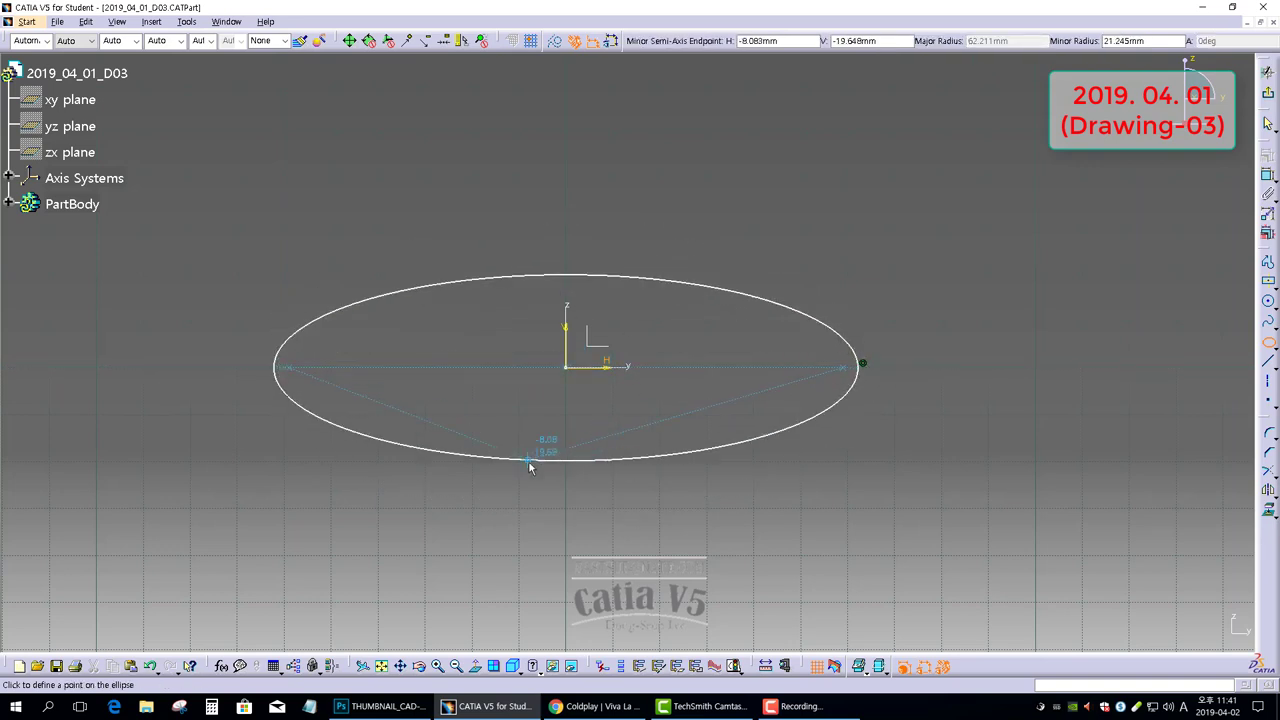
click(567, 495)
Dimension the ellipse's full height to the right of the curve and set it to 60 mm
click(1268, 178)
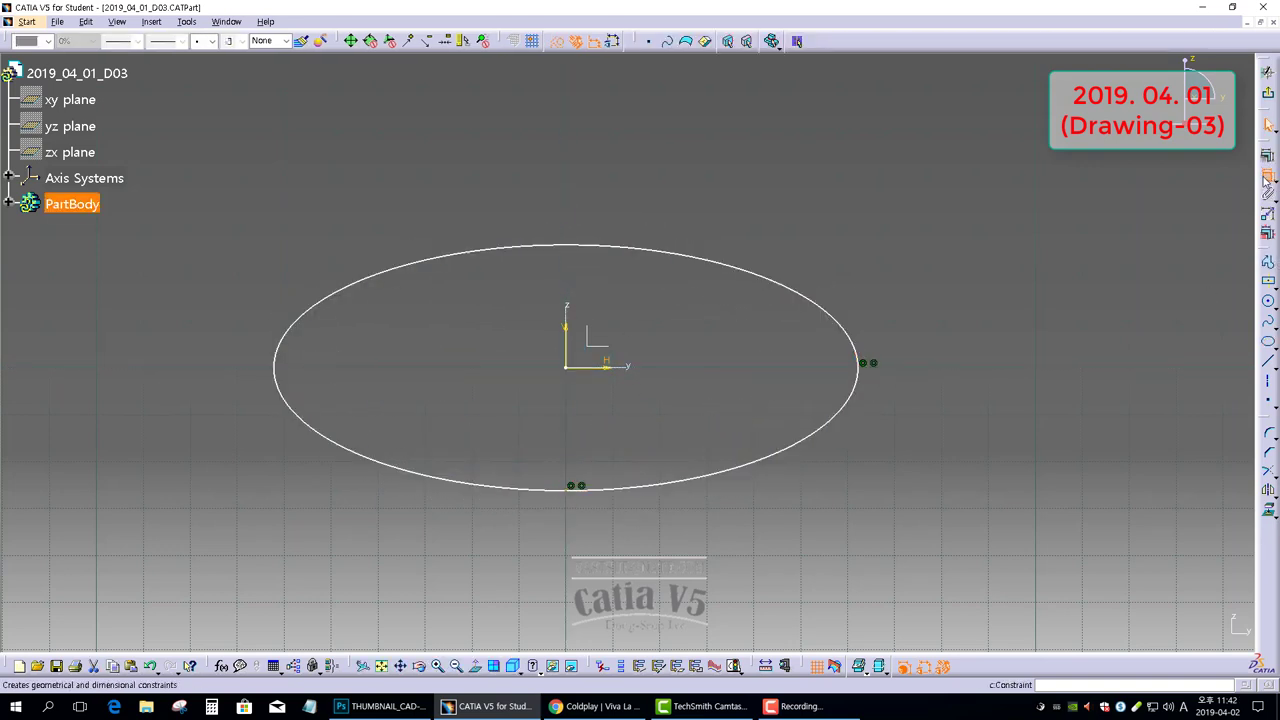
click(577, 247)
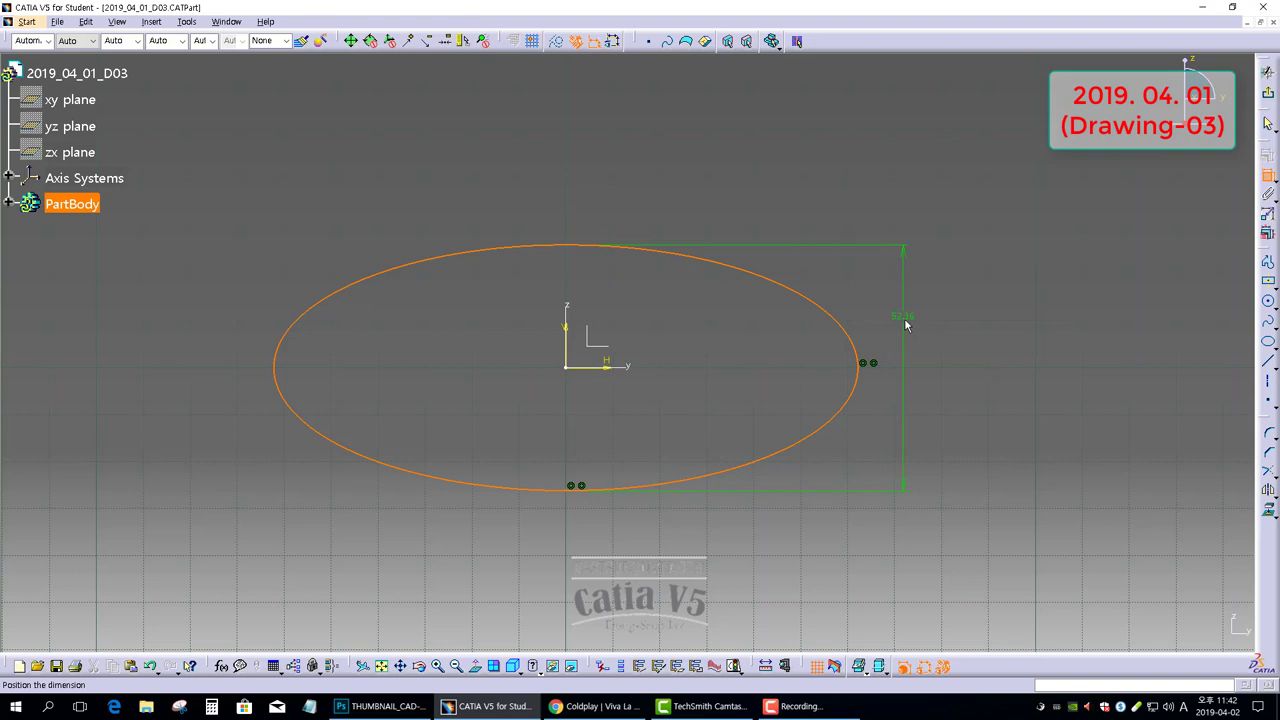
click(928, 341)
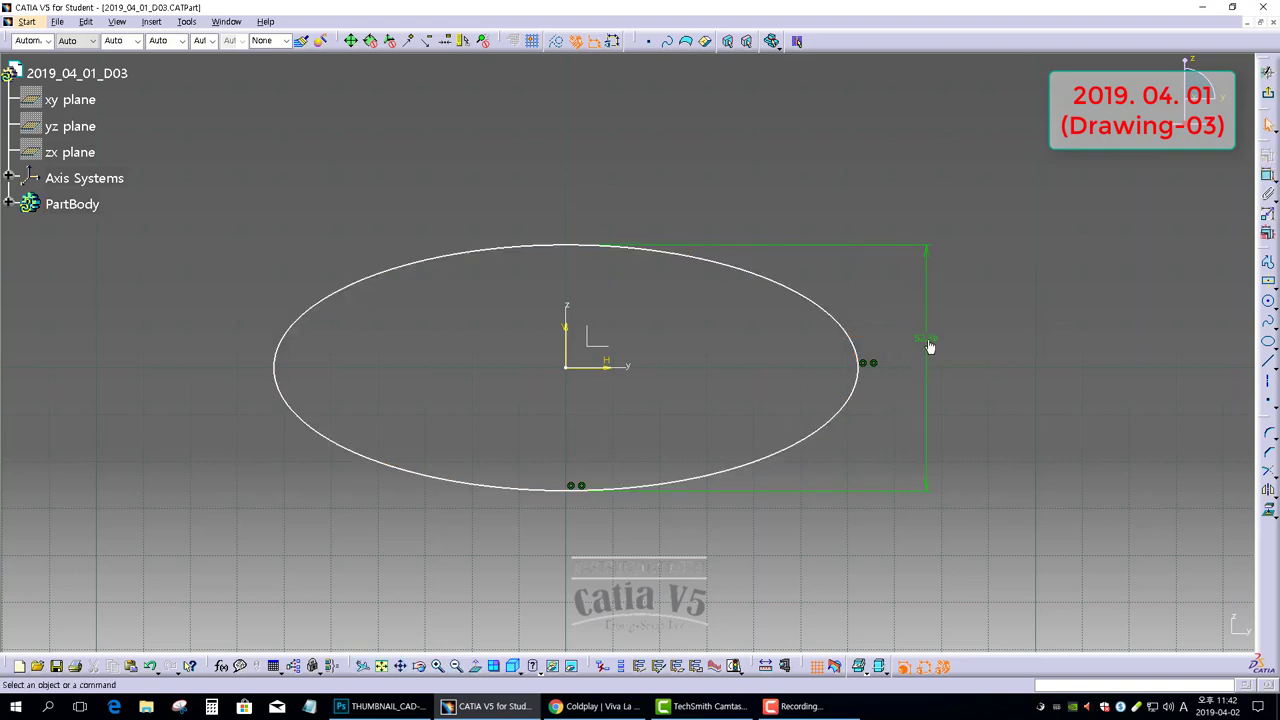
double_click(928, 341)
text(60)
key(Return)
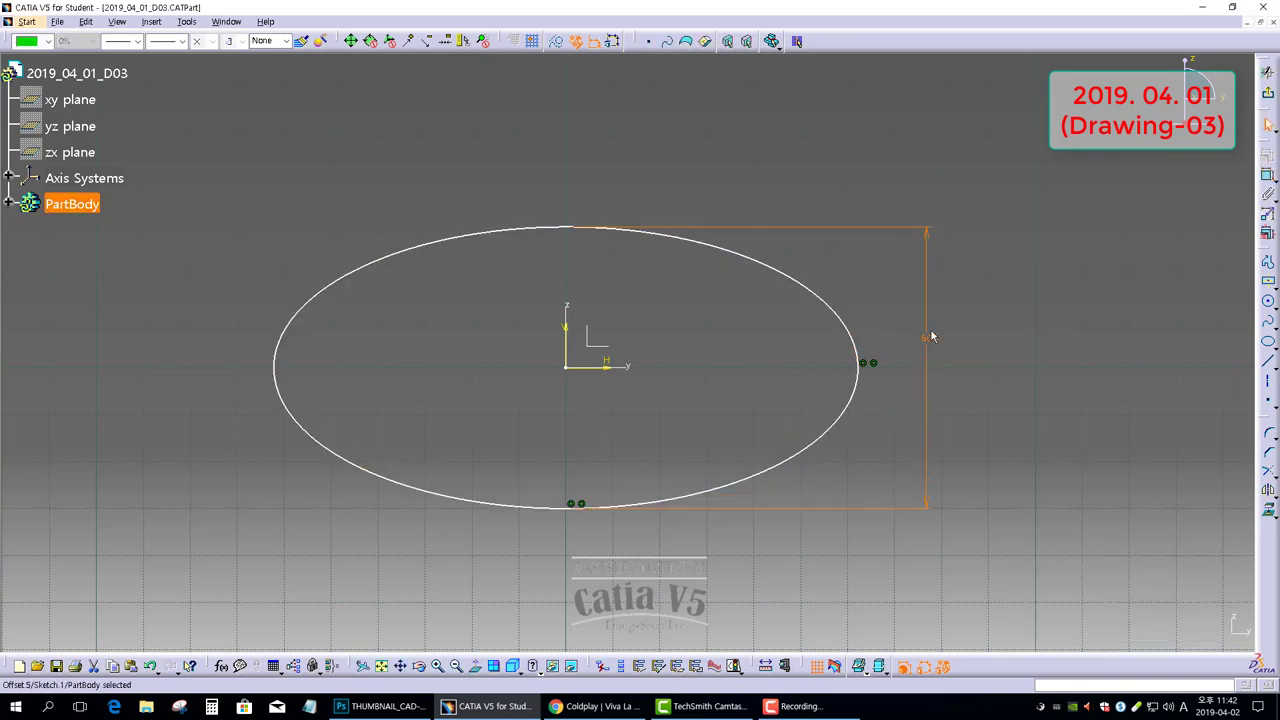
Dimension the ellipse's major axis, placing the dimension above the curve
click(1268, 175)
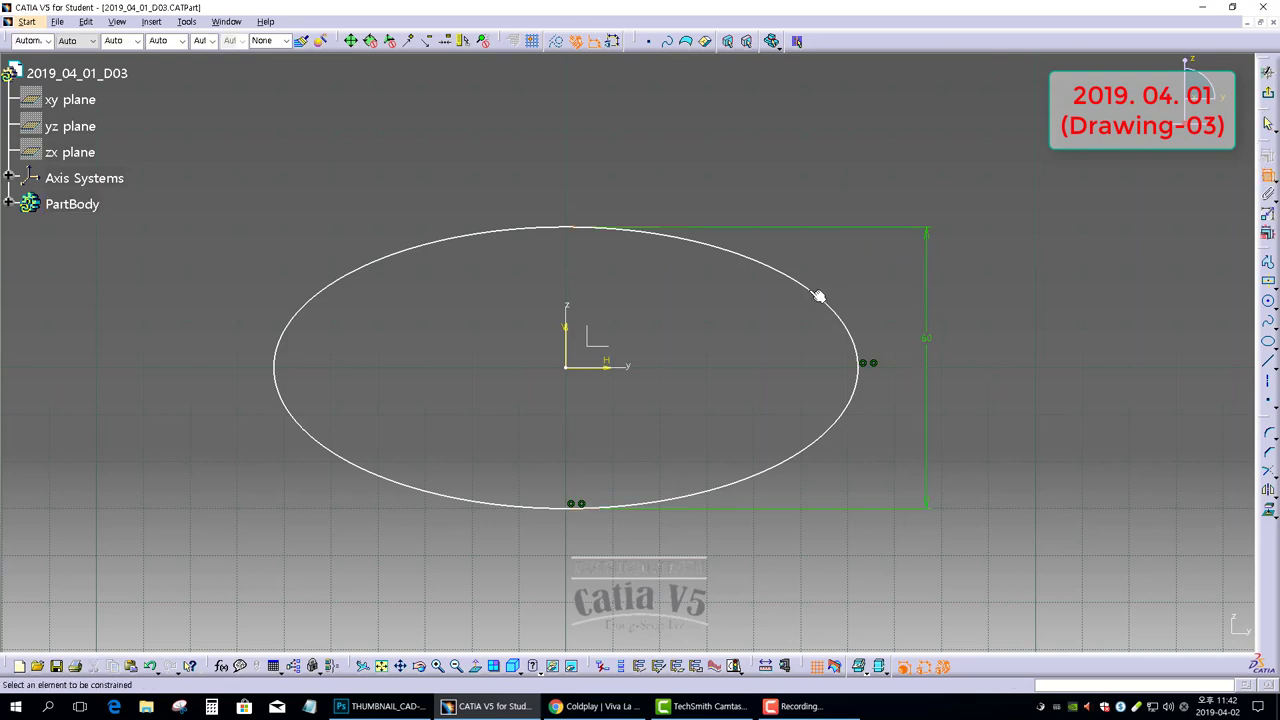
click(636, 229)
right_click(597, 188)
click(640, 228)
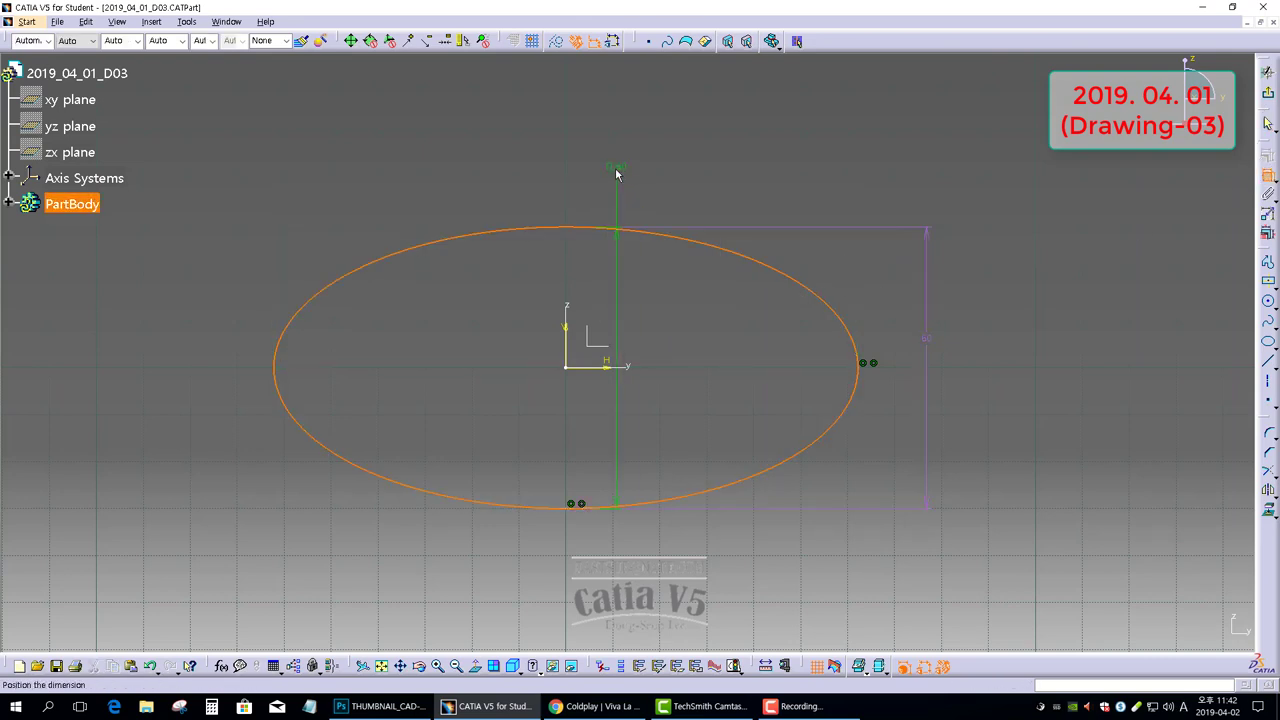
right_click(616, 170)
click(645, 208)
click(591, 168)
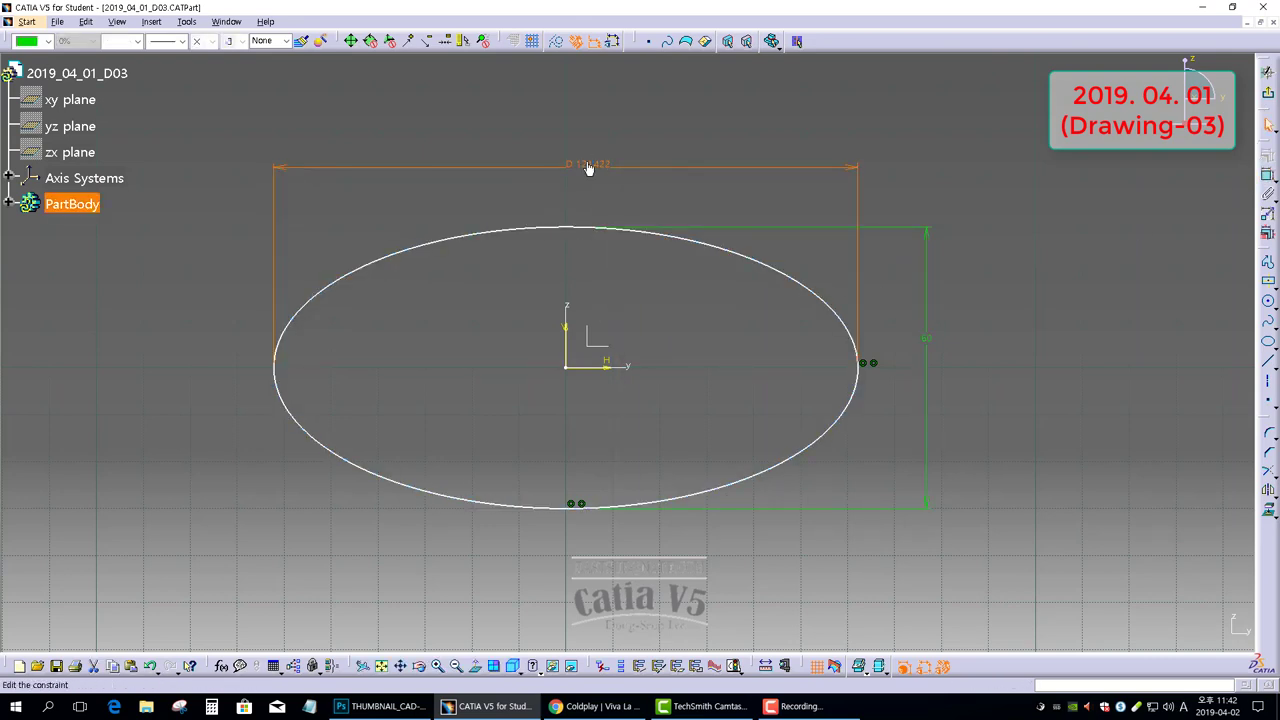
Change the major-axis dimension from diameter to radius and set the radius to 80 mm
double_click(591, 166)
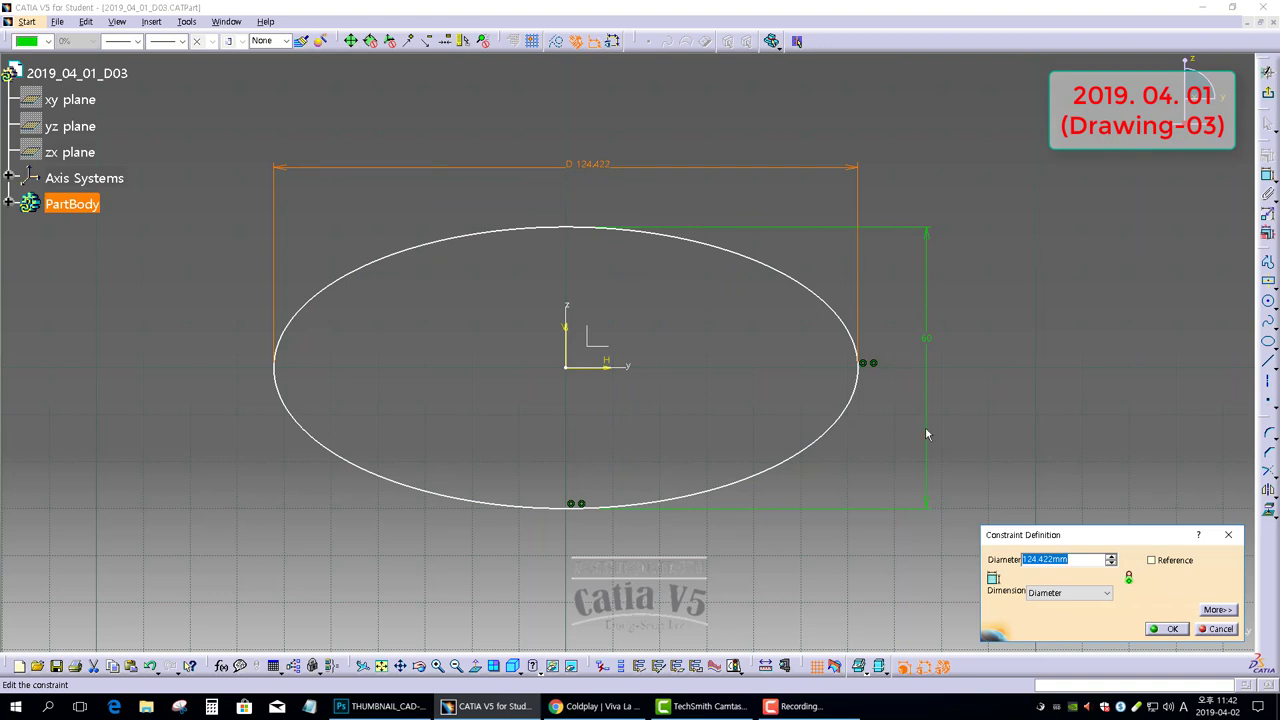
click(1068, 592)
click(1050, 616)
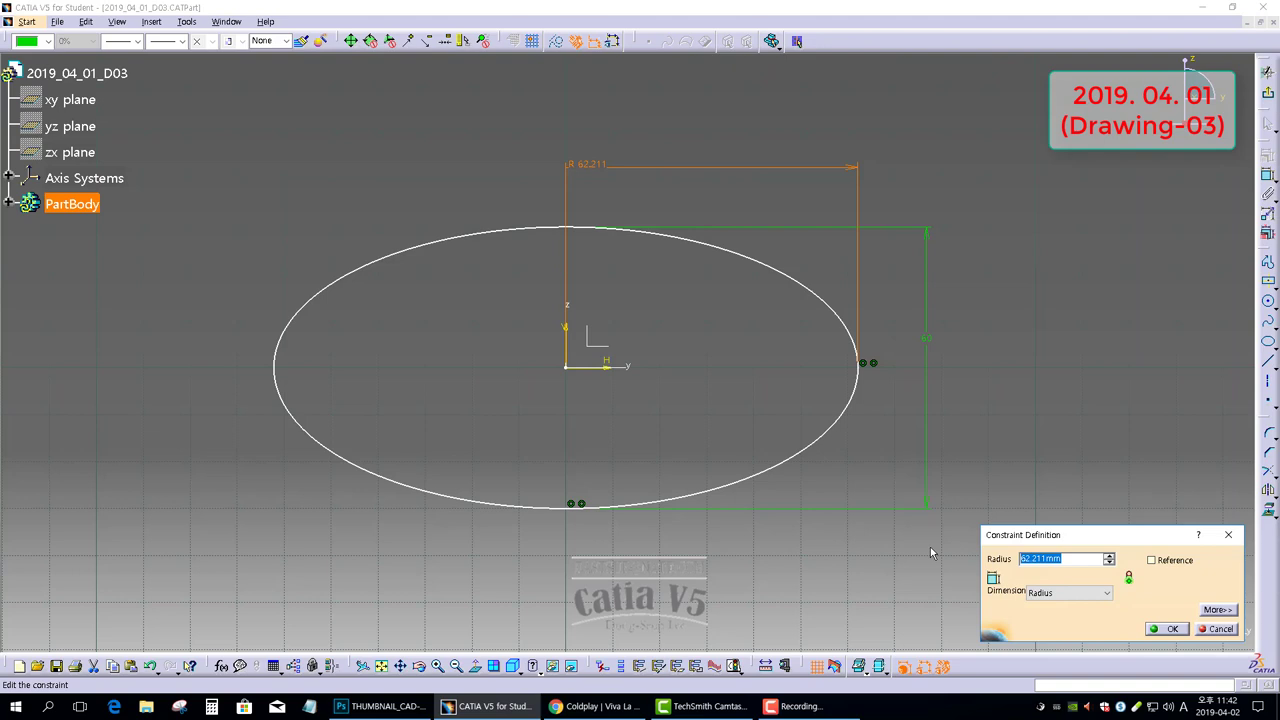
text(80)
key(Return)
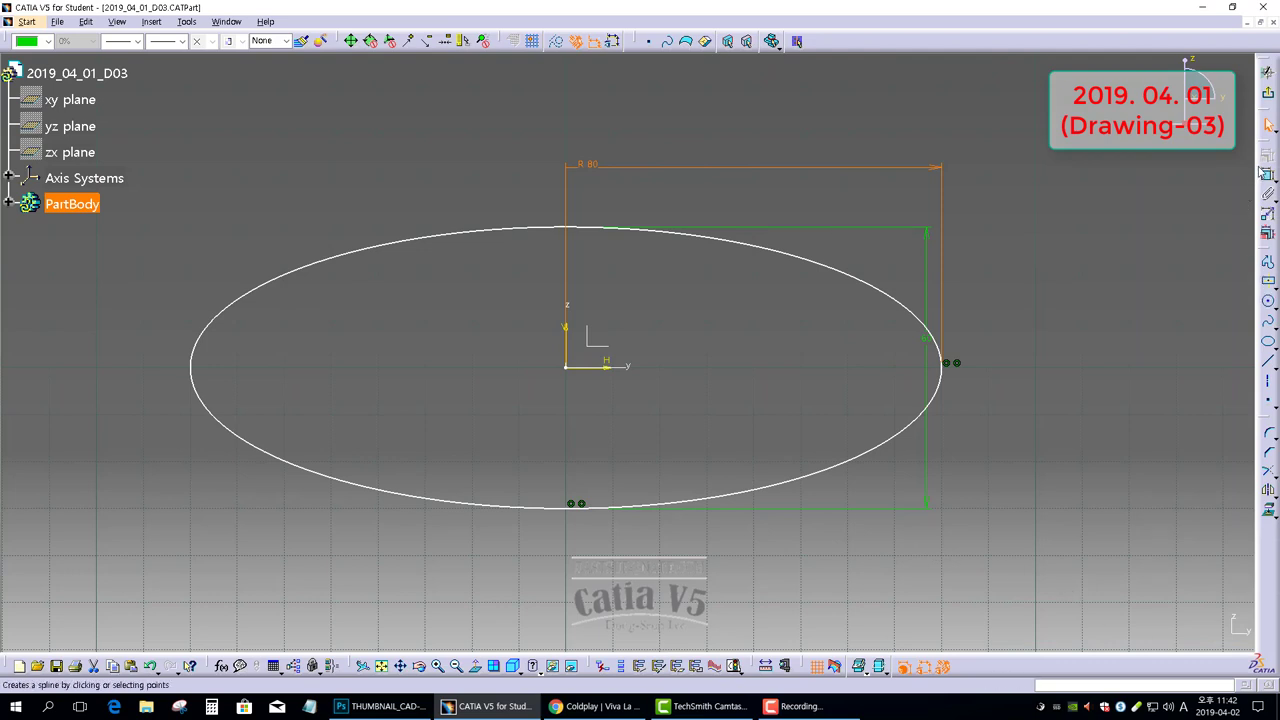
Add a horizontal constraint to the ellipse
click(1267, 175)
click(829, 267)
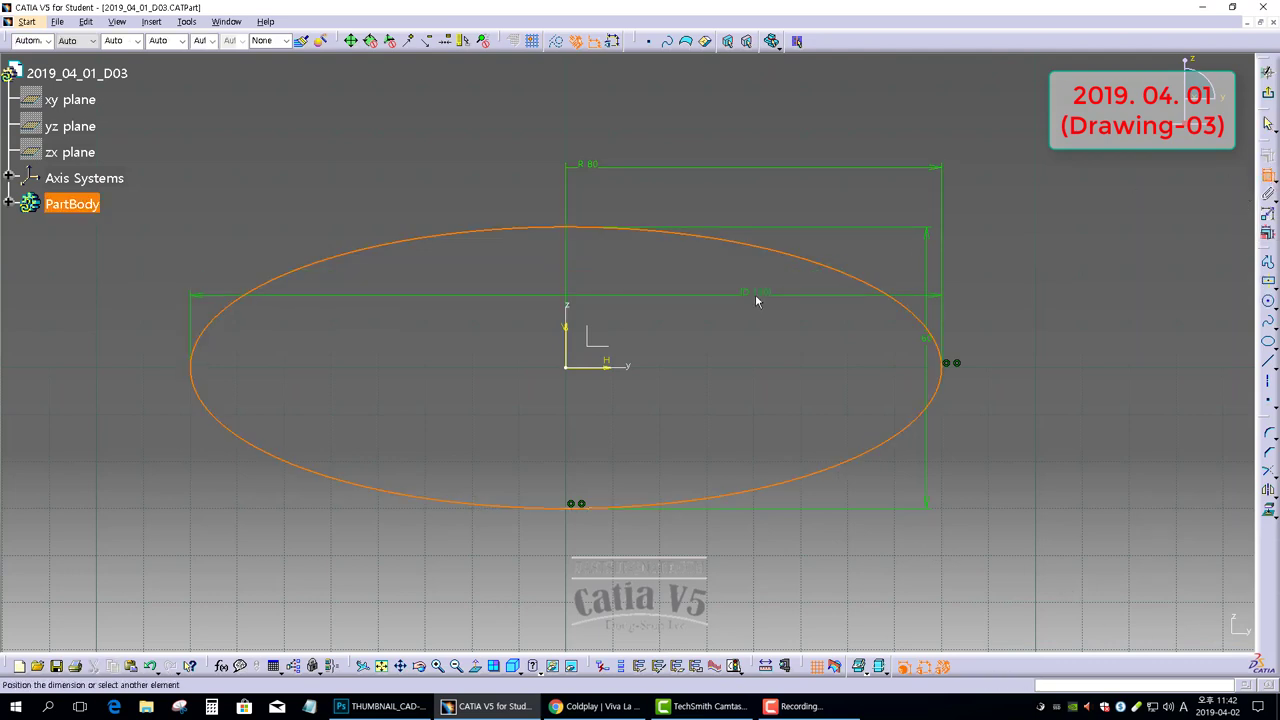
right_click(756, 300)
click(800, 348)
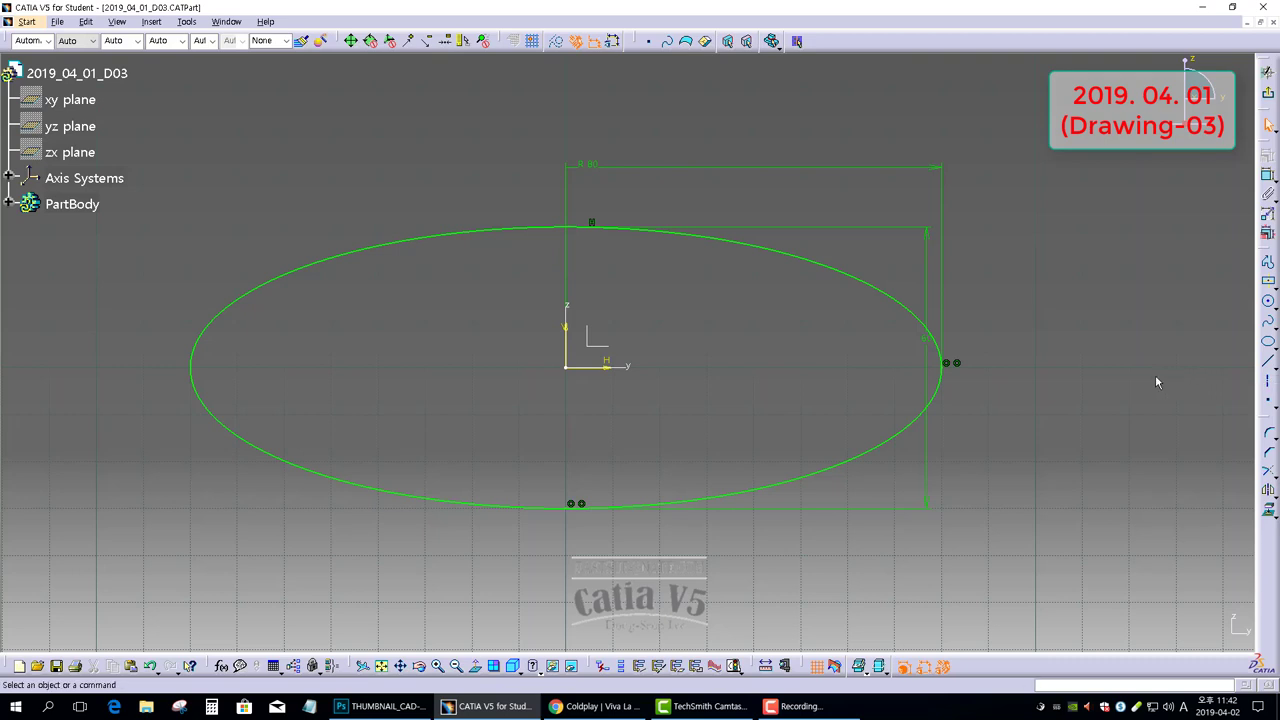
Test the ellipse's constraints by setting its height dimension to 30 mm and back to 60 mm
double_click(928, 346)
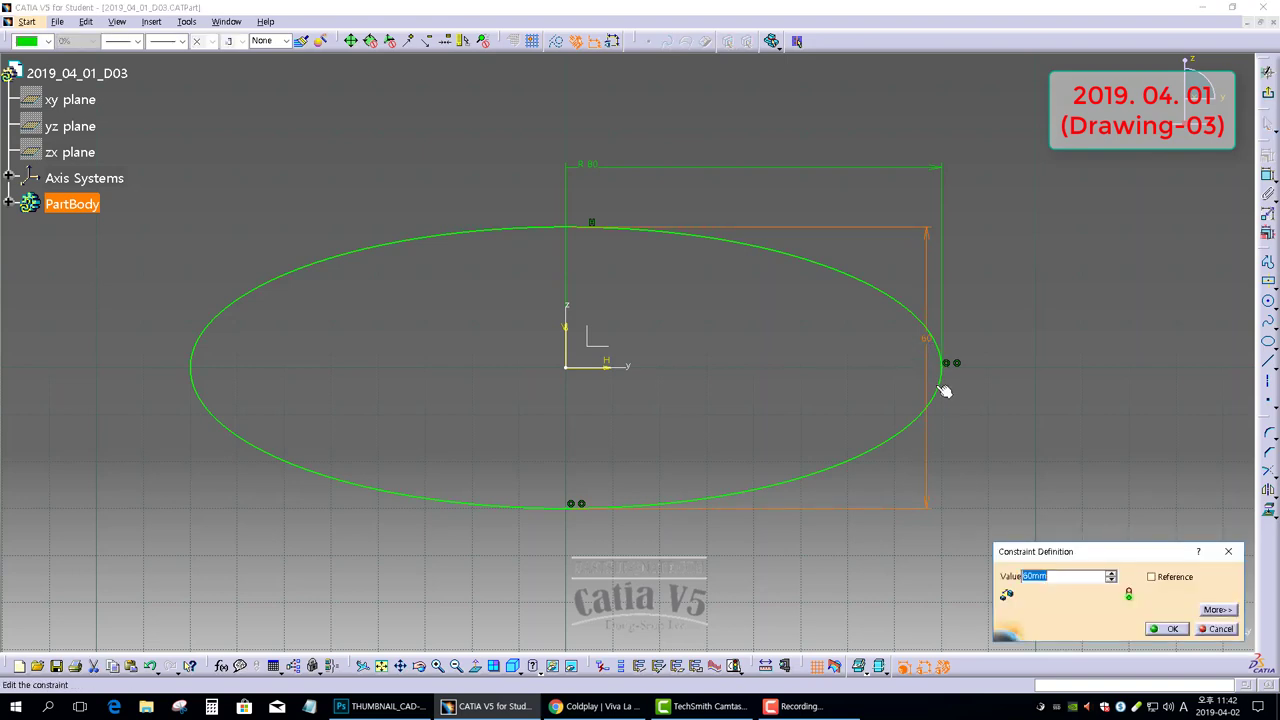
text(10)
key(Return)
click(968, 491)
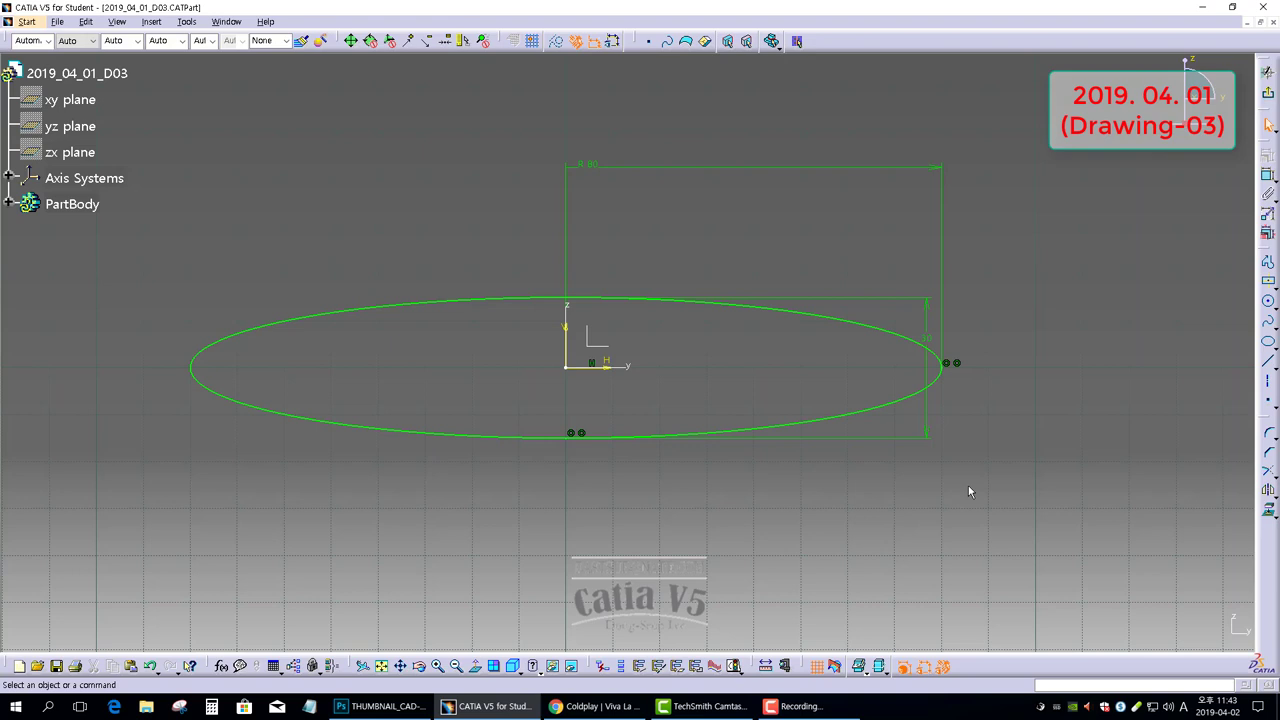
double_click(928, 339)
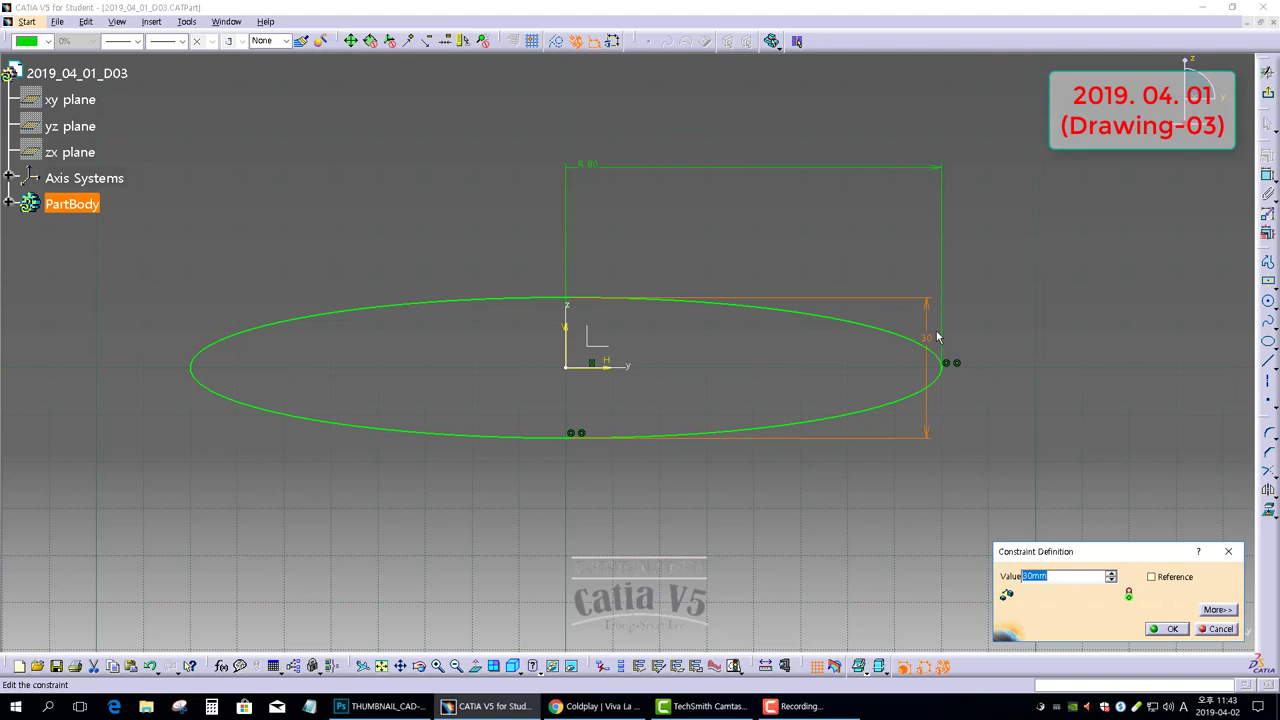
text(60)
key(Return)
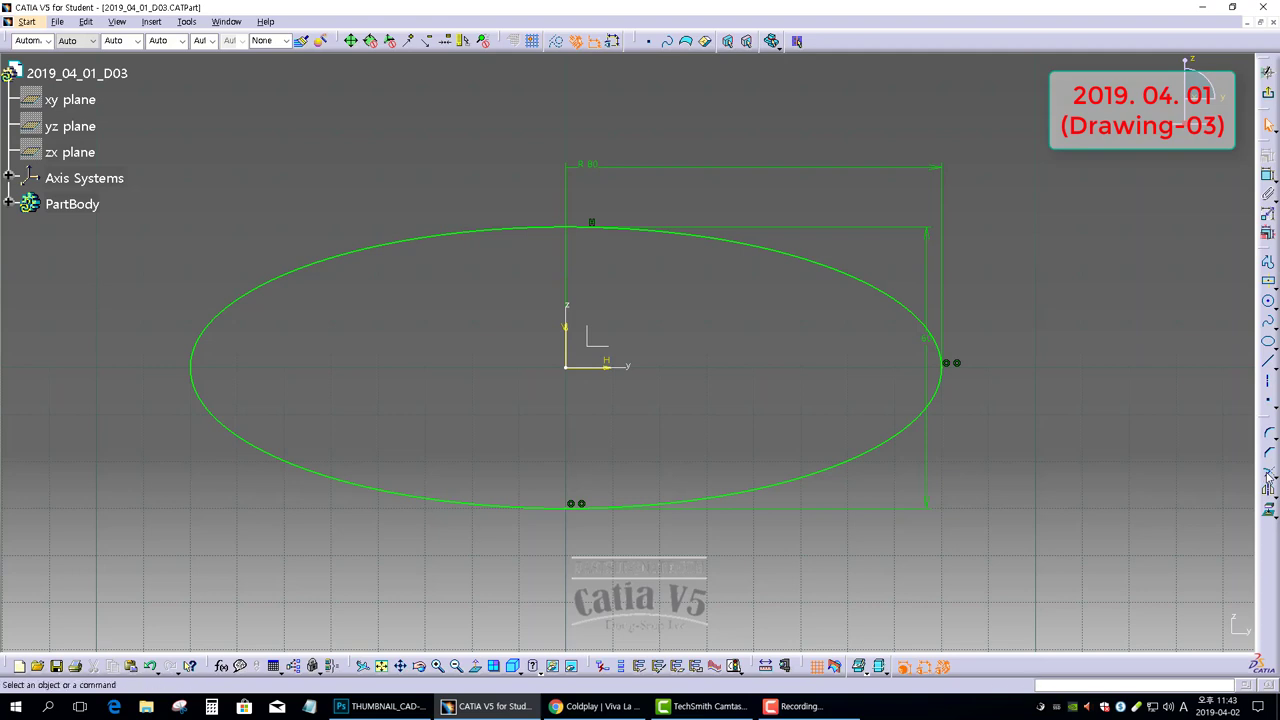
Draw a vertical line through the origin from the topmost to the bottommost point of the ellipse
click(1268, 362)
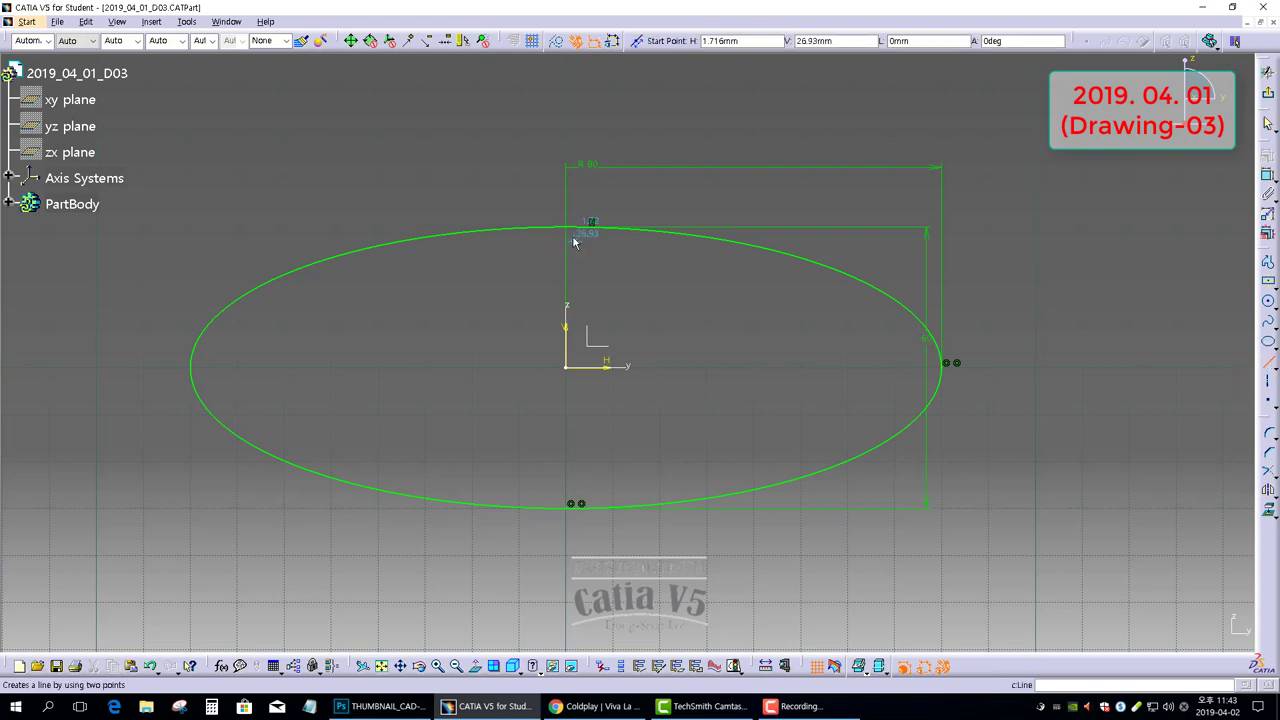
click(572, 229)
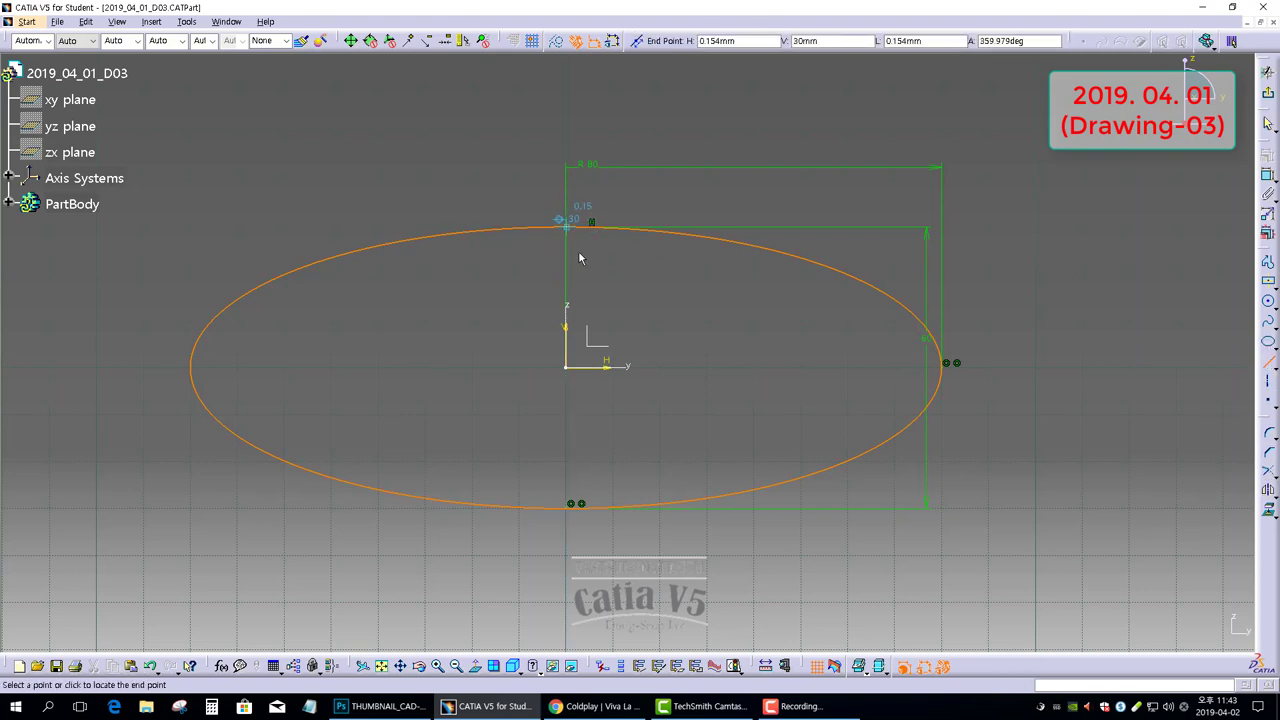
click(576, 506)
click(791, 410)
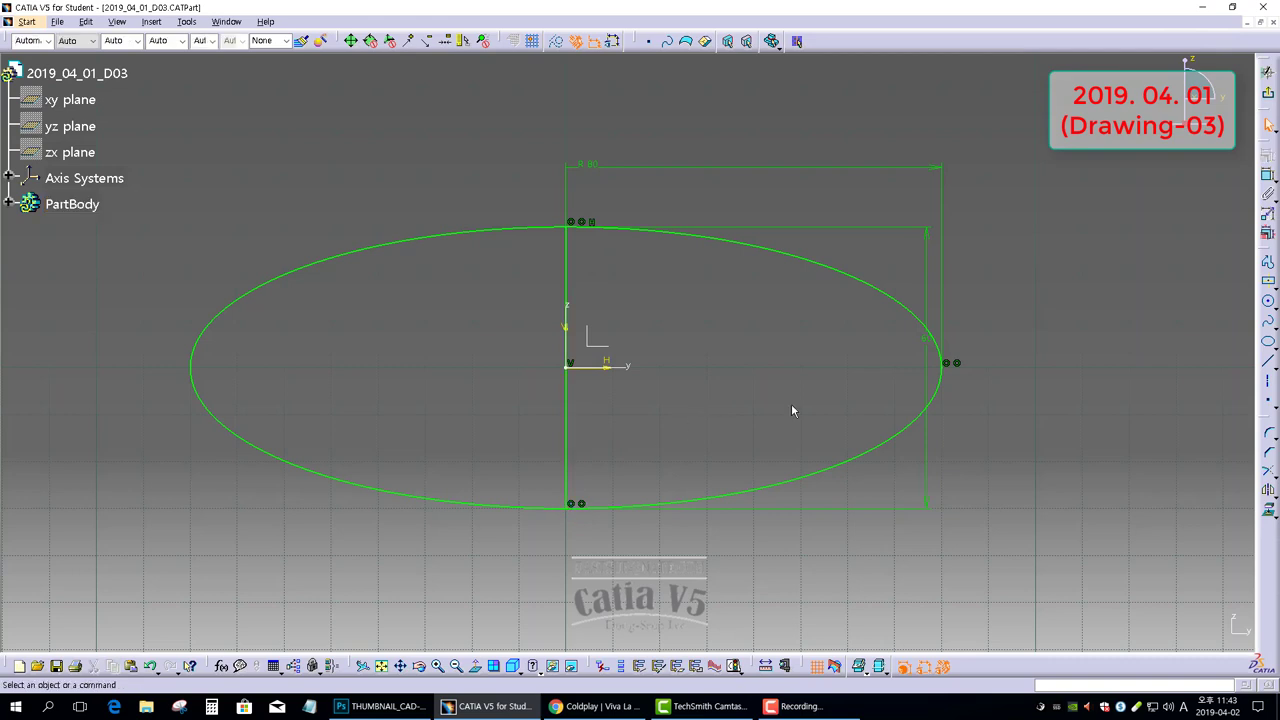
Split the ellipse at the vertical line with Quick Trim, keeping both halves
click(1268, 478)
click(1190, 486)
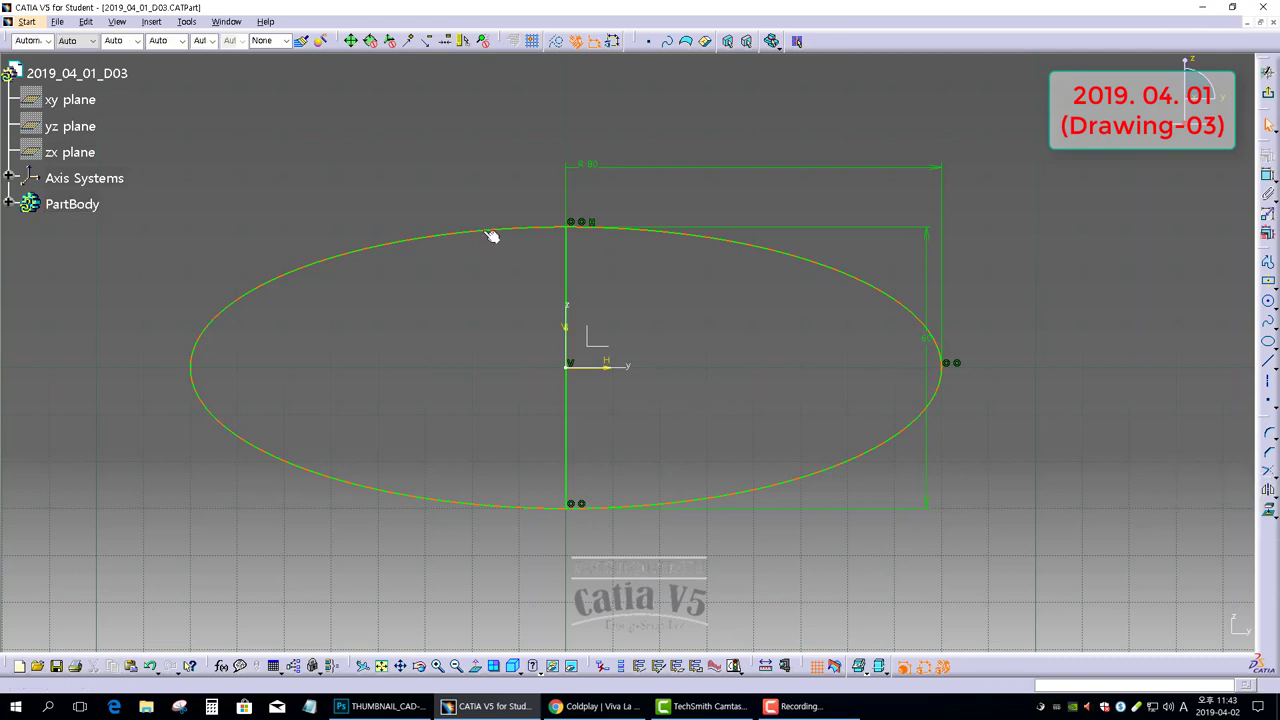
click(484, 240)
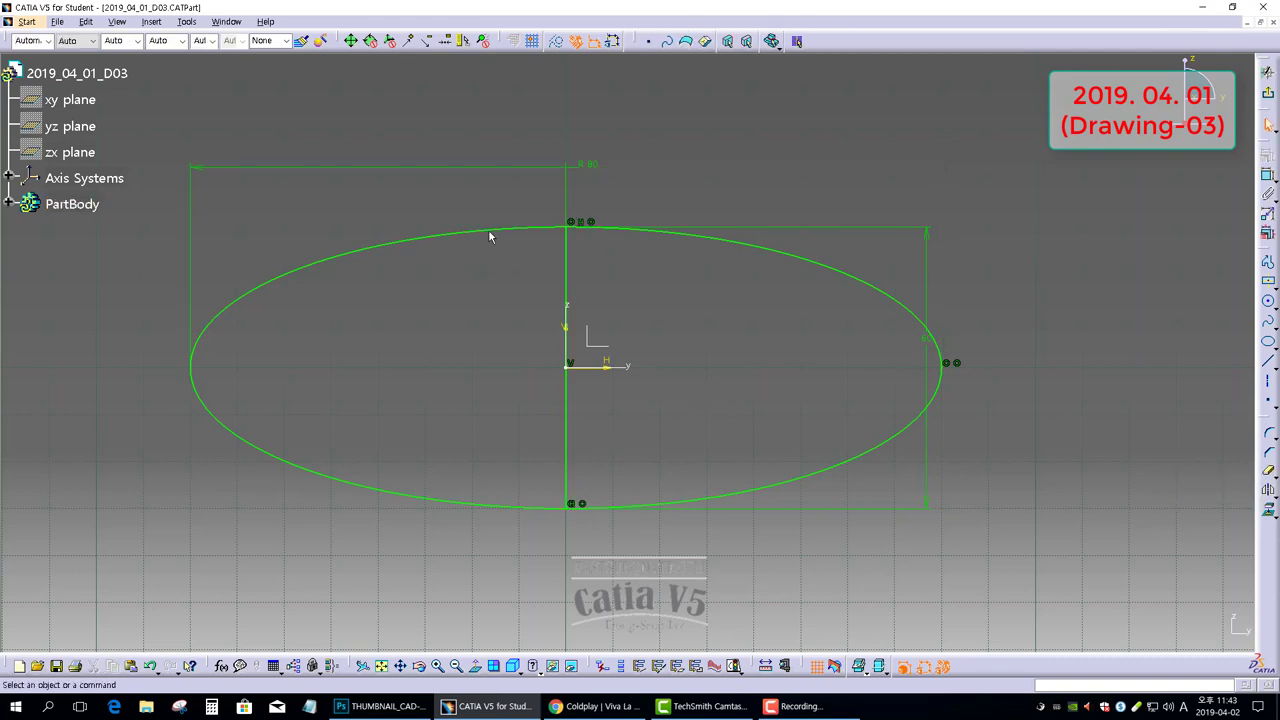
Convert the left half of the ellipse and the vertical line to construction elements
click(488, 231)
click(560, 40)
click(869, 184)
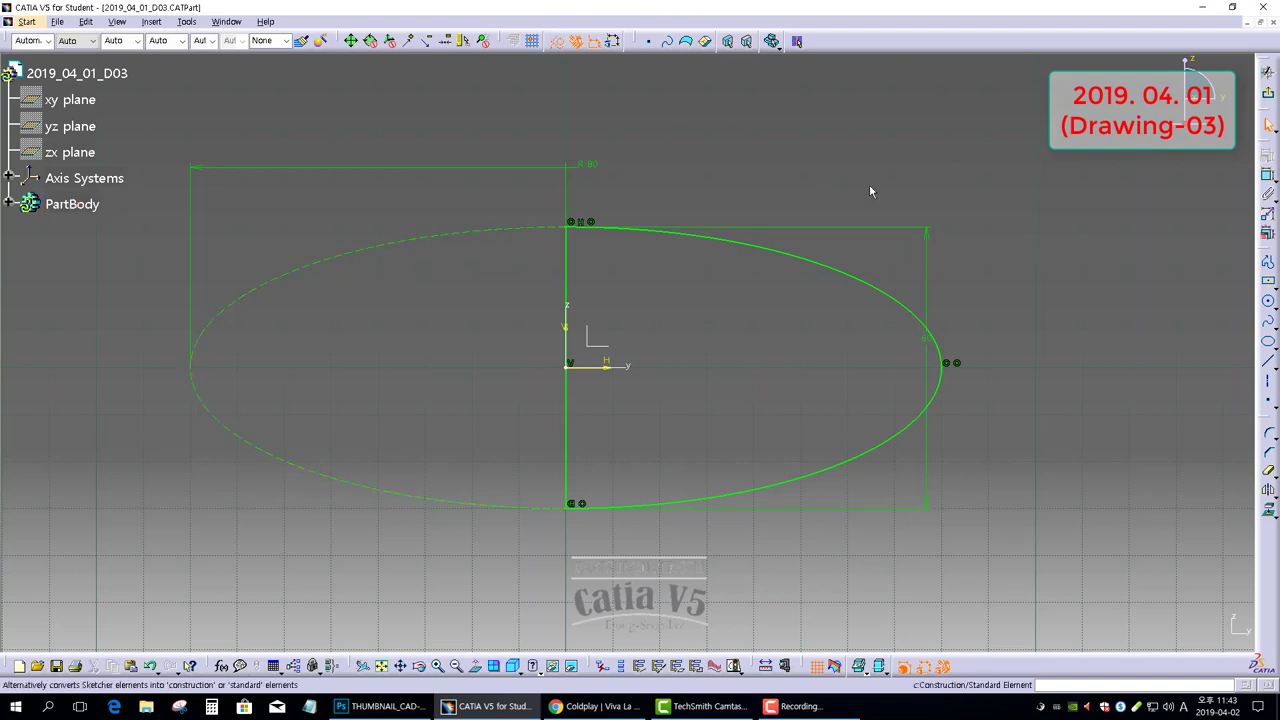
click(563, 252)
click(557, 41)
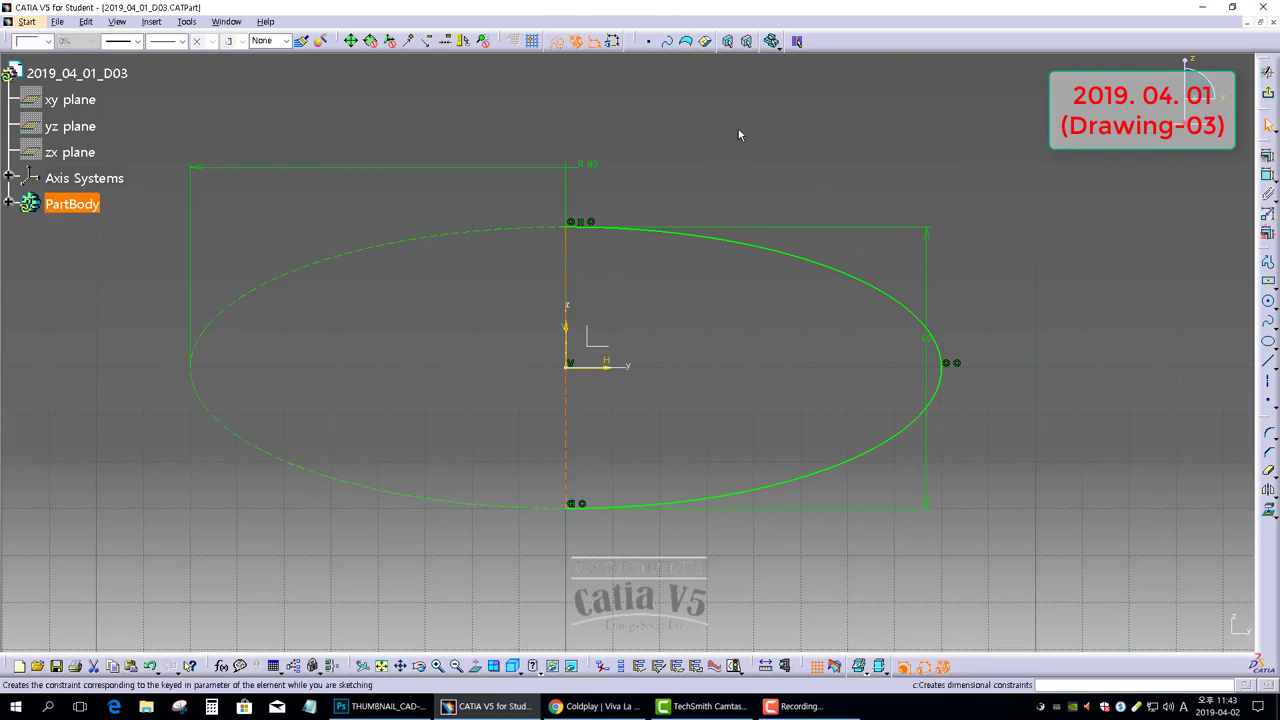
click(760, 137)
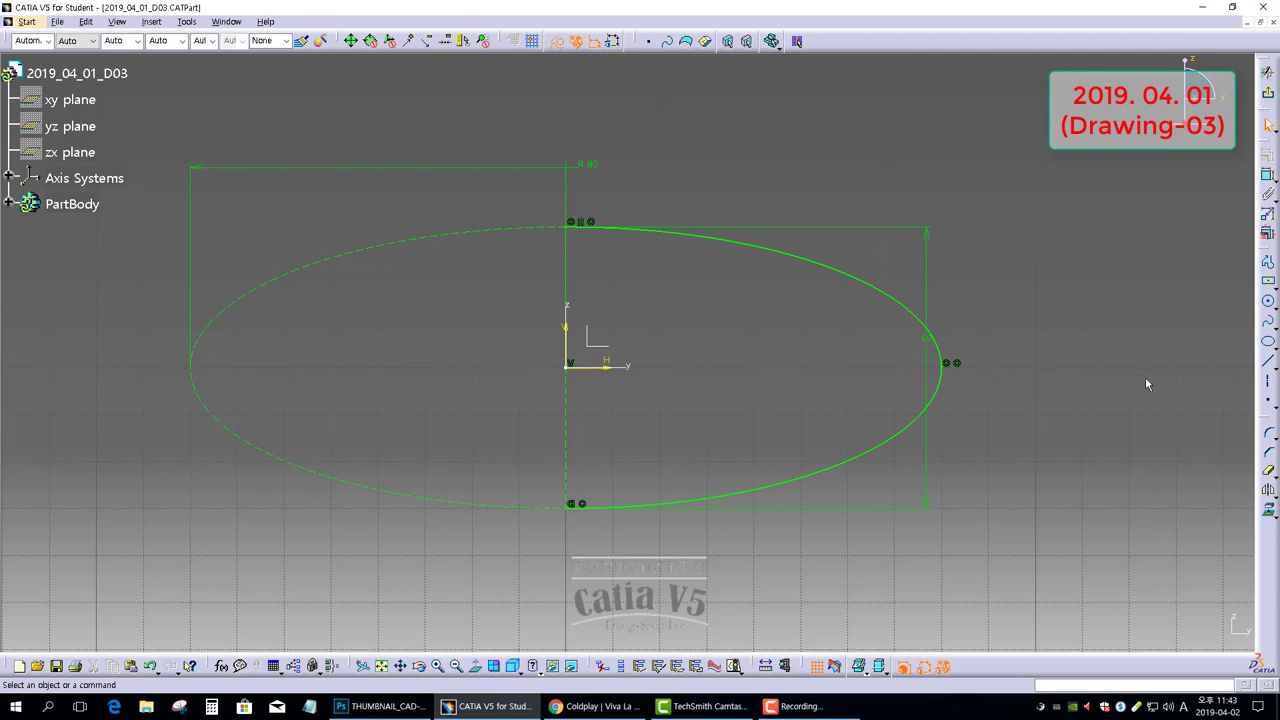
Draw a horizontal axis from the origin past the ellipse's right end and split the right half-ellipse at it, keeping both pieces
click(1268, 381)
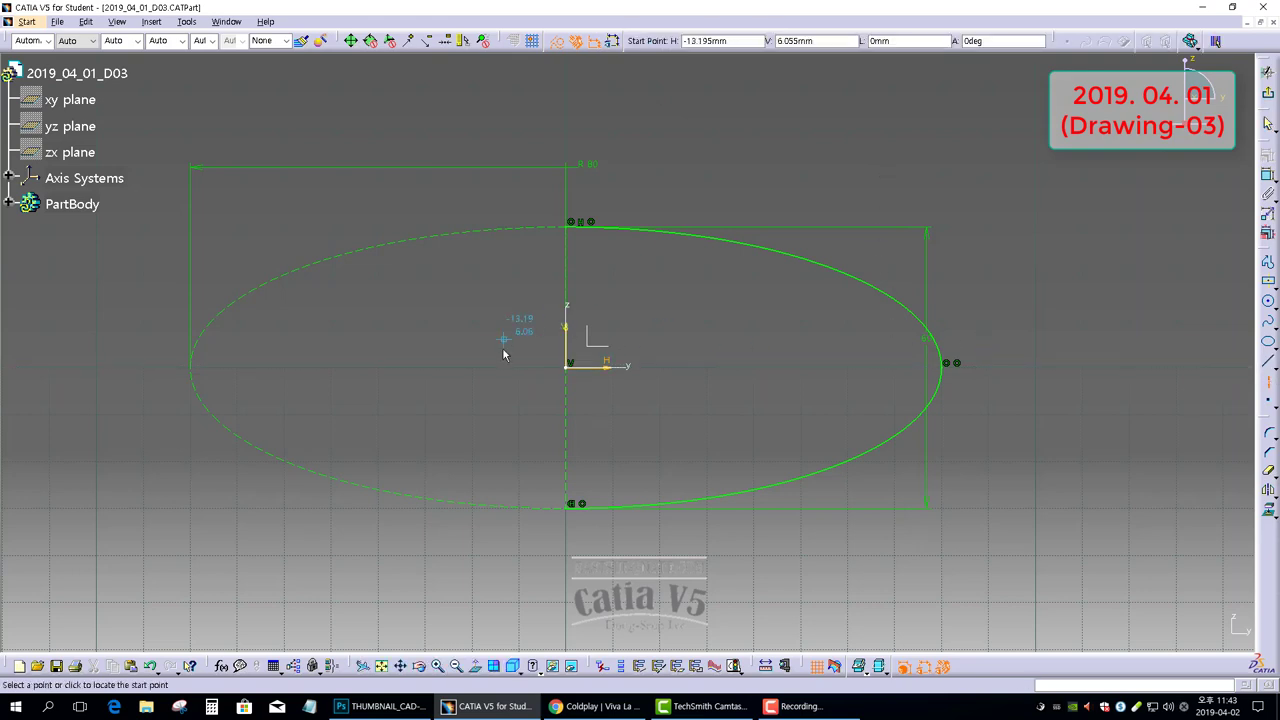
click(566, 365)
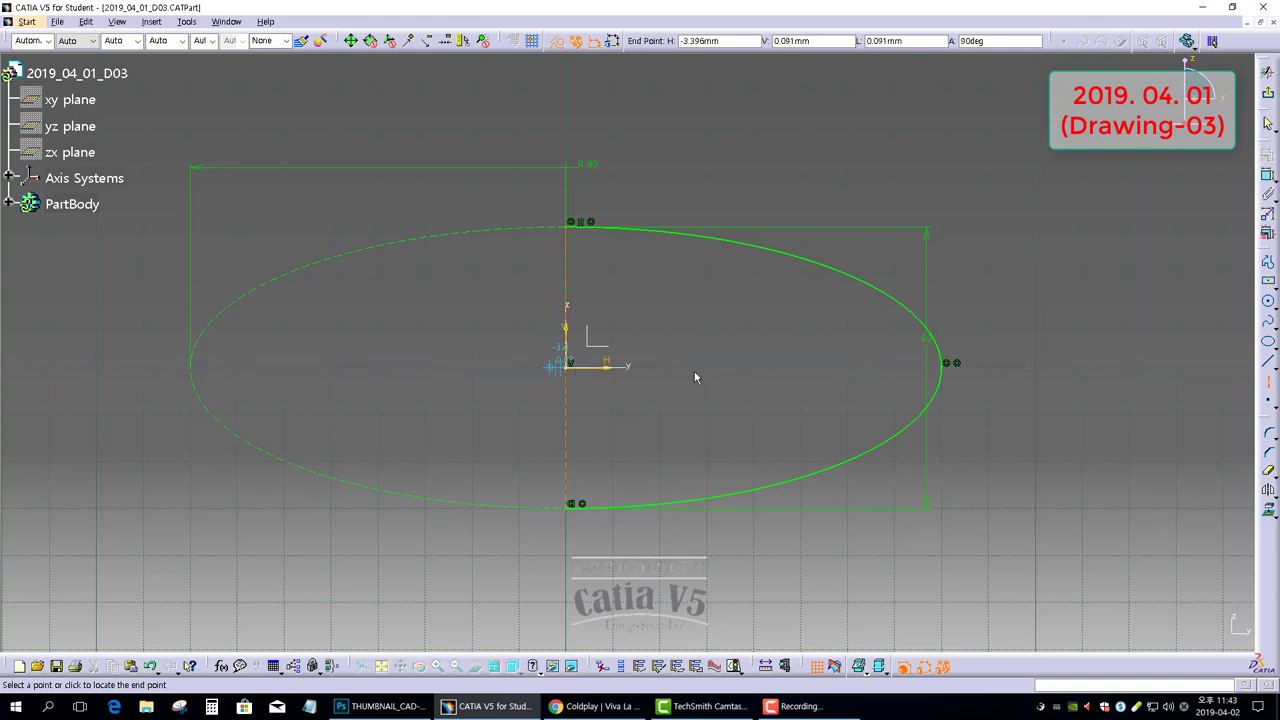
click(1062, 366)
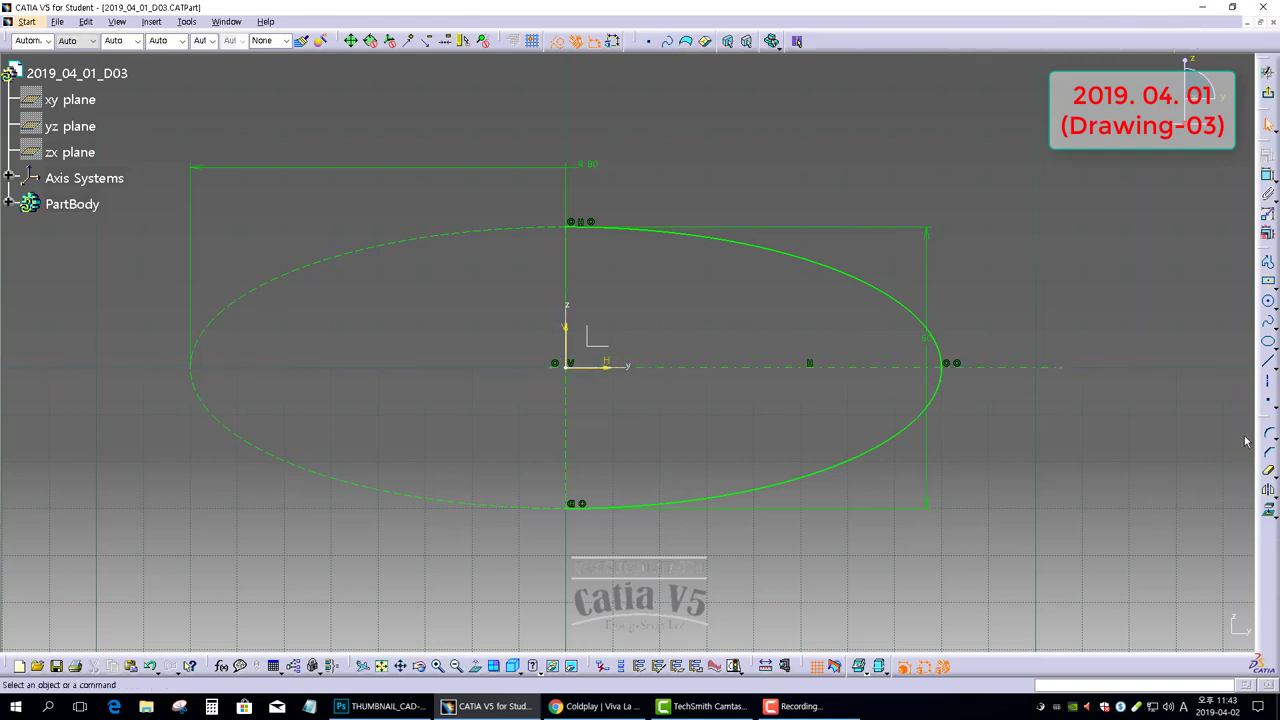
click(1268, 470)
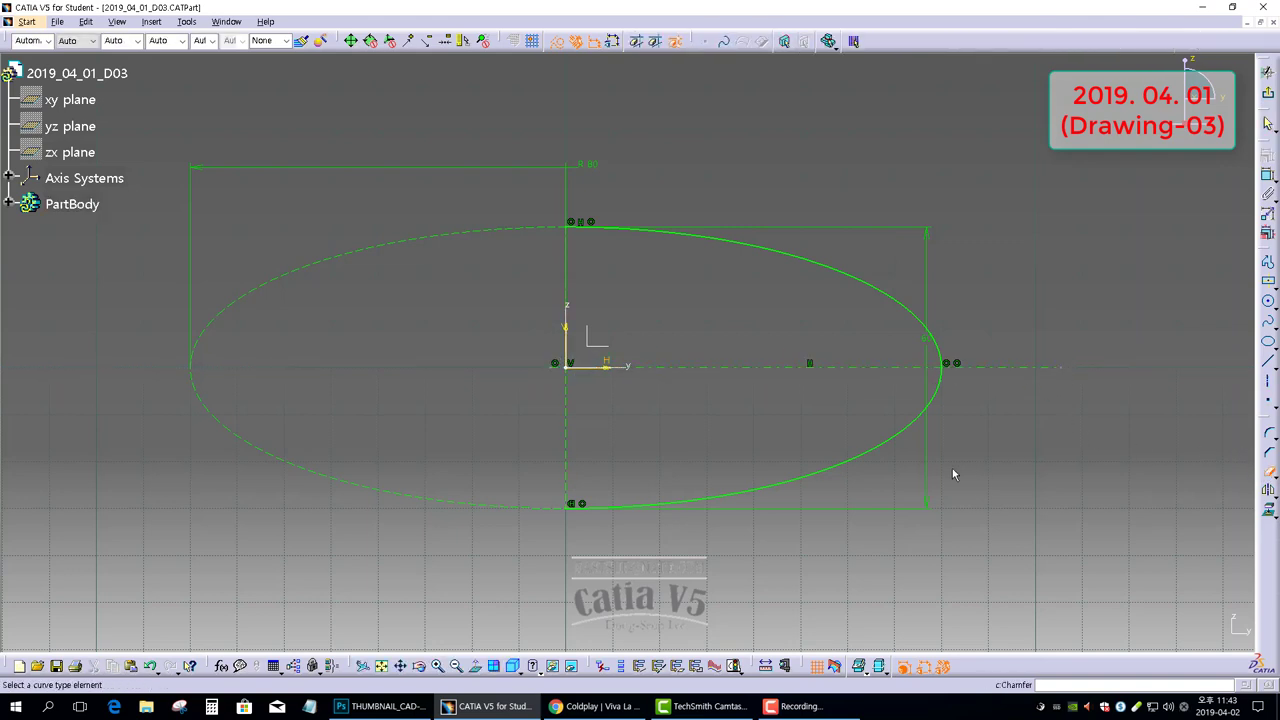
click(874, 457)
Convert the lower-right quarter of the ellipse to a construction element and exit the sketch
click(901, 445)
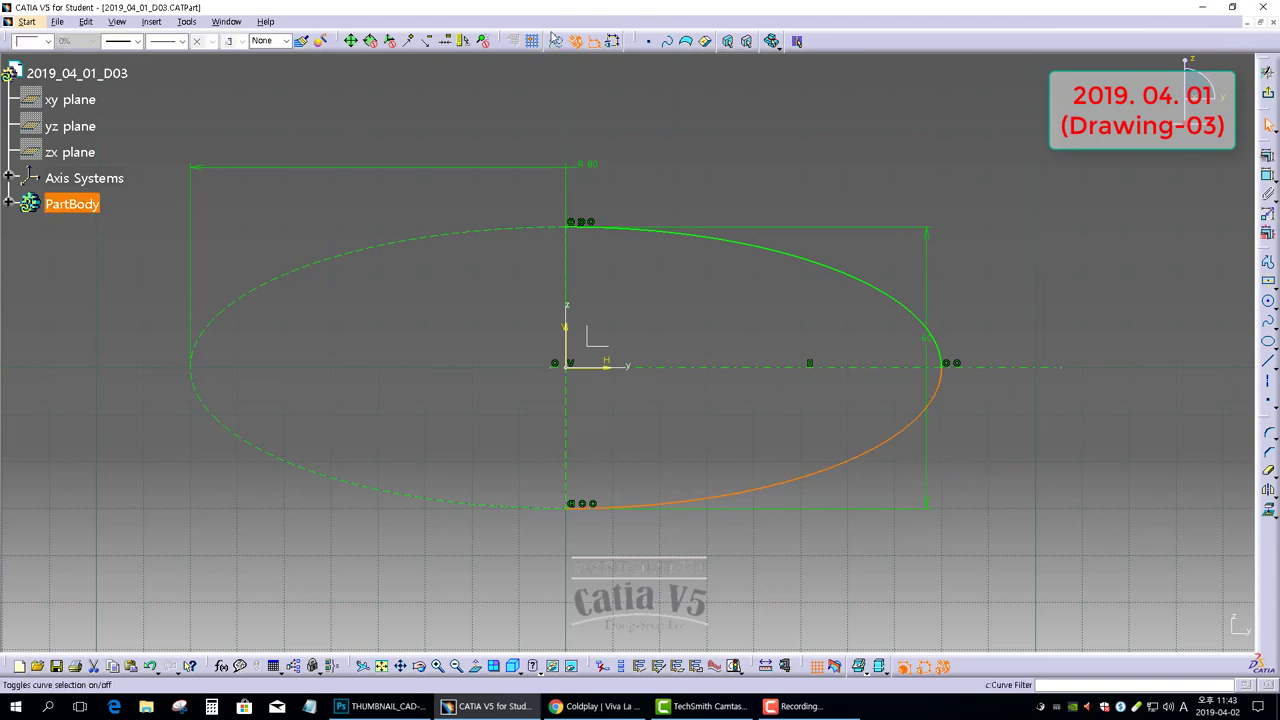
click(557, 41)
click(870, 134)
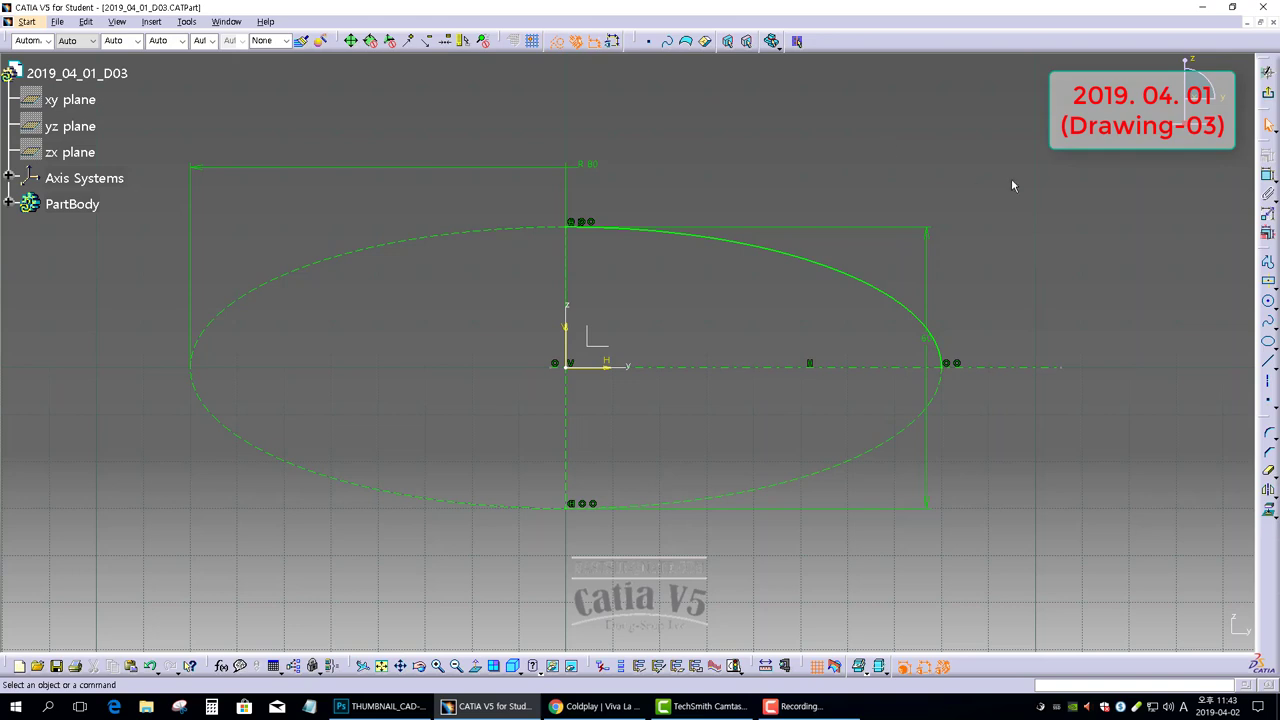
click(1267, 72)
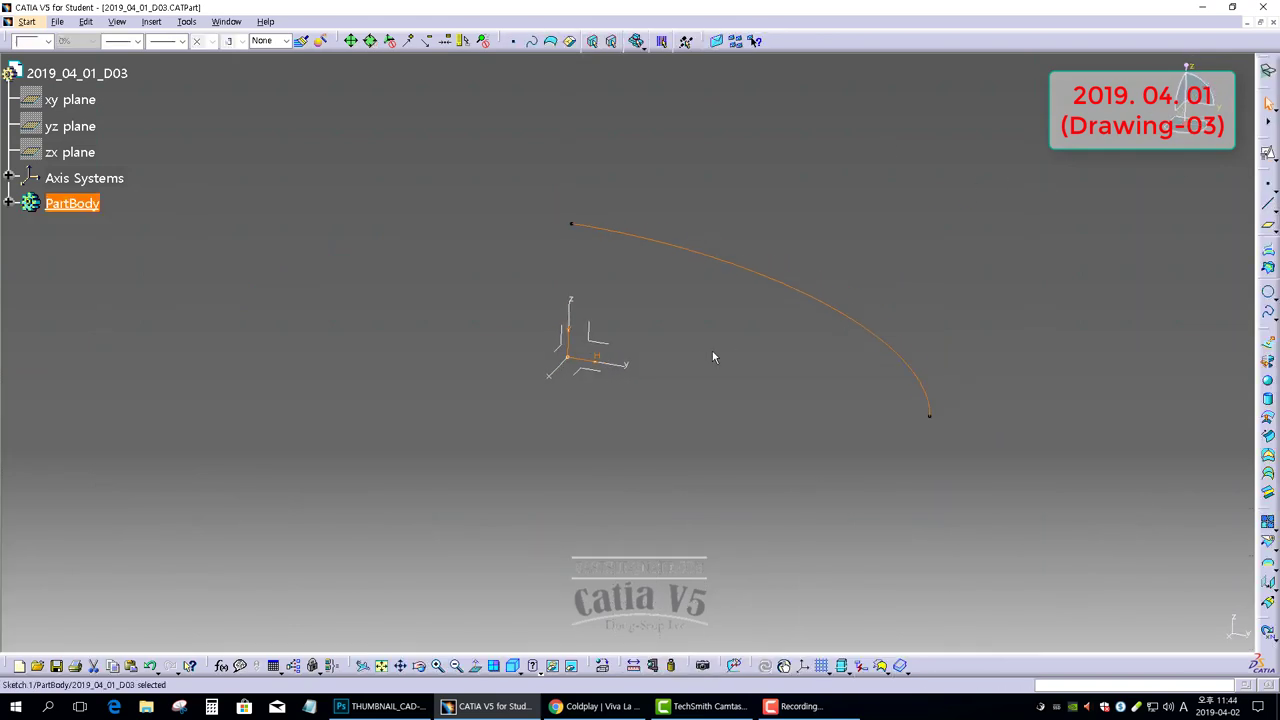
Start a second sketch on the yz plane
click(690, 352)
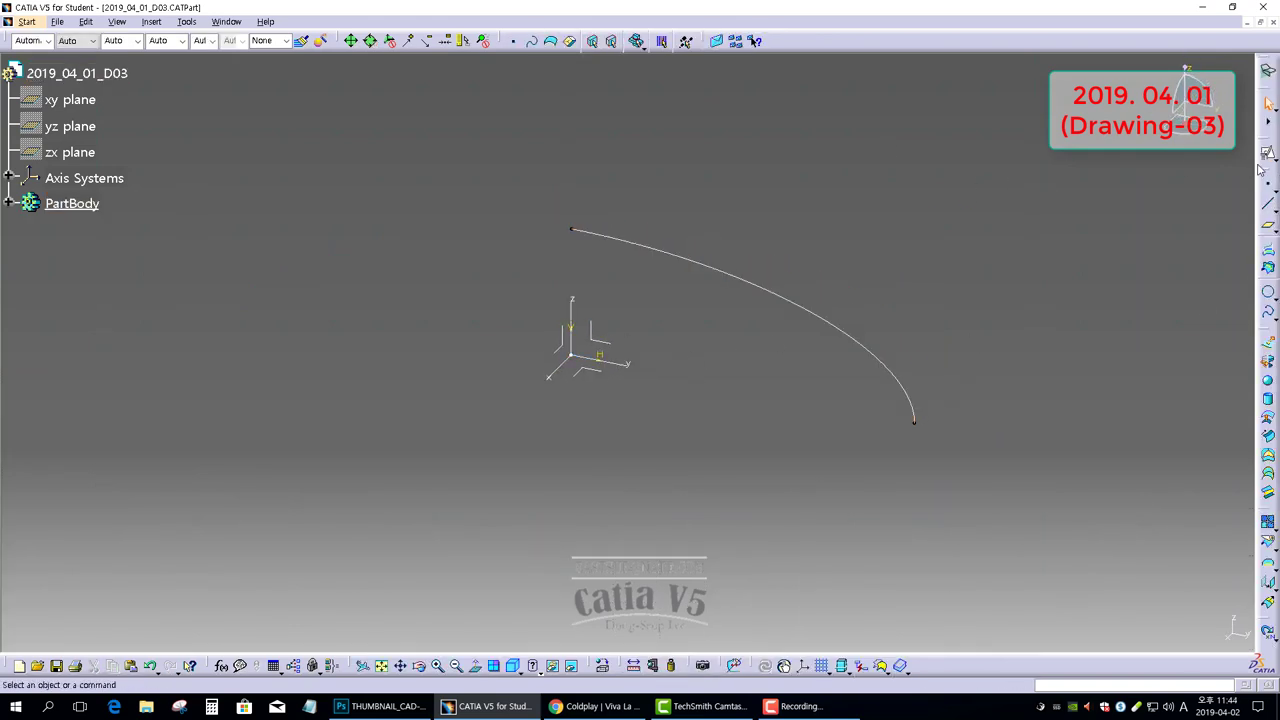
click(601, 352)
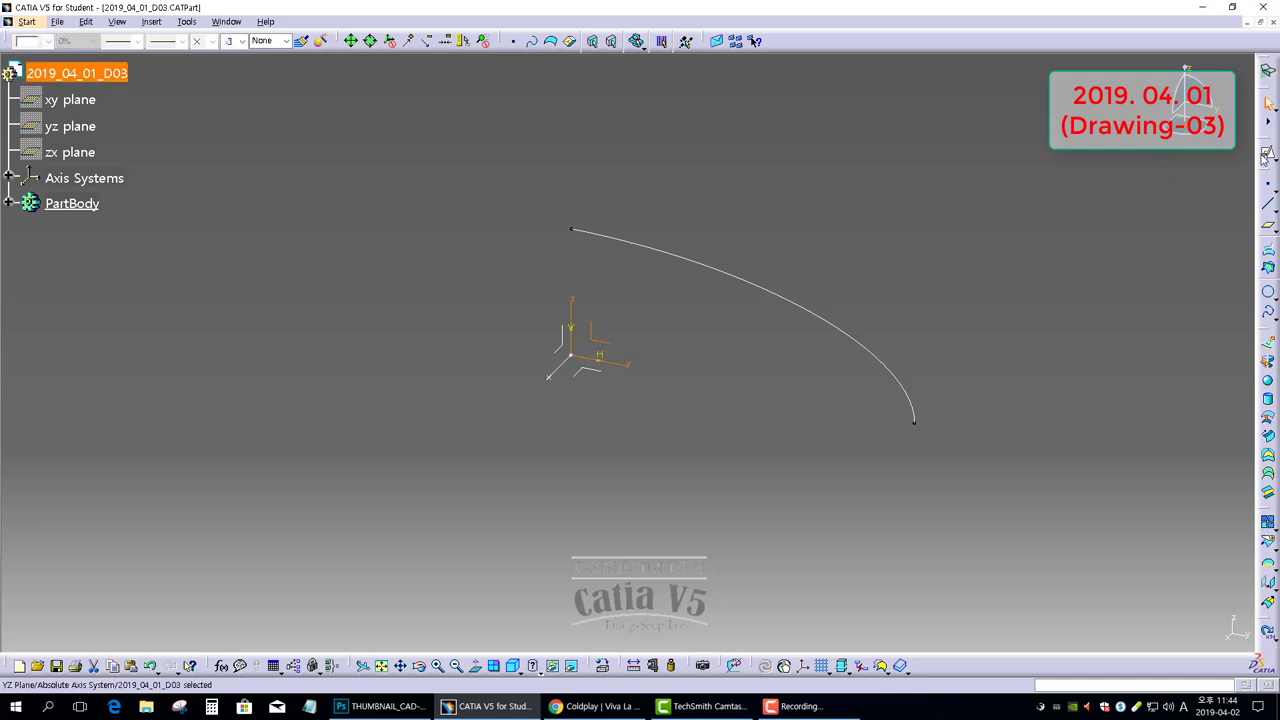
click(1266, 155)
click(1160, 625)
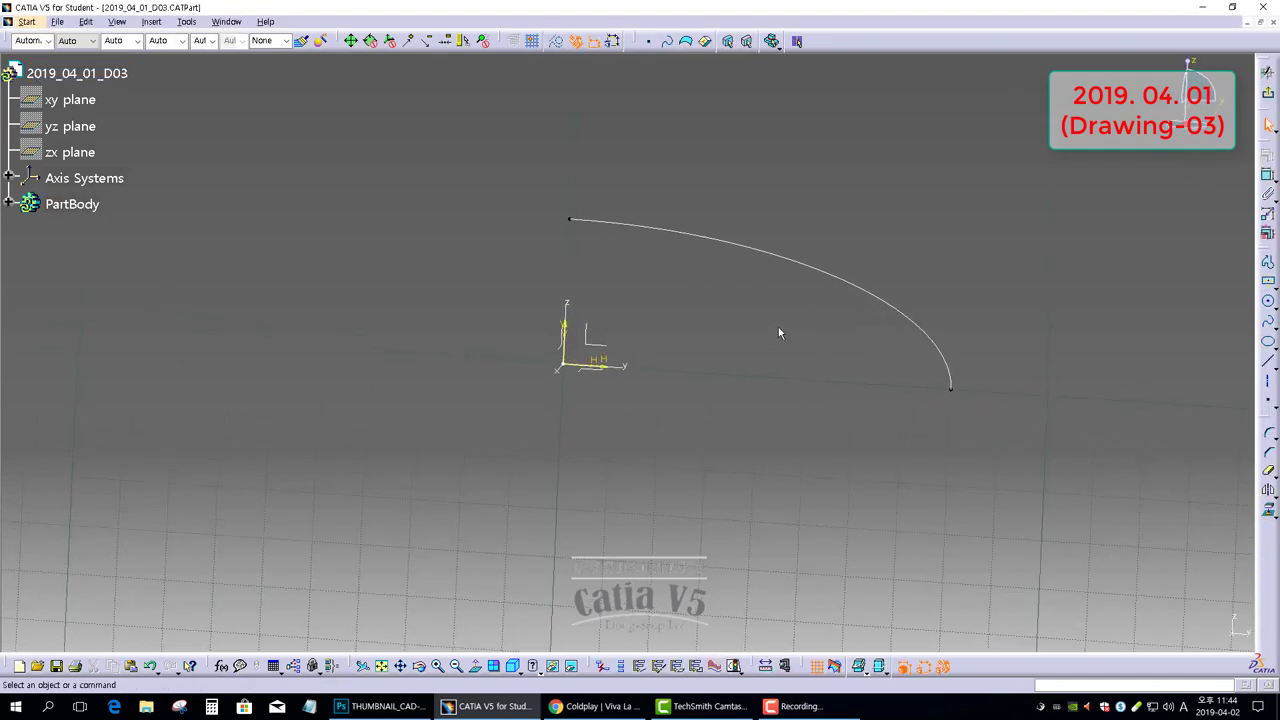
Draw an ellipse centred at the origin with a horizontal semi-axis of about 89 mm and a vertical semi-axis of about 39 mm
click(1268, 344)
click(489, 373)
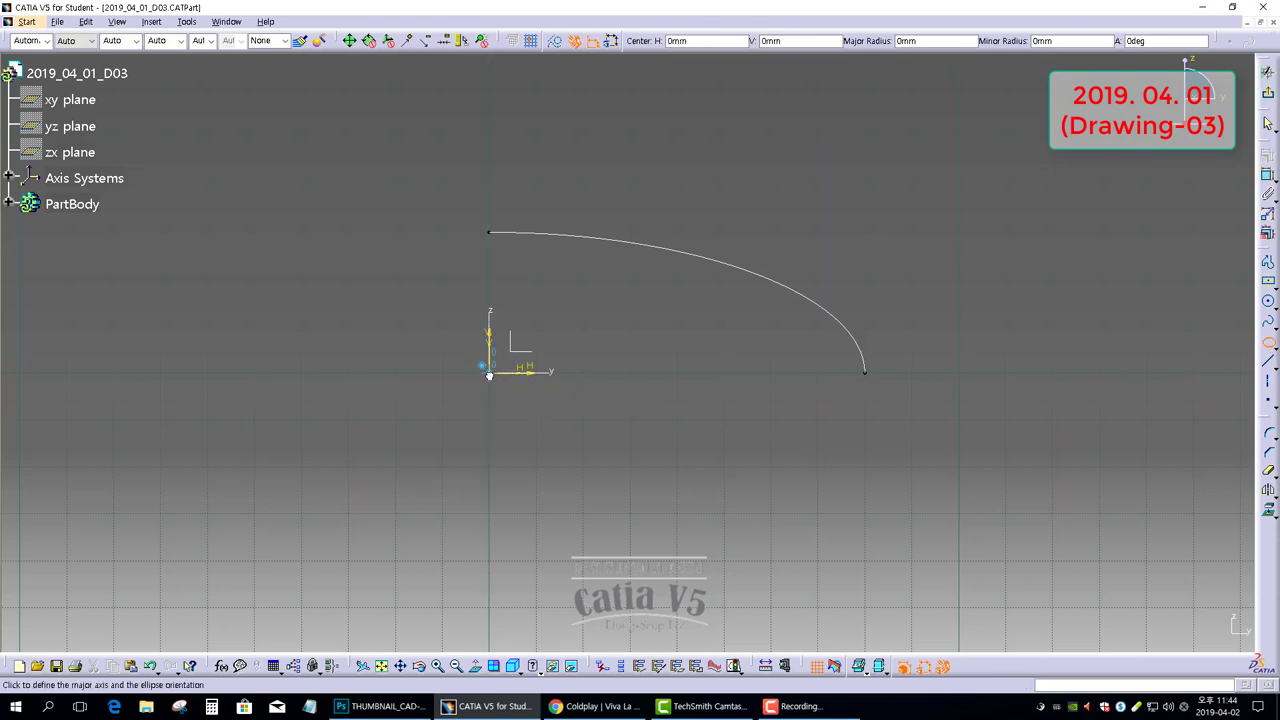
click(909, 370)
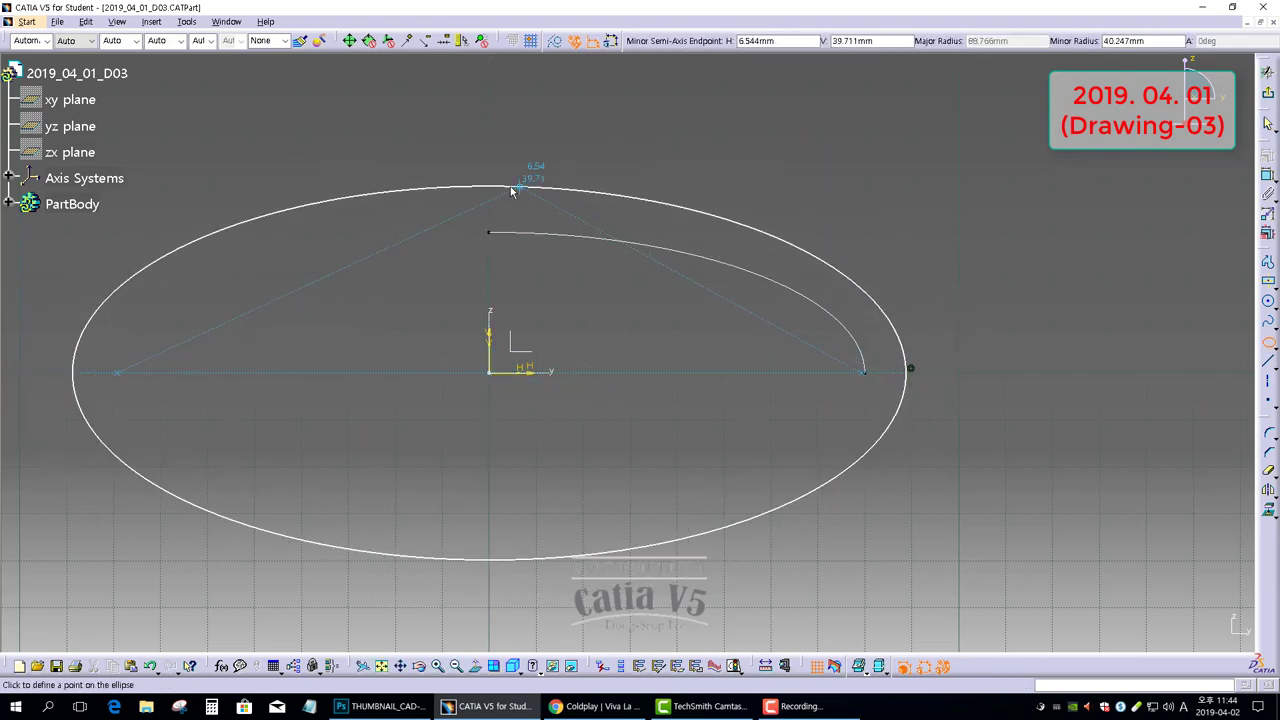
click(510, 186)
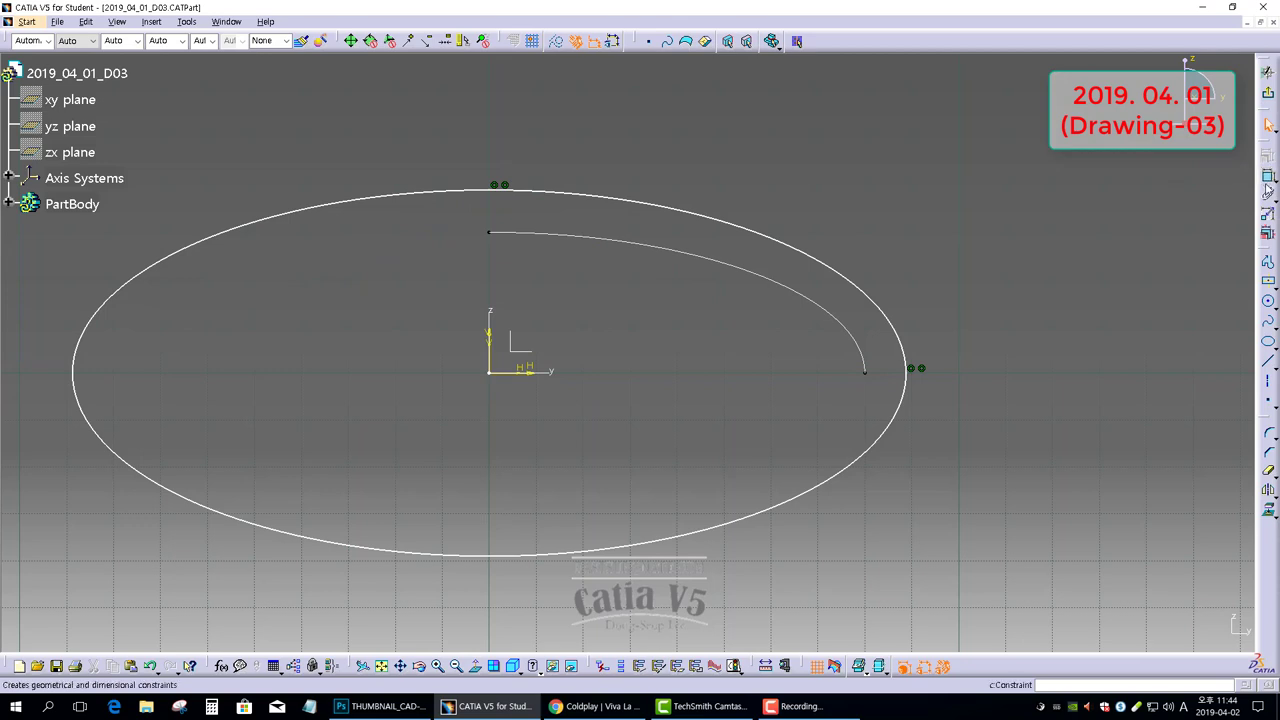
Dimension the ellipse's semi-major axis as a radius and set it to 105 mm
click(1268, 186)
click(812, 258)
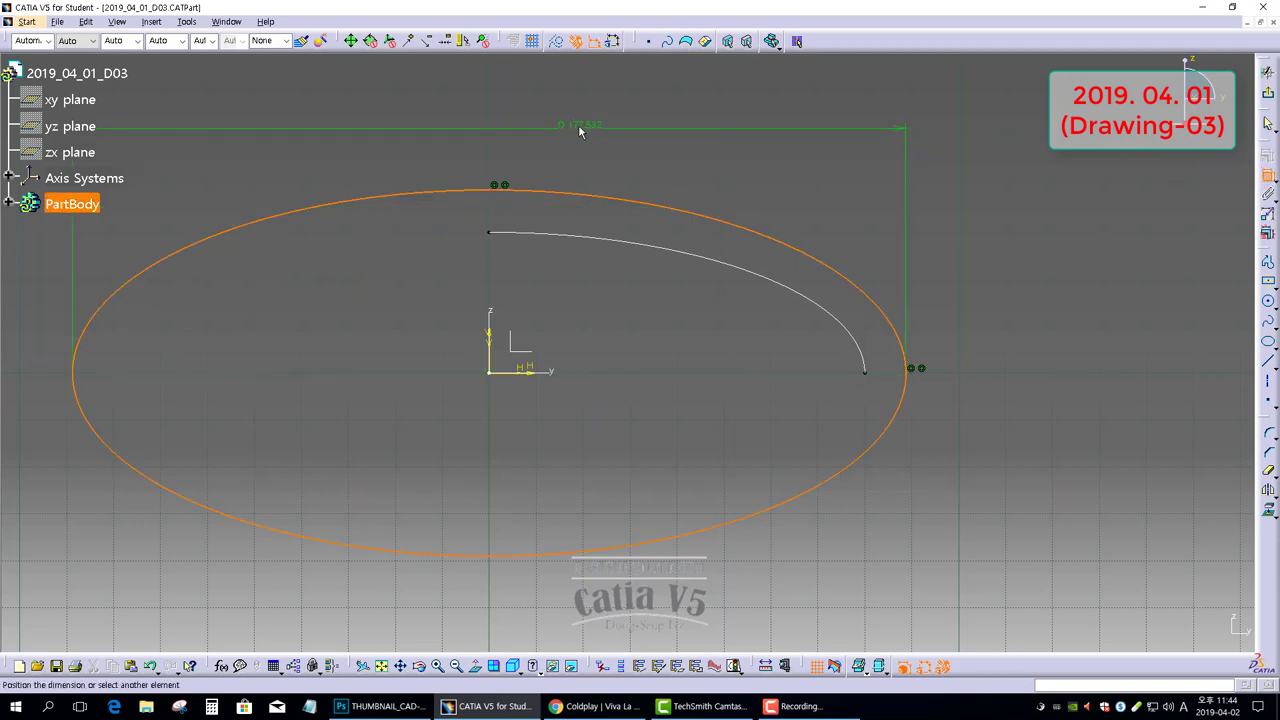
click(579, 131)
double_click(580, 124)
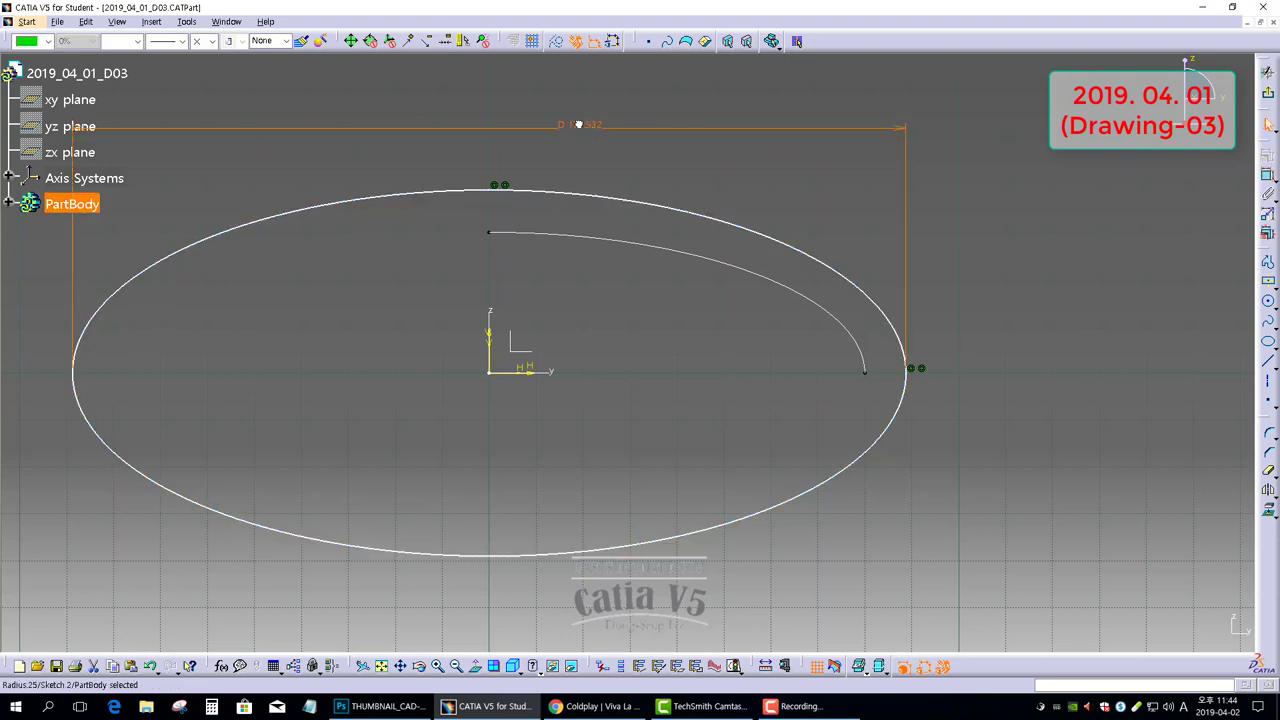
click(1049, 591)
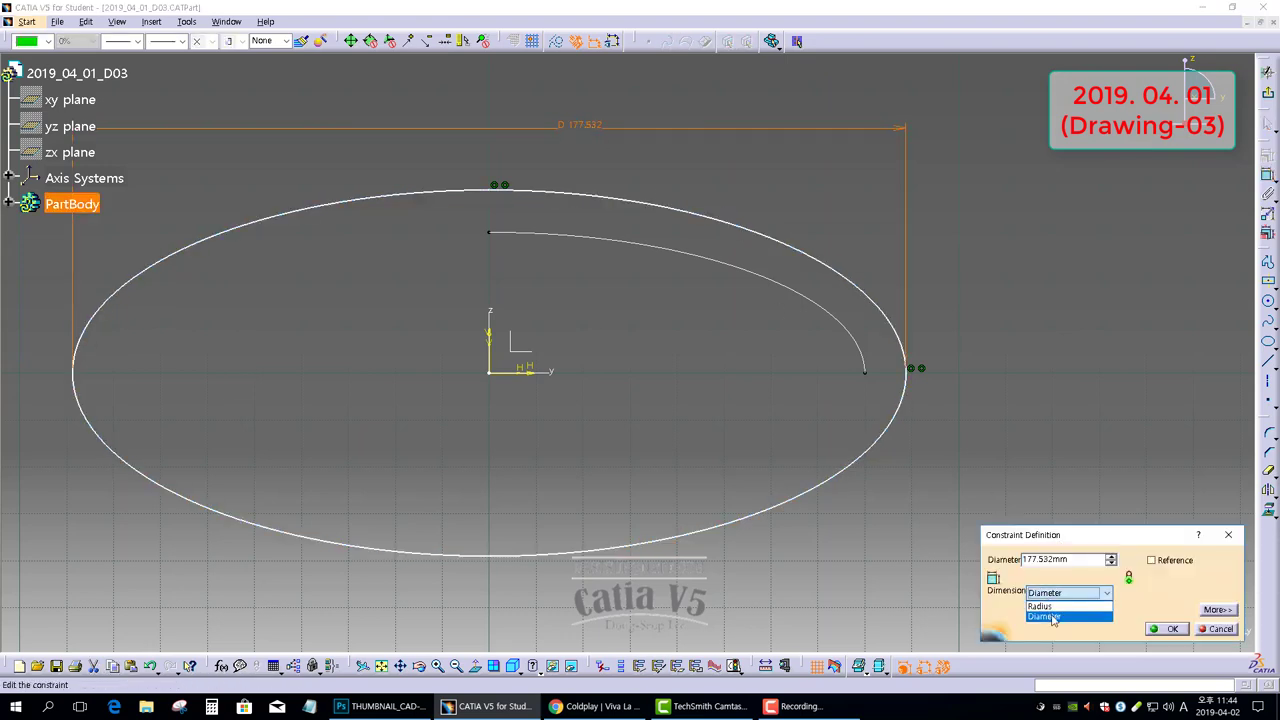
click(1053, 612)
double_click(1062, 556)
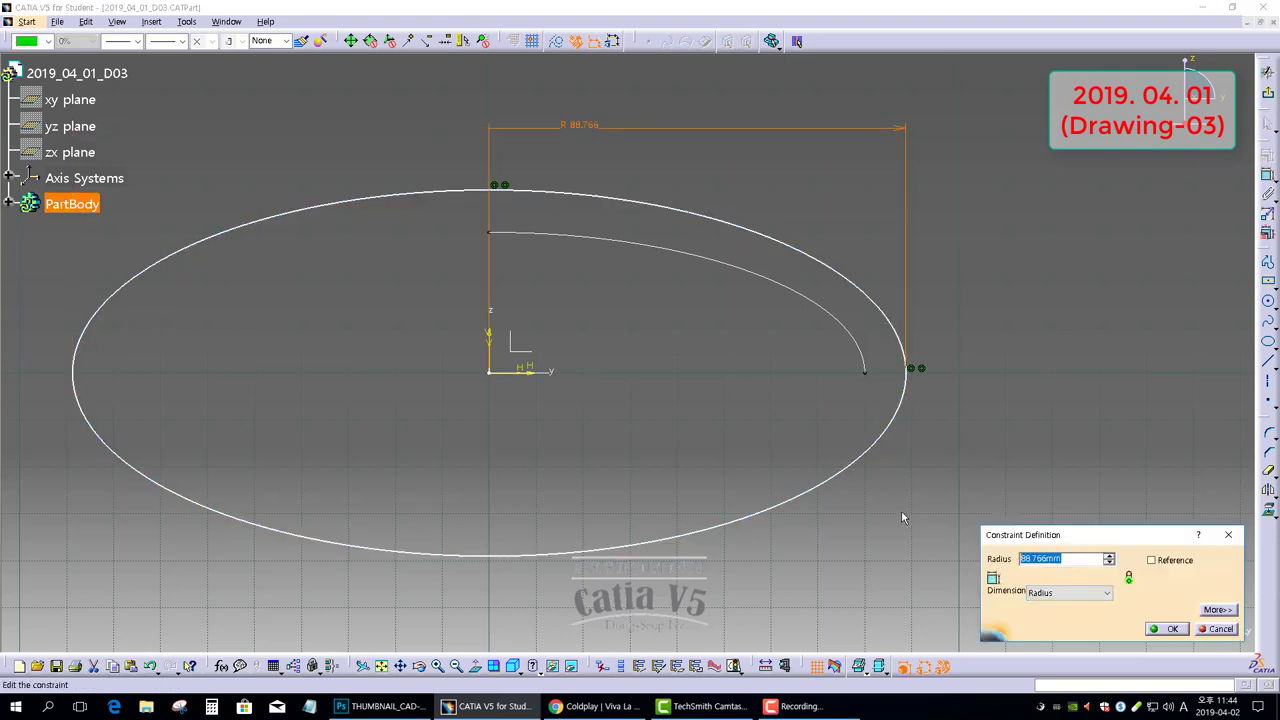
text(105)
key(Return)
click(984, 478)
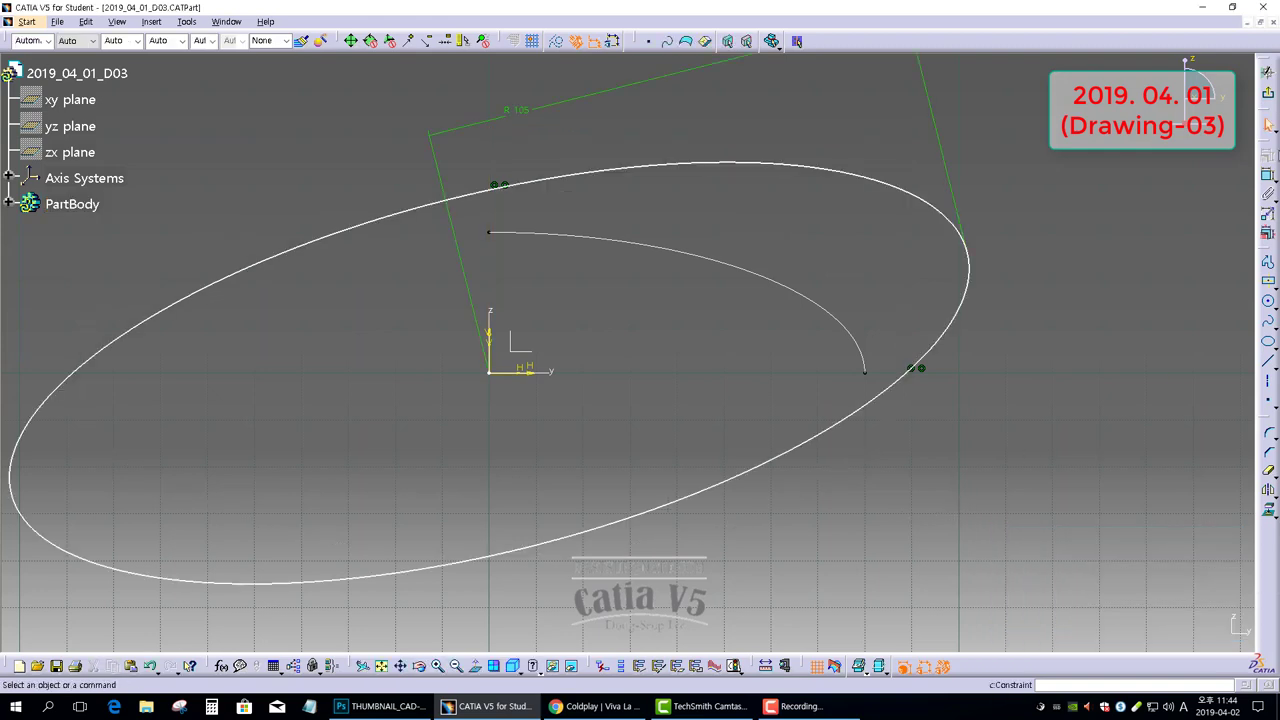
Constrain the ellipse's major axis to be horizontal
click(1268, 175)
click(941, 211)
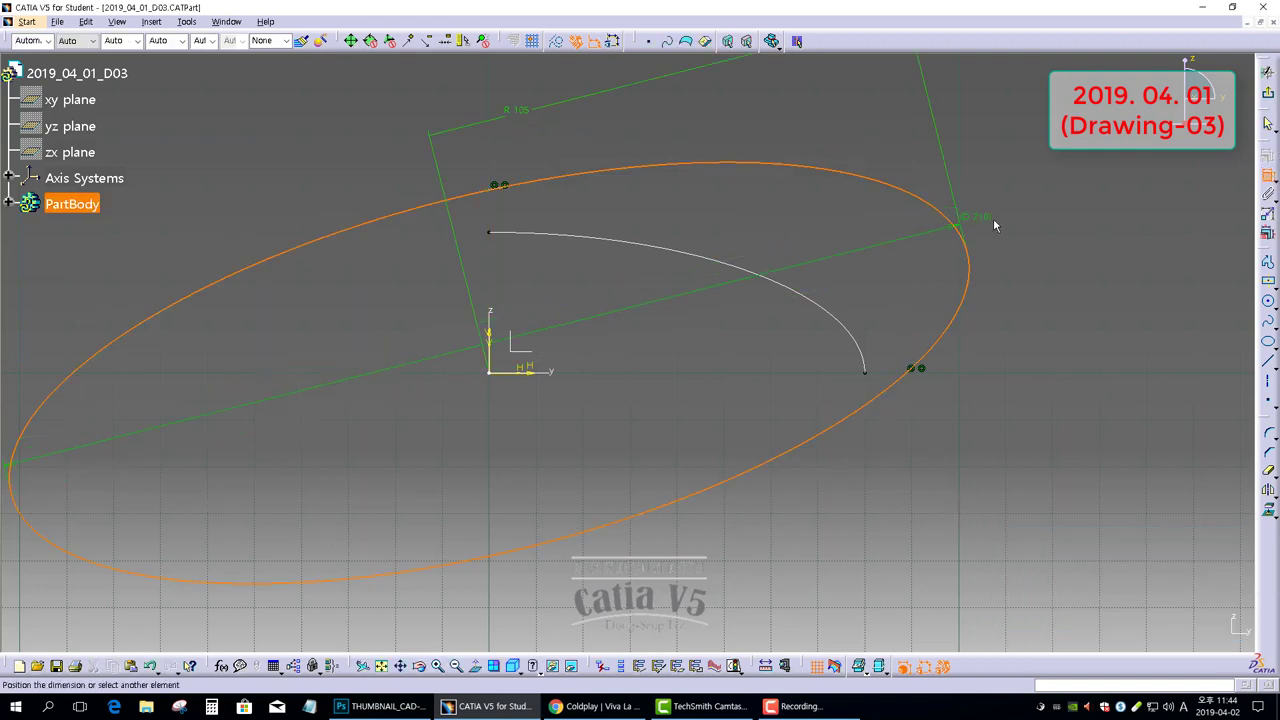
right_click(994, 219)
click(1030, 289)
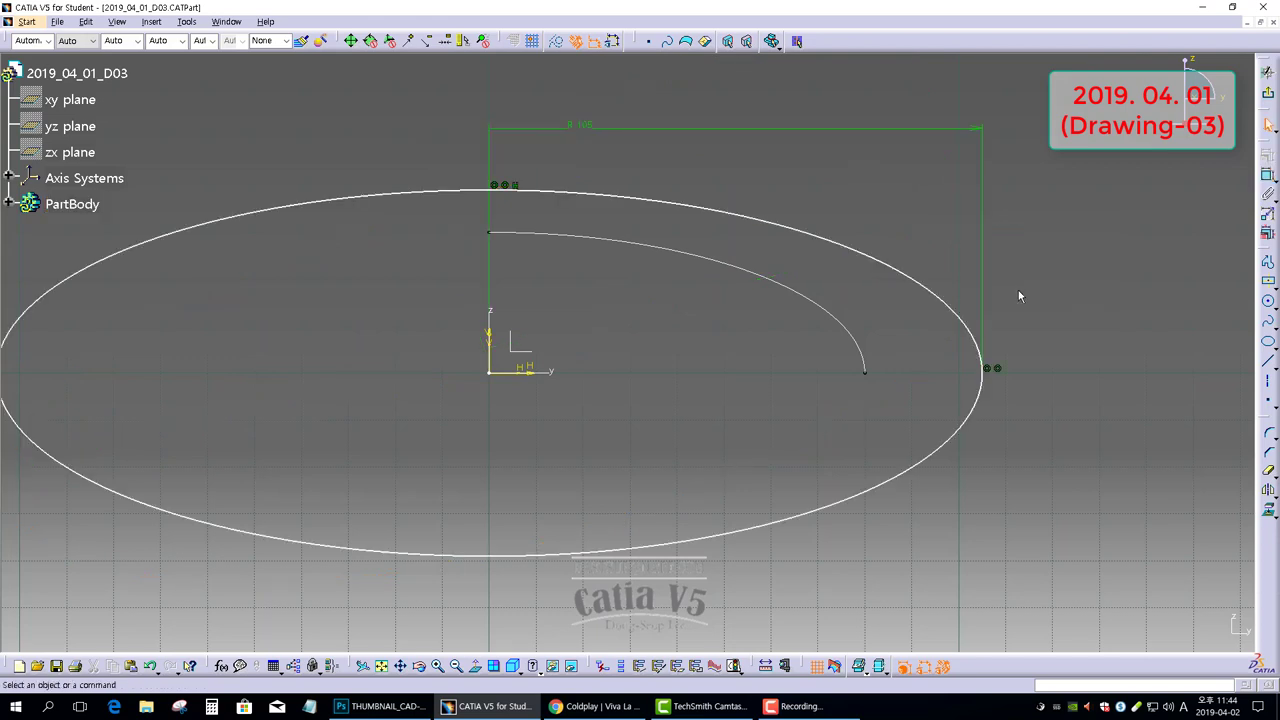
Dimension the ellipse's minor axis and set its diameter to 60 mm
click(867, 255)
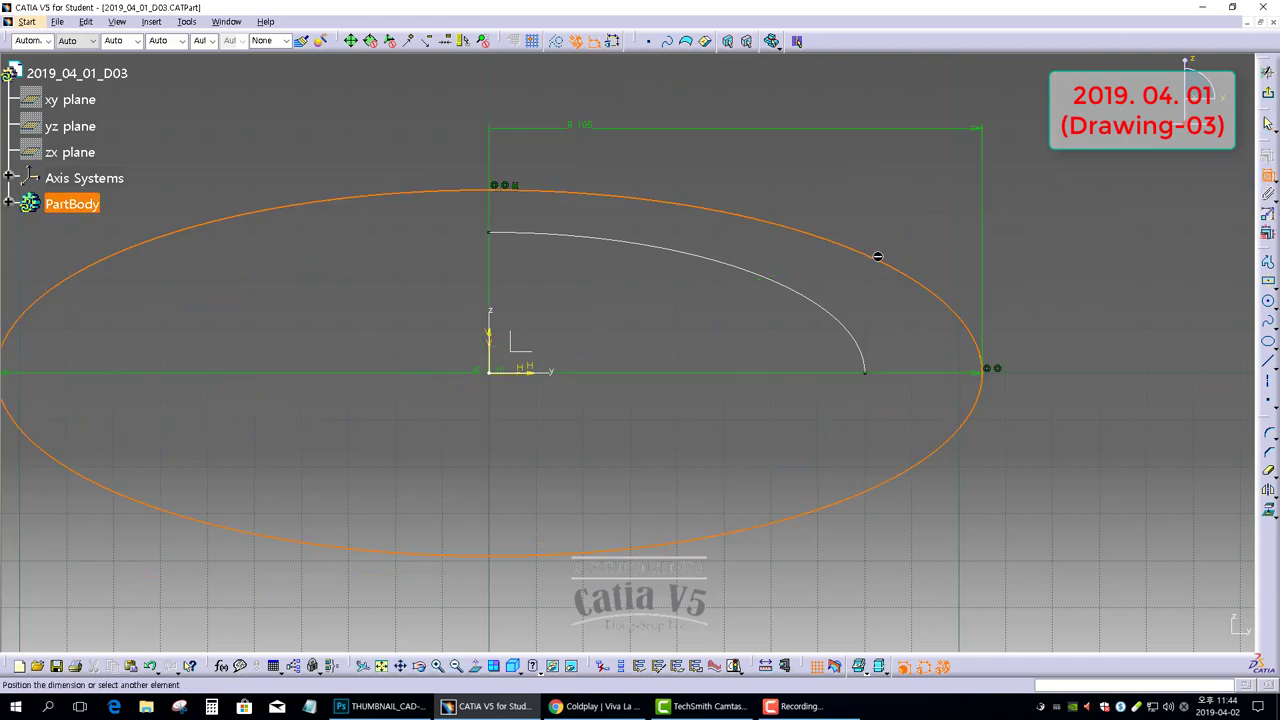
right_click(980, 252)
click(1003, 290)
click(1035, 298)
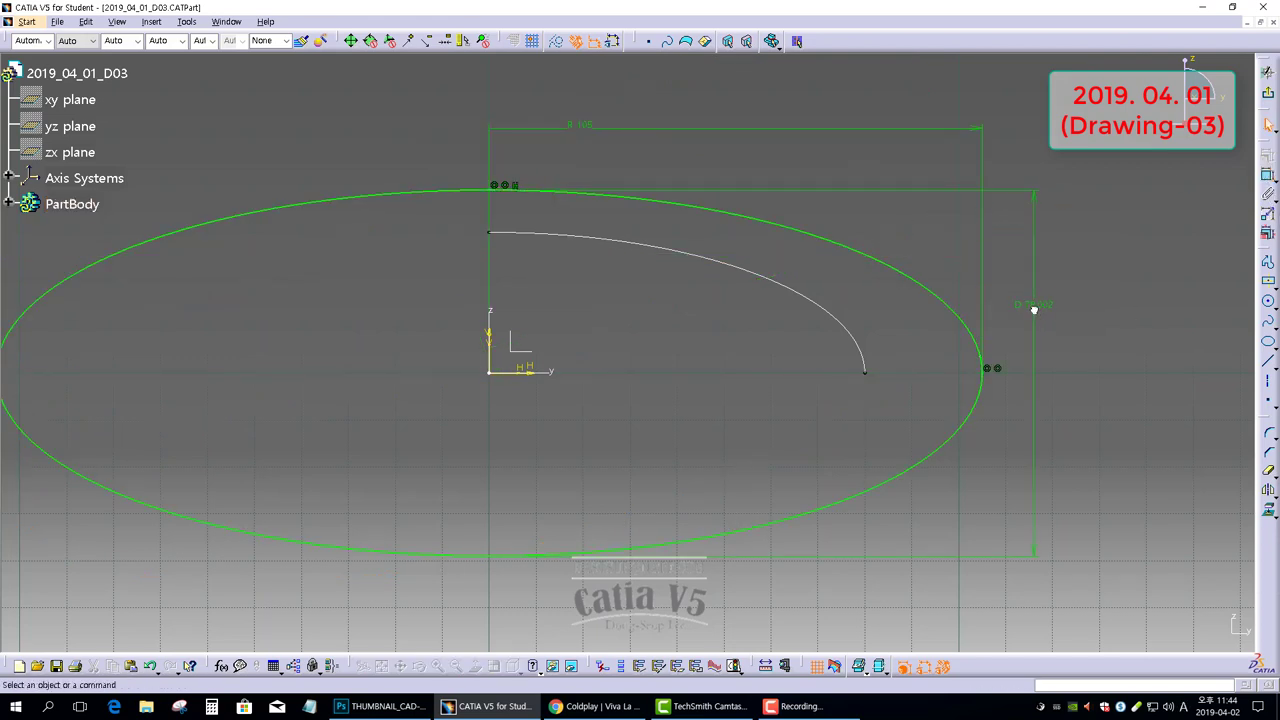
double_click(1033, 306)
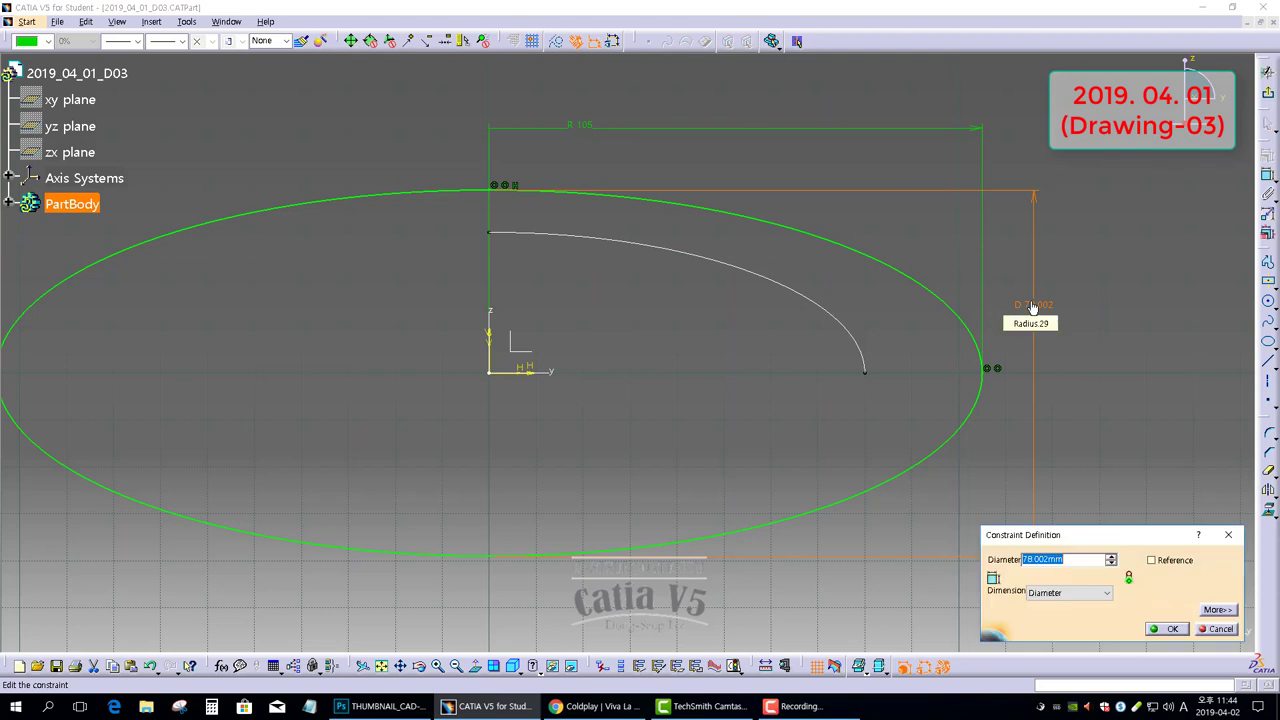
text(60)
key(Return)
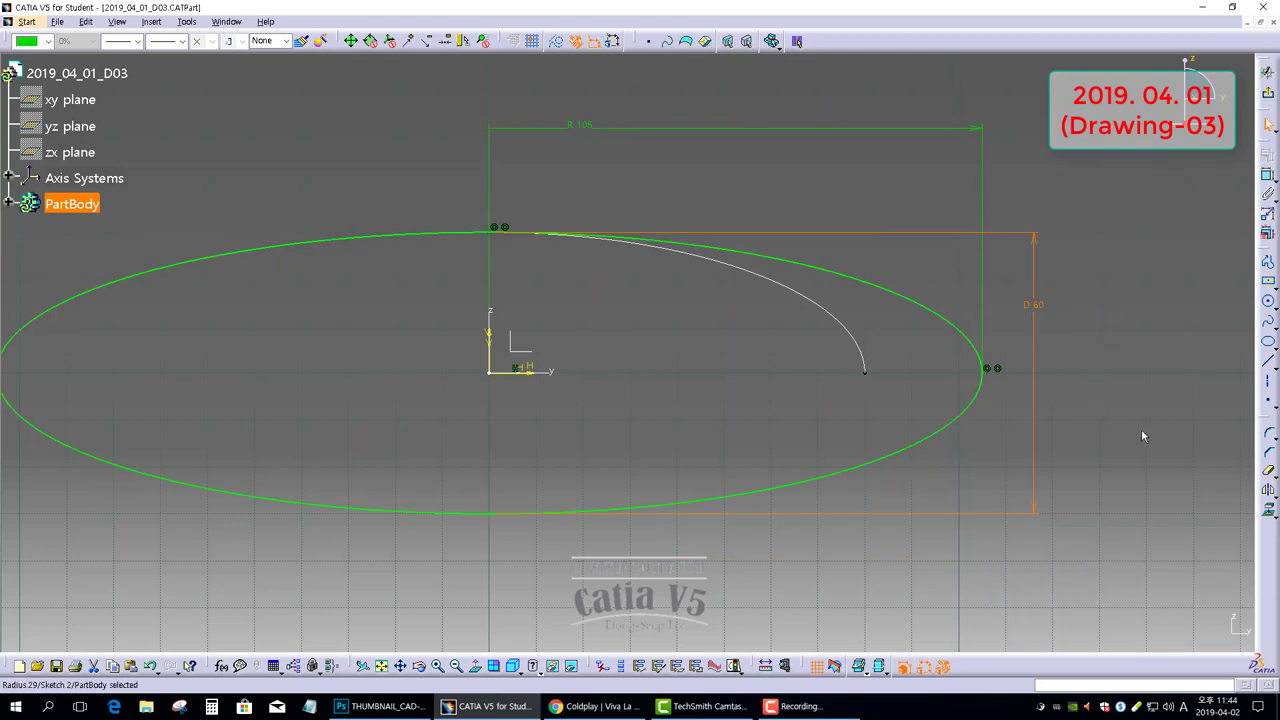
click(1120, 406)
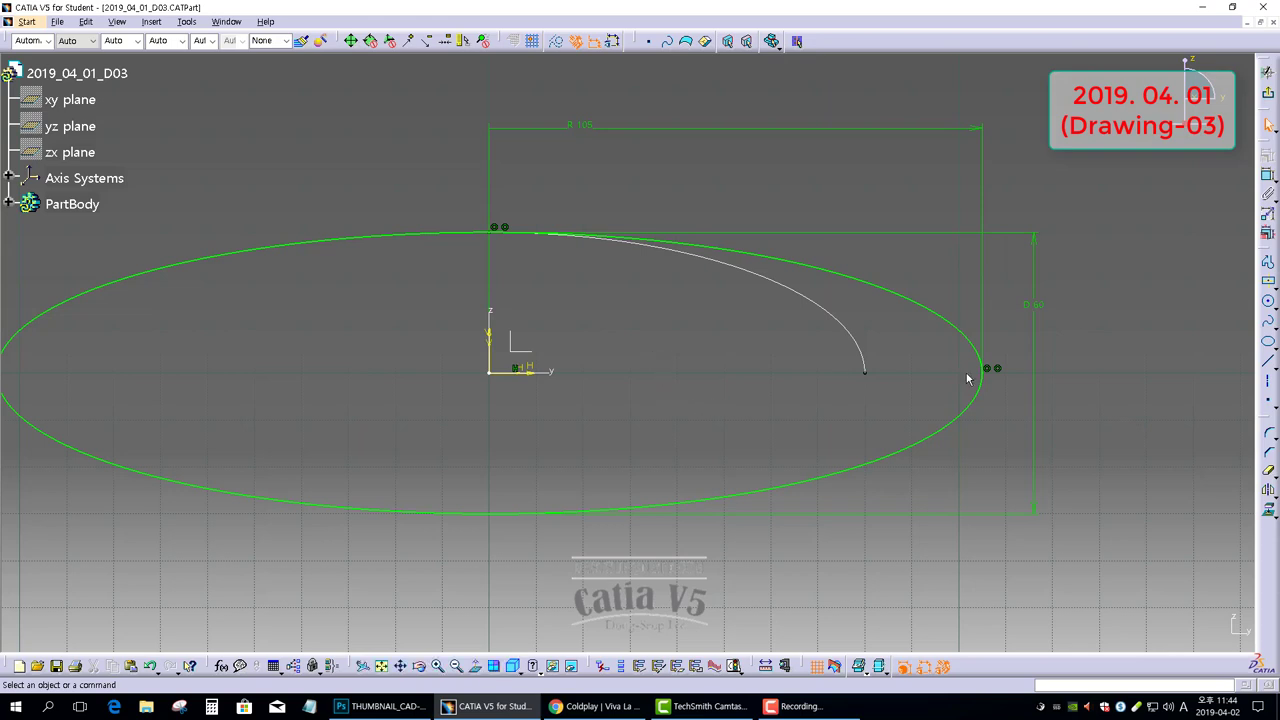
Draw a horizontal axis about 154 mm long through the origin, extending past the ellipse's right end
click(1270, 385)
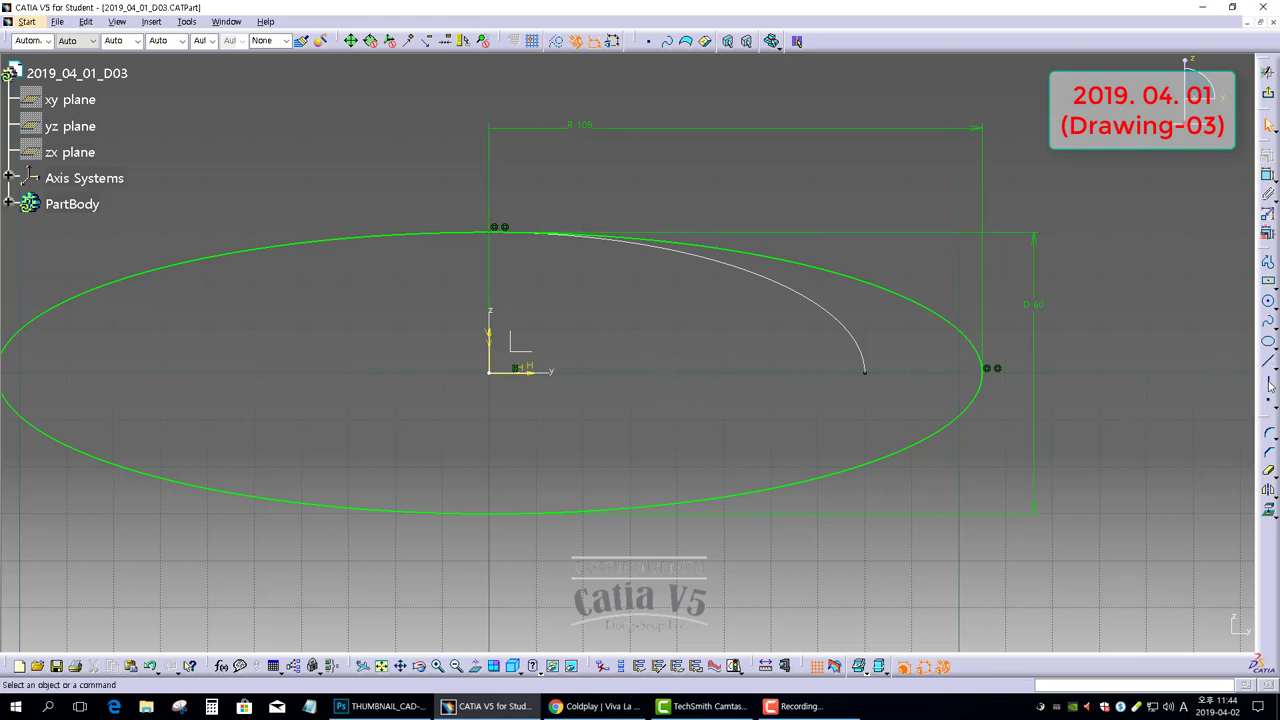
click(382, 372)
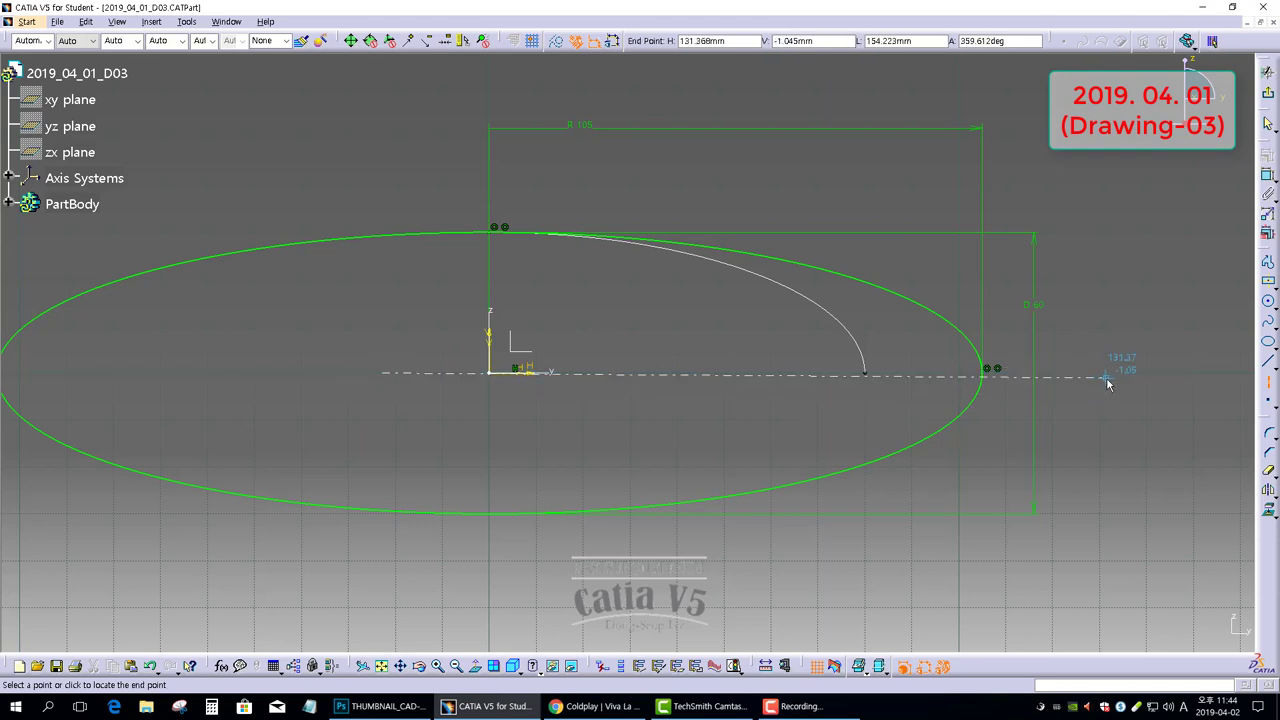
click(1110, 372)
click(630, 312)
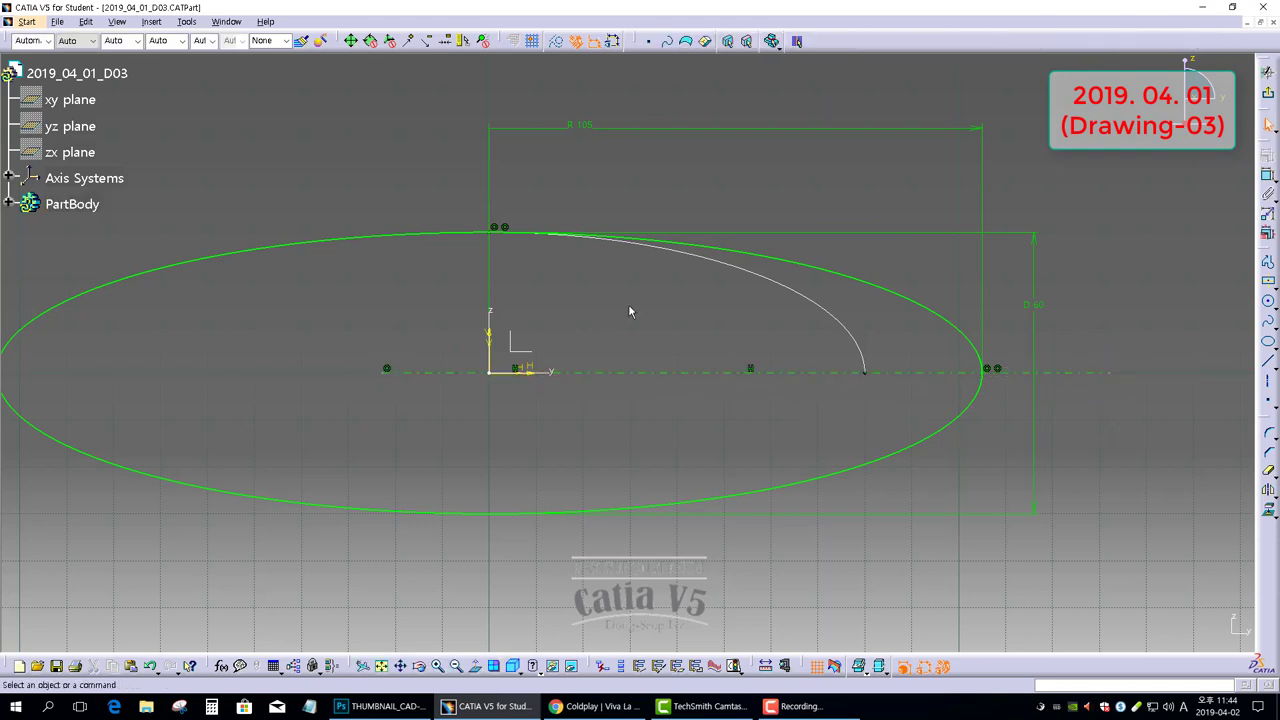
Draw a profile from the ellipse's top point: a horizontal line about 28 mm to the left, continued by a downward-sloping line about 32 mm long
click(1268, 264)
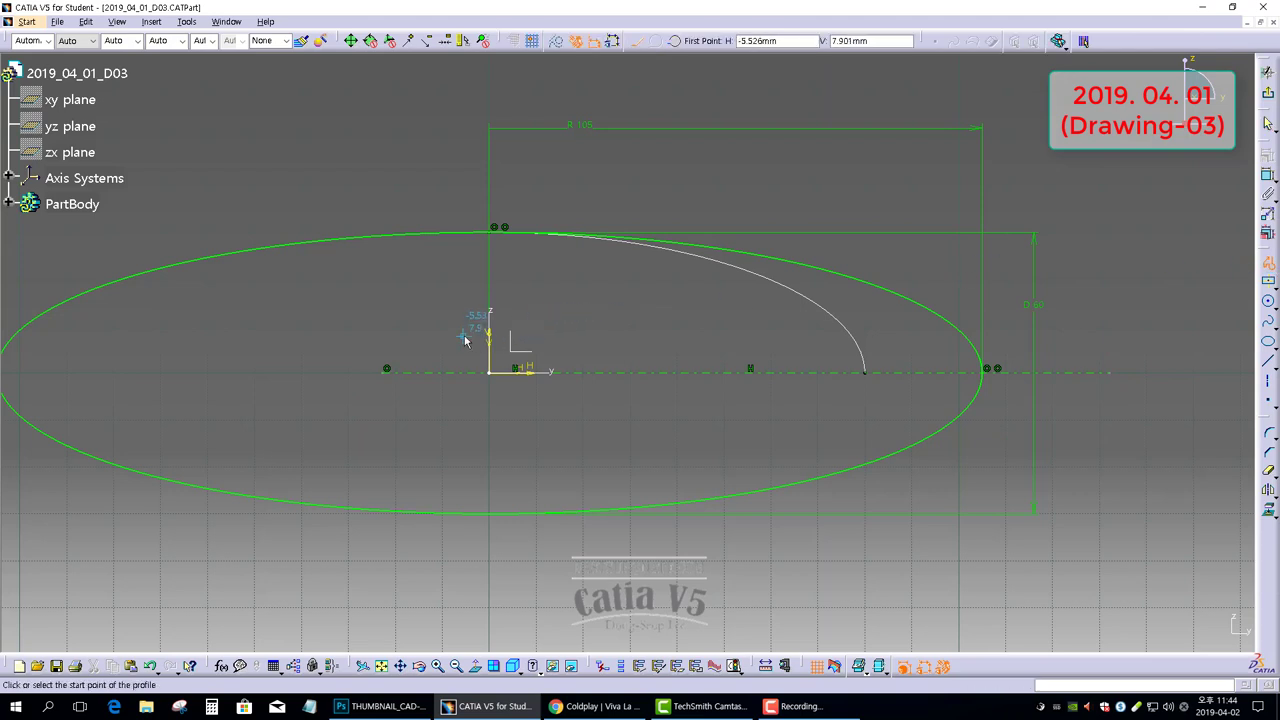
middle_drag(466, 337, 541, 334)
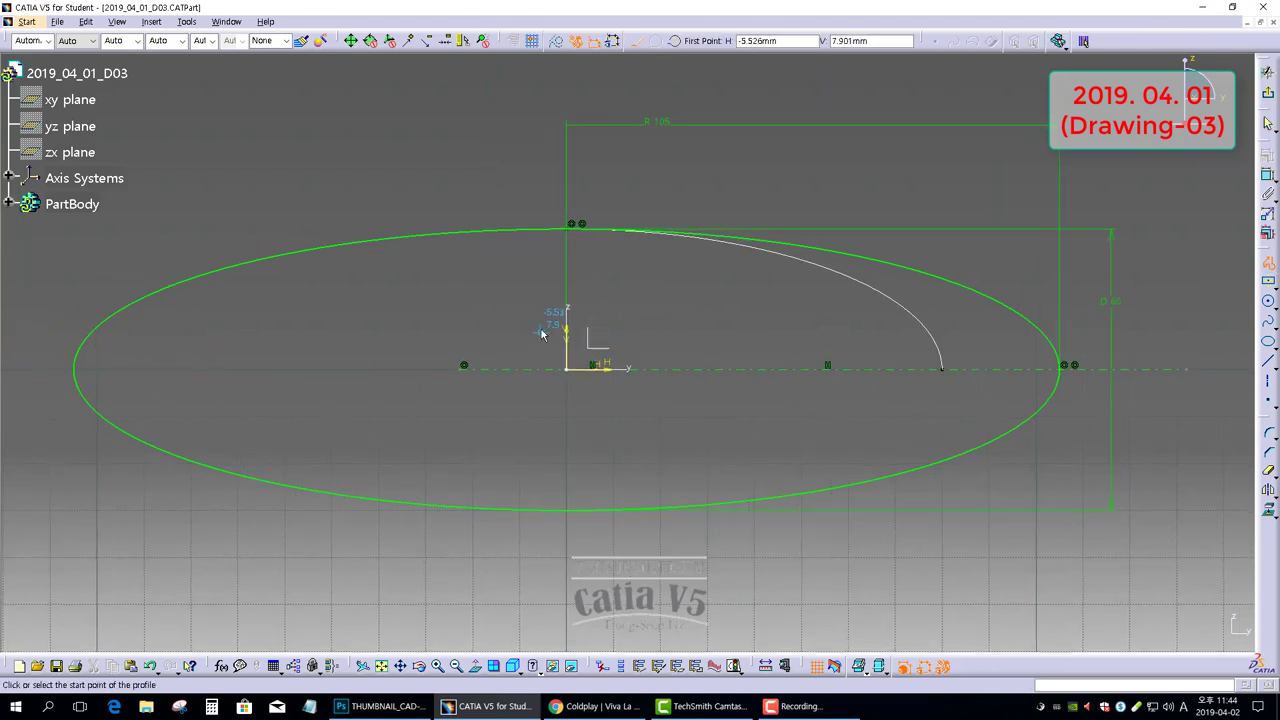
click(576, 228)
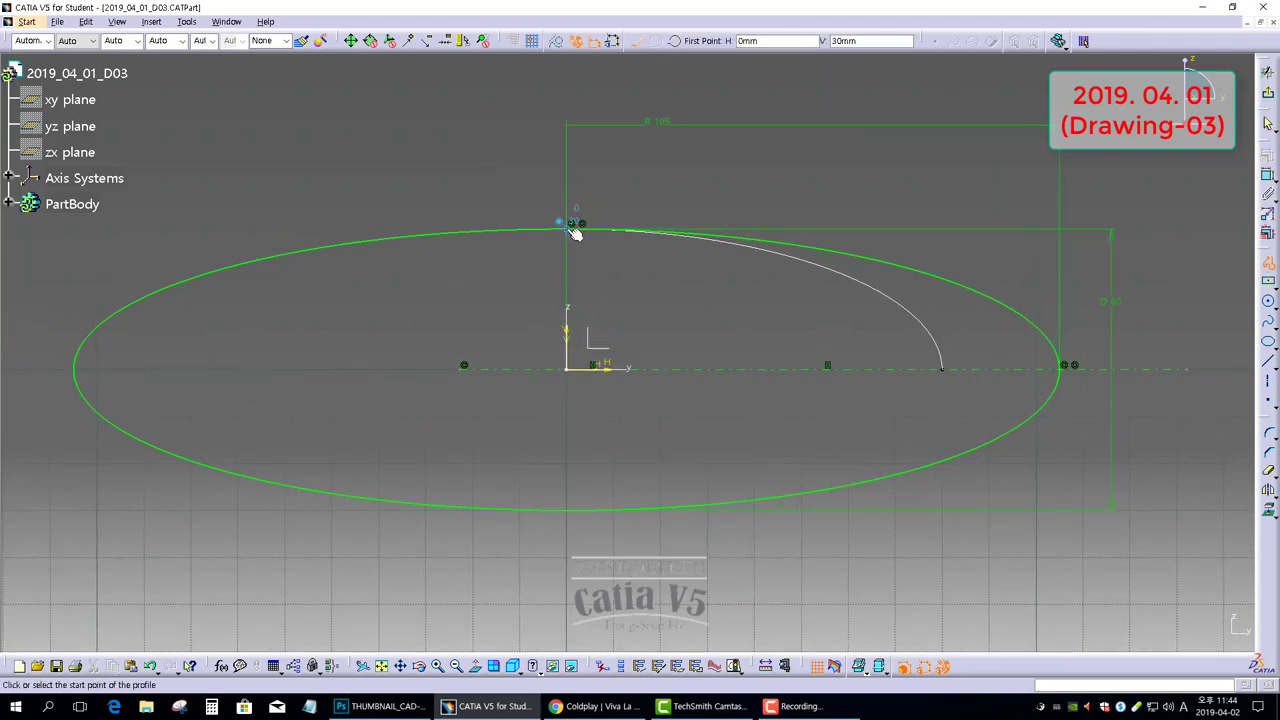
click(437, 231)
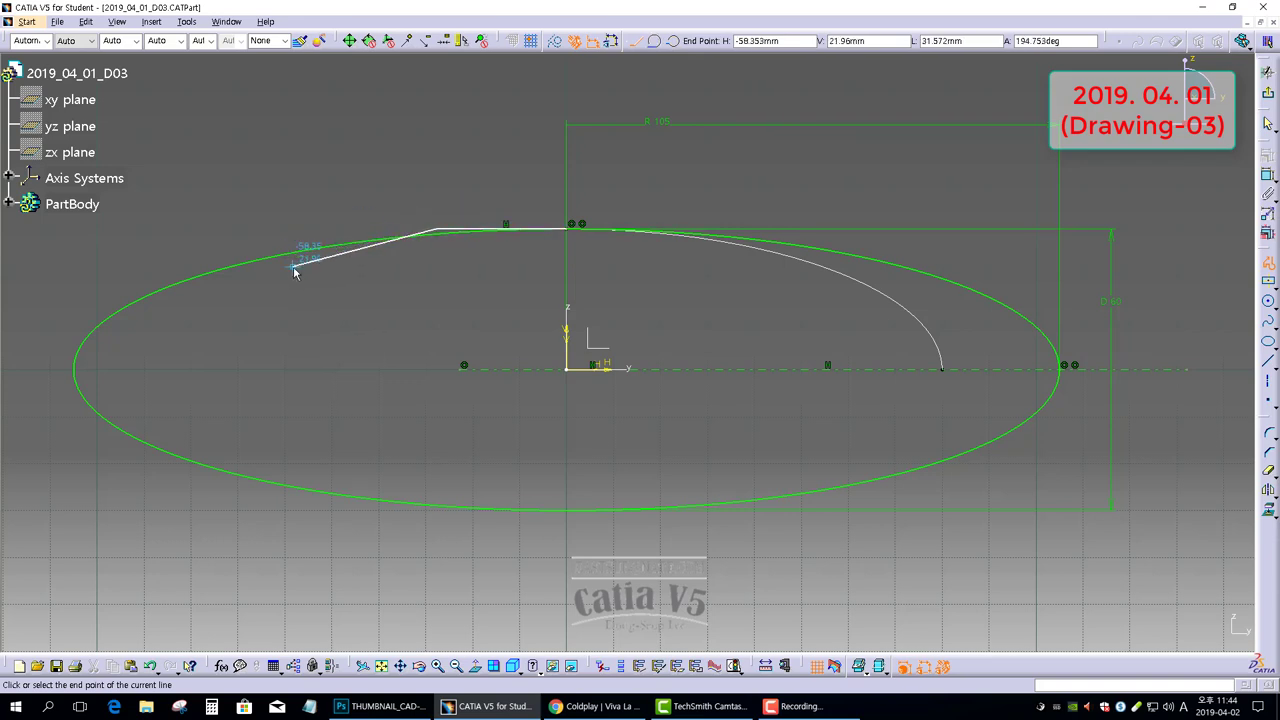
double_click(293, 266)
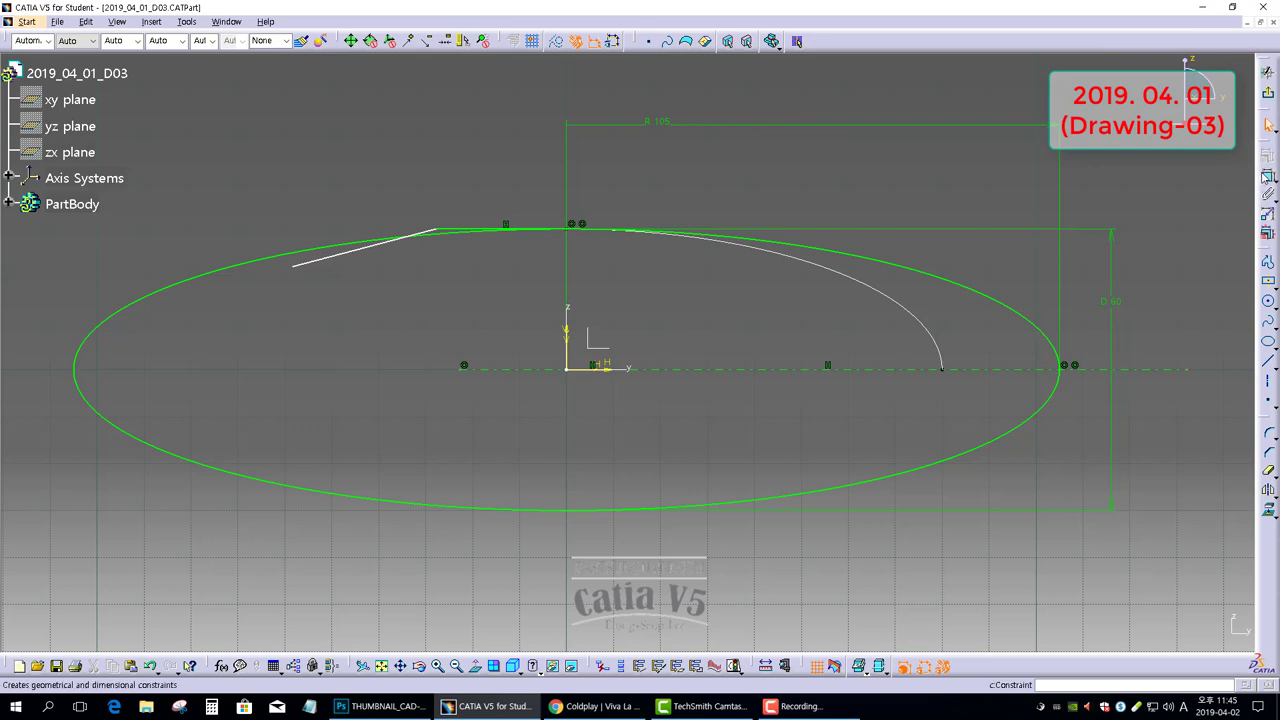
Trim the ellipse against the horizontal profile line and the axis, keeping only its upper-right quarter
click(1270, 474)
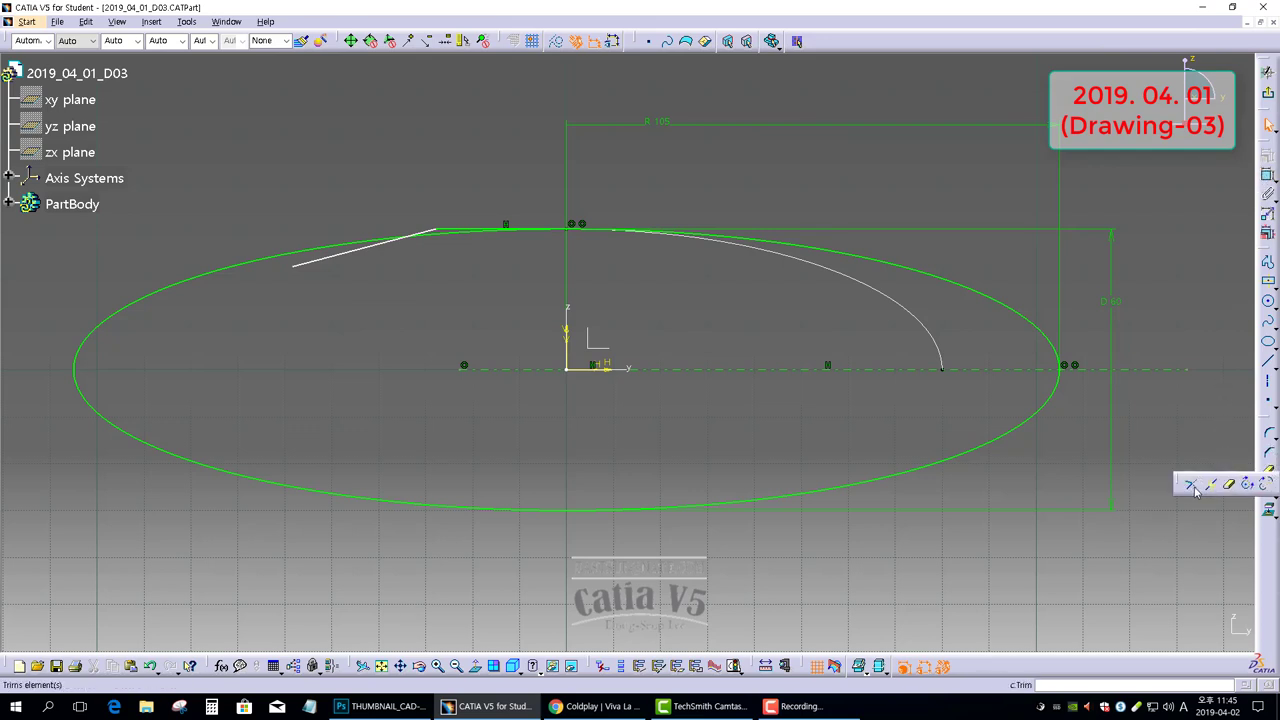
click(793, 250)
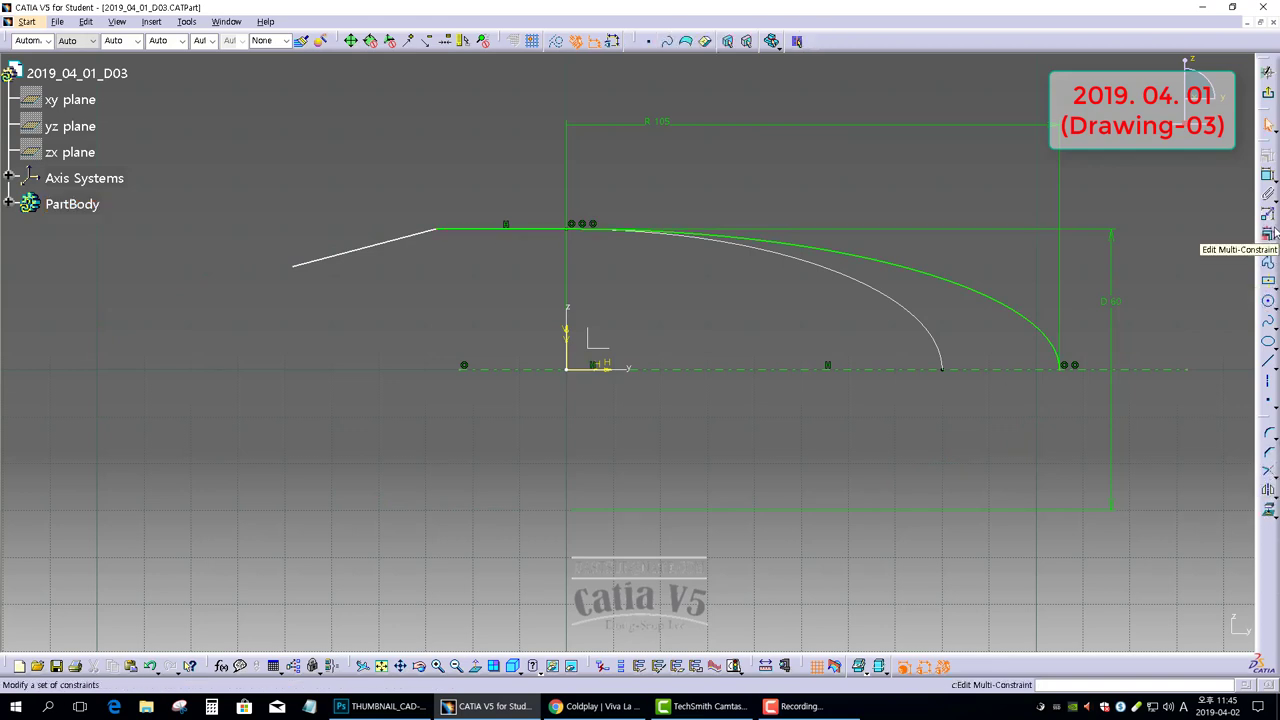
Dimension the horizontal distance from the origin to the corner between the profile's two lines and set it to 15 mm
click(1267, 176)
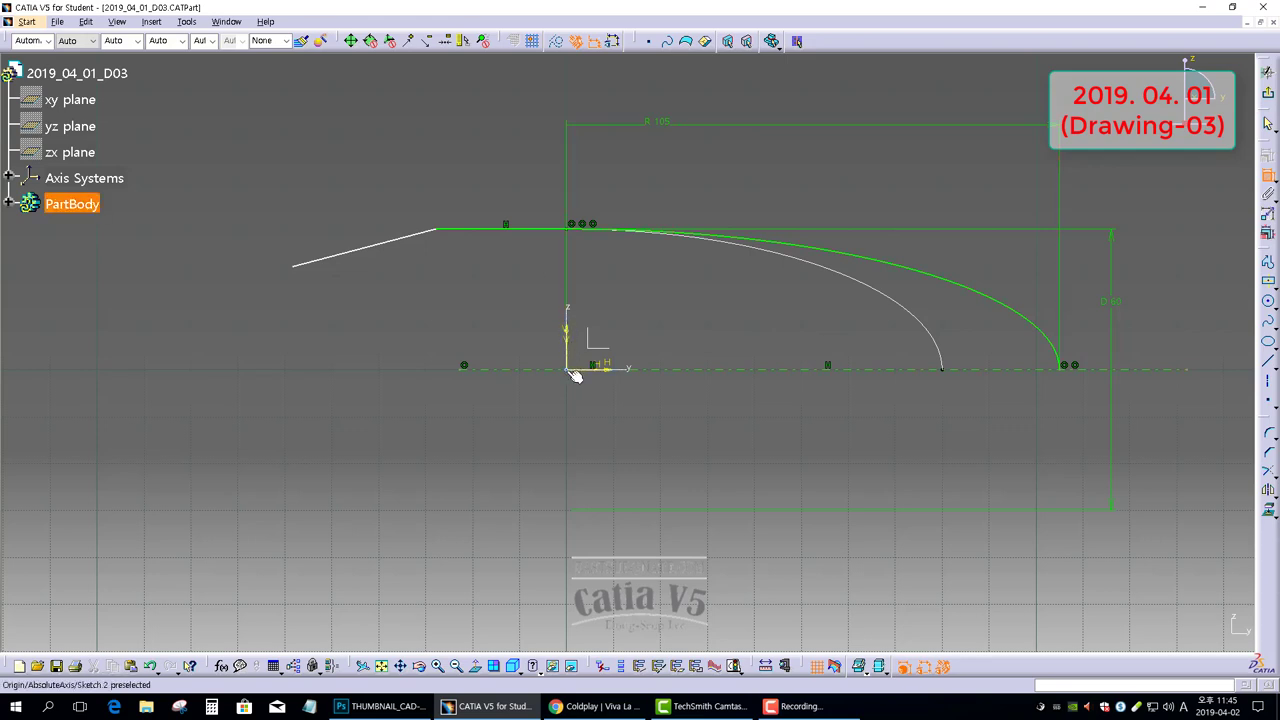
right_click(497, 160)
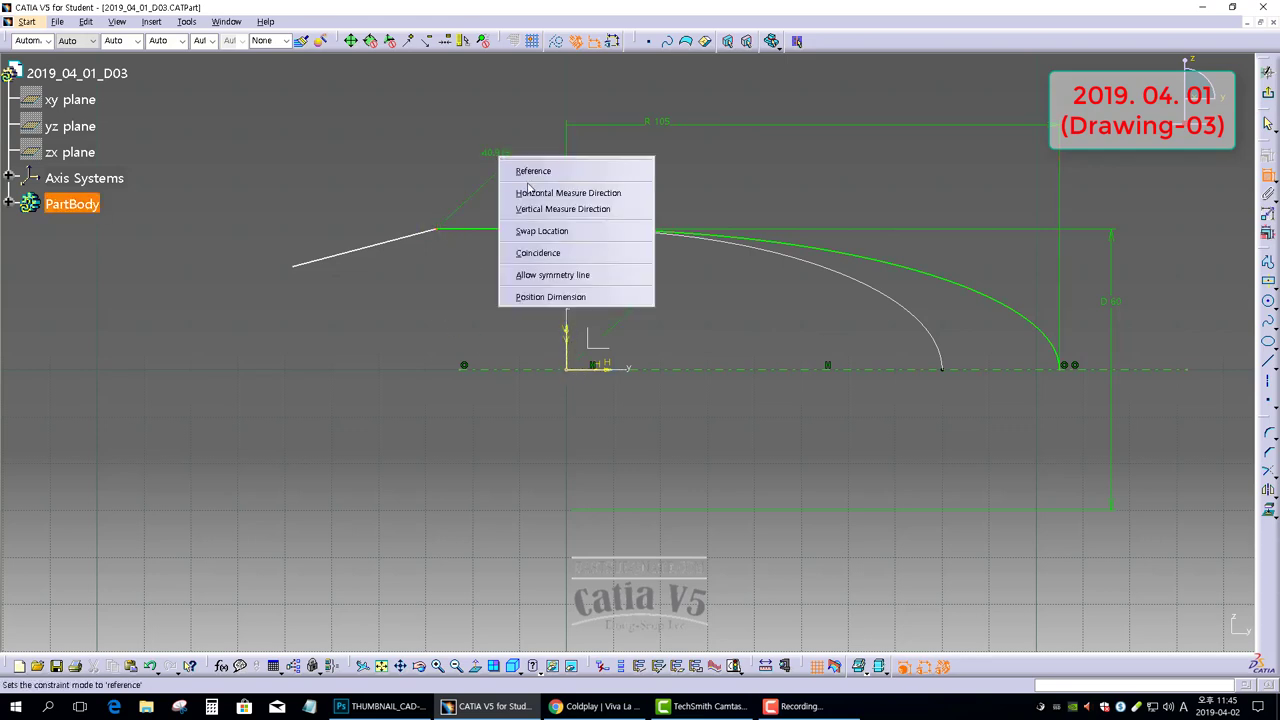
click(530, 192)
double_click(518, 120)
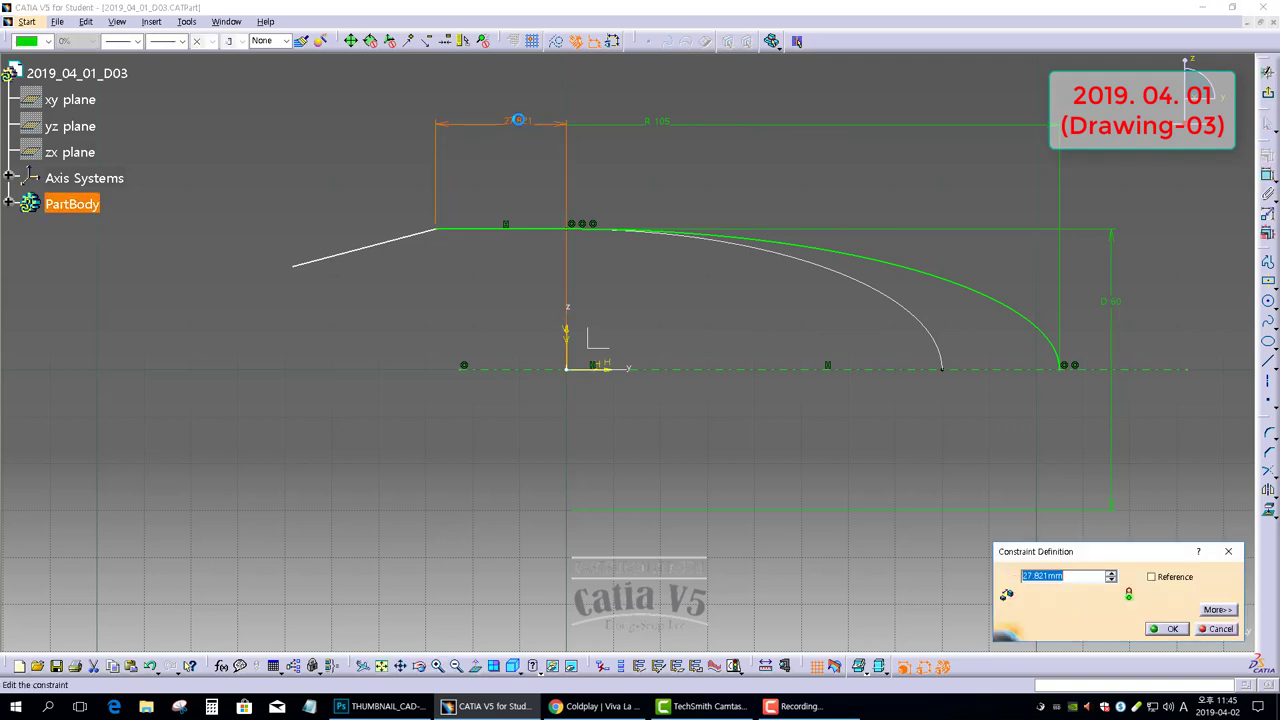
text(15)
key(Return)
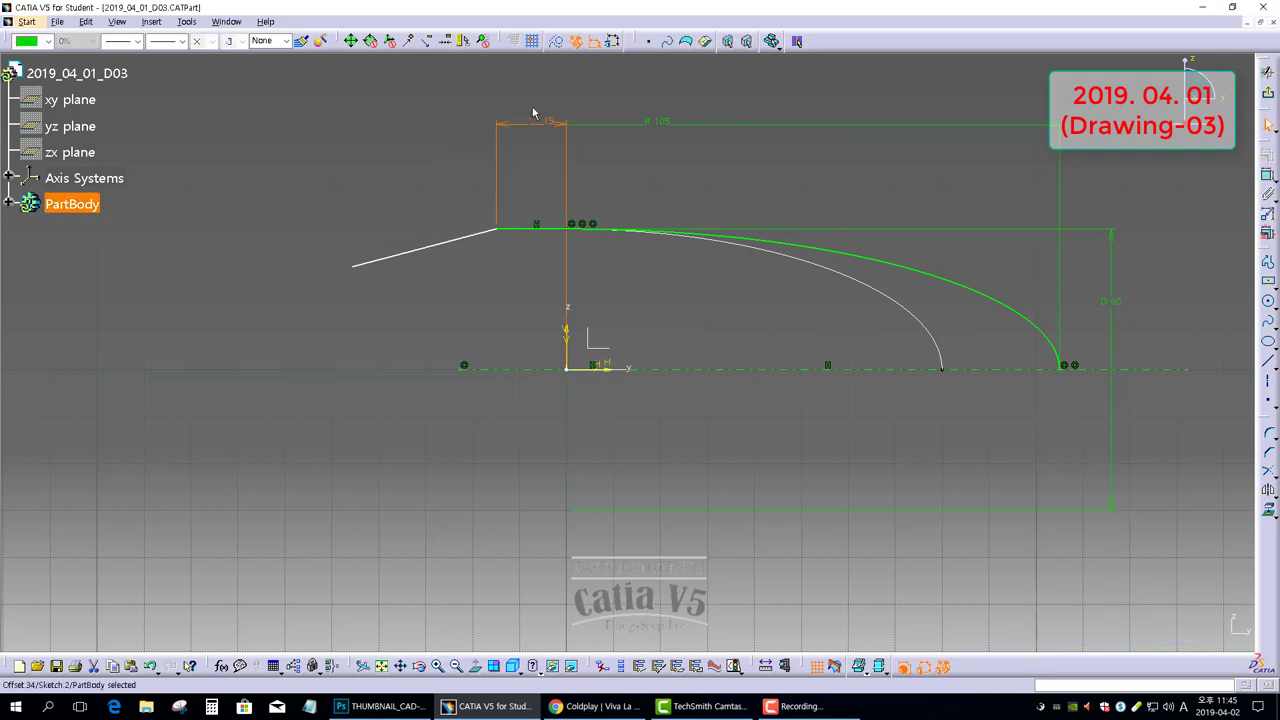
click(1180, 177)
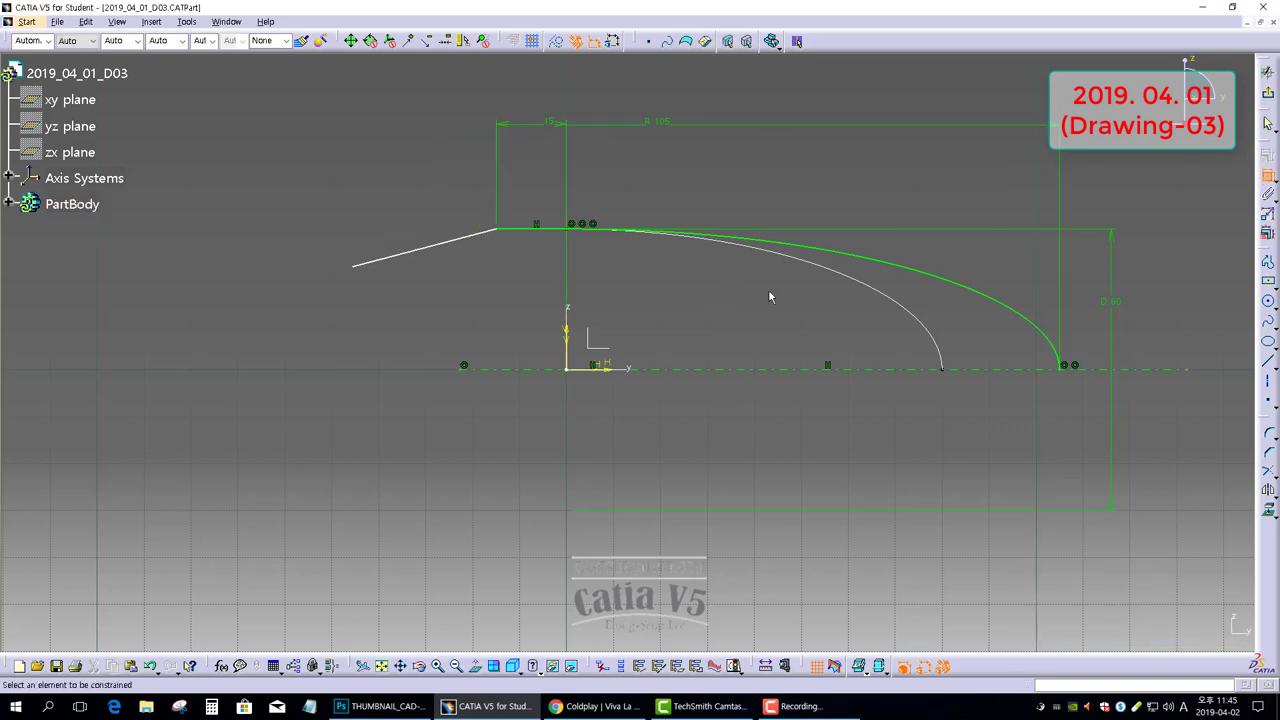
Dimension the horizontal distance from the vertical axis to the free end of the sloping line and set it to 25 mm
click(572, 334)
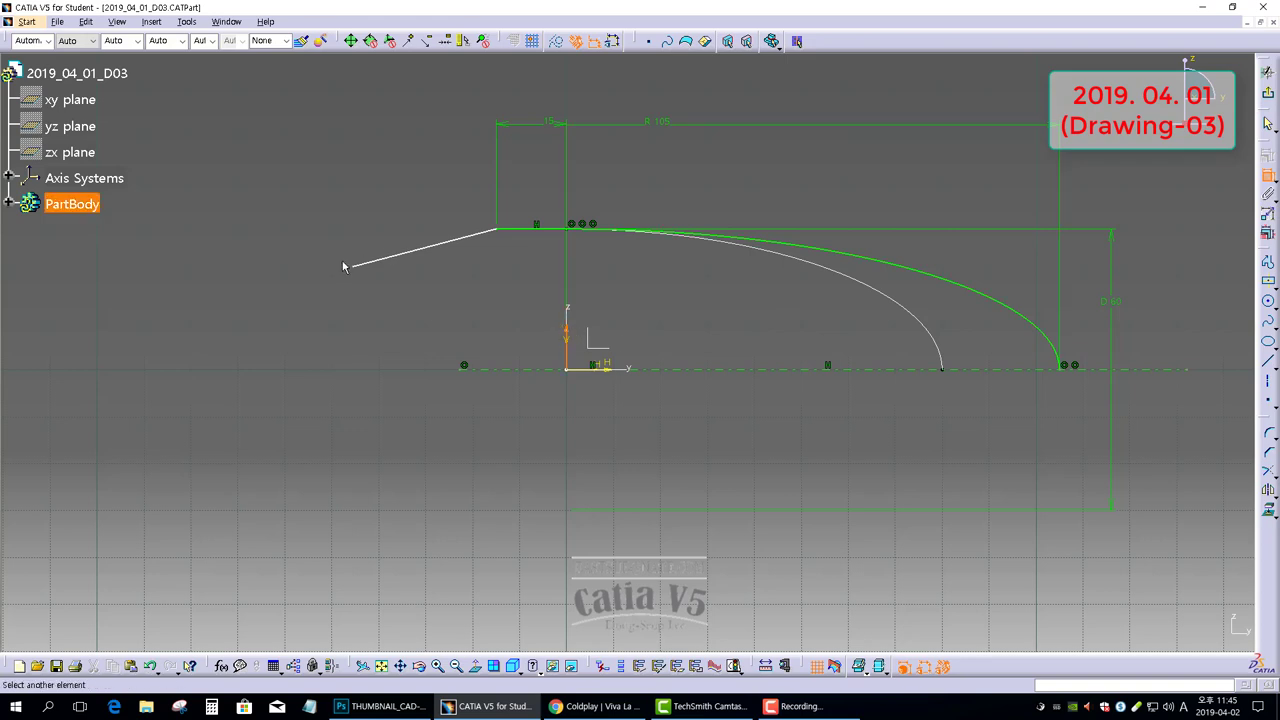
click(354, 265)
click(459, 100)
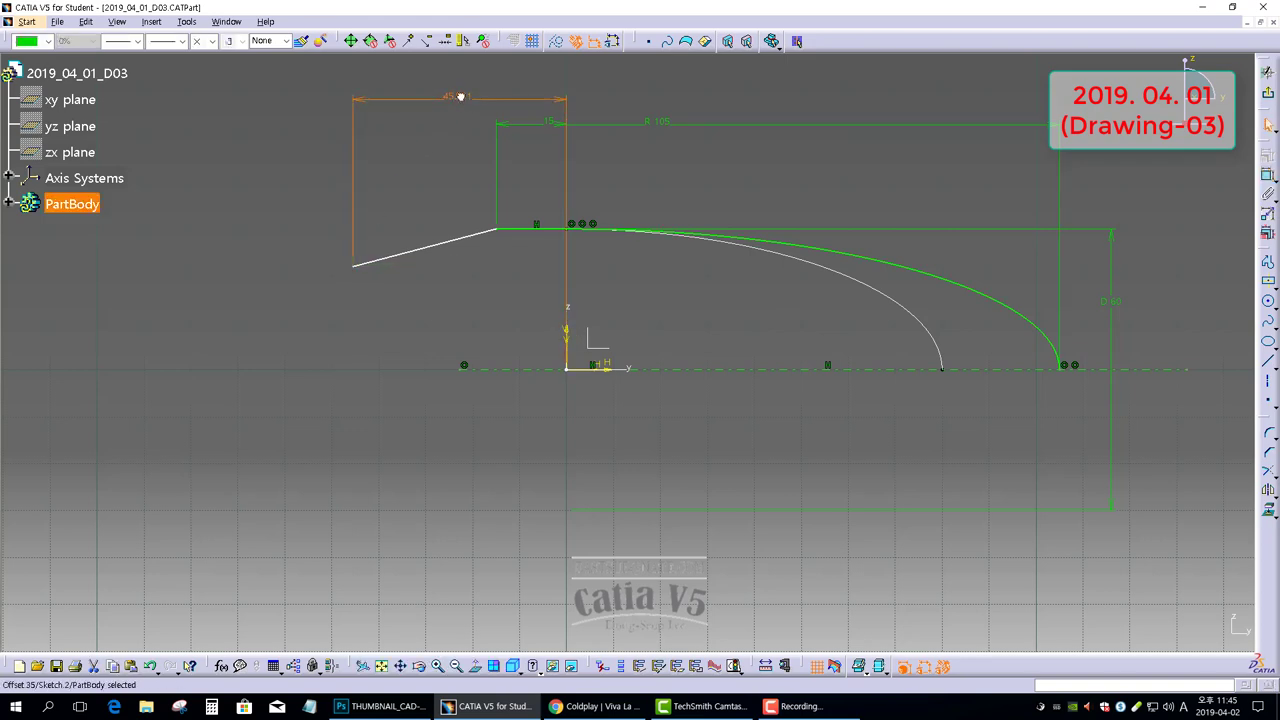
double_click(457, 95)
text(25)
key(Return)
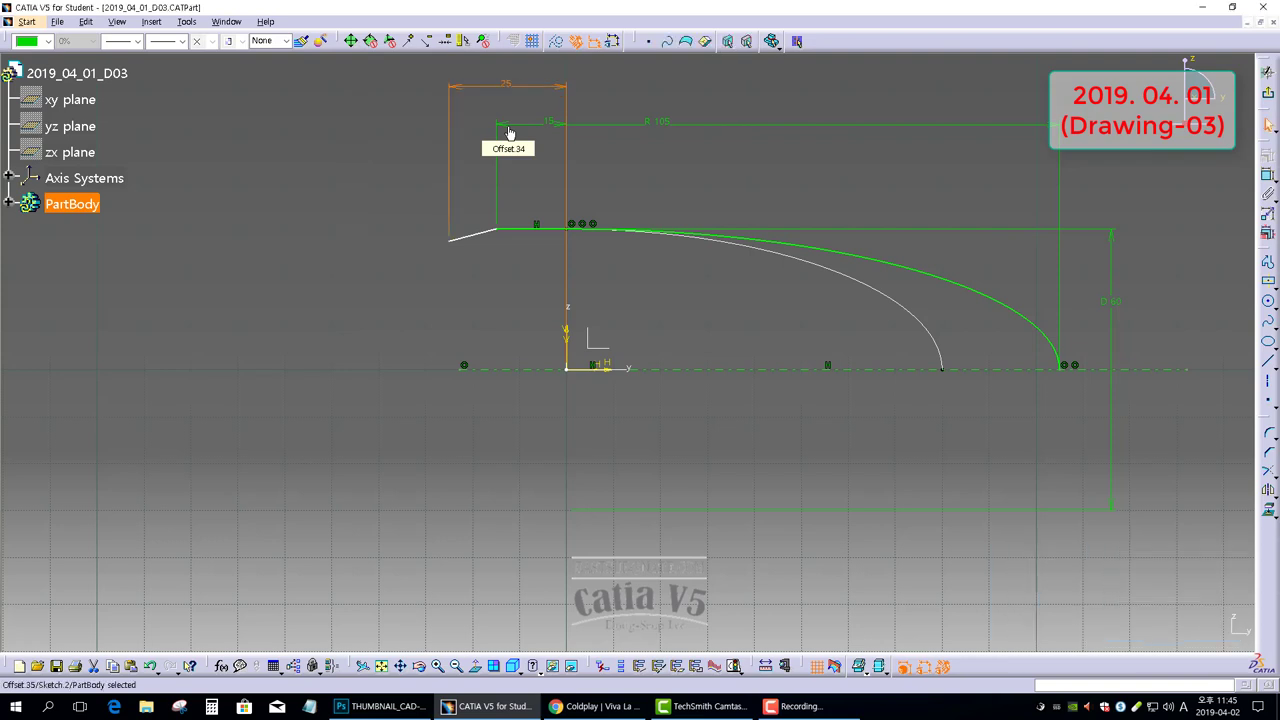
Dimension the angle between the horizontal and sloping profile lines, set it to 5°, and move the dimension clear of the profile
click(1268, 175)
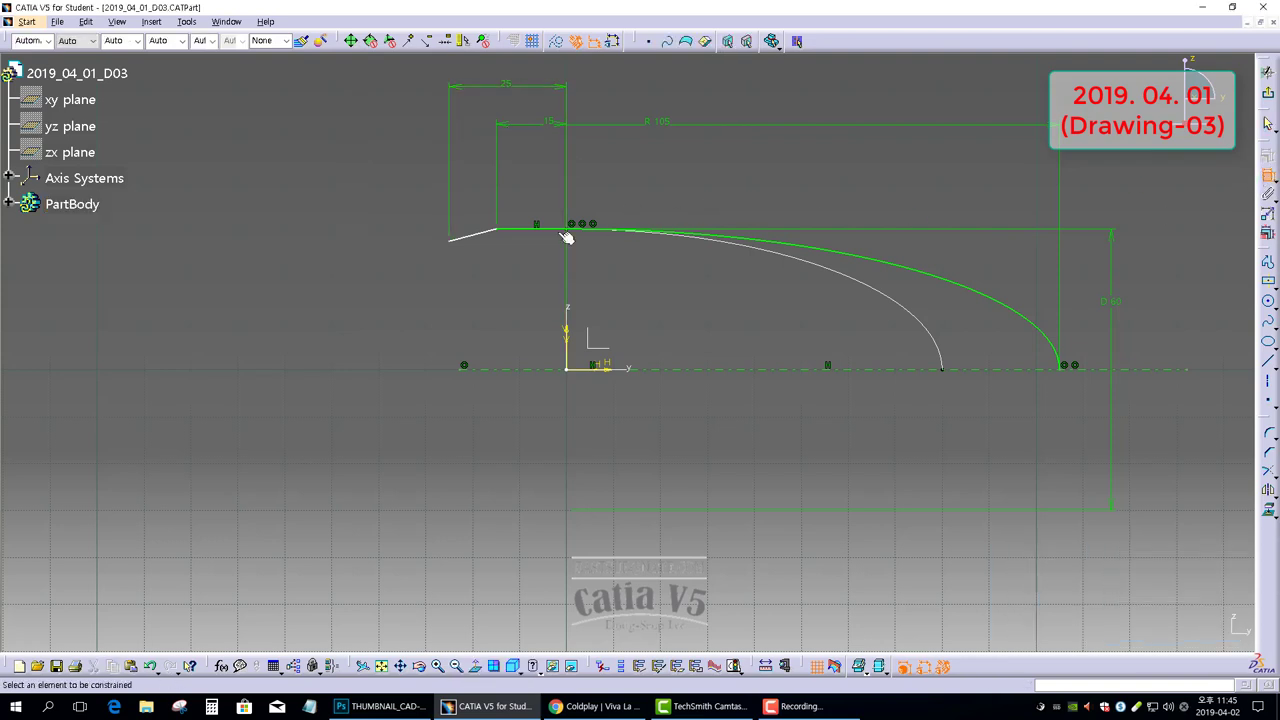
click(517, 234)
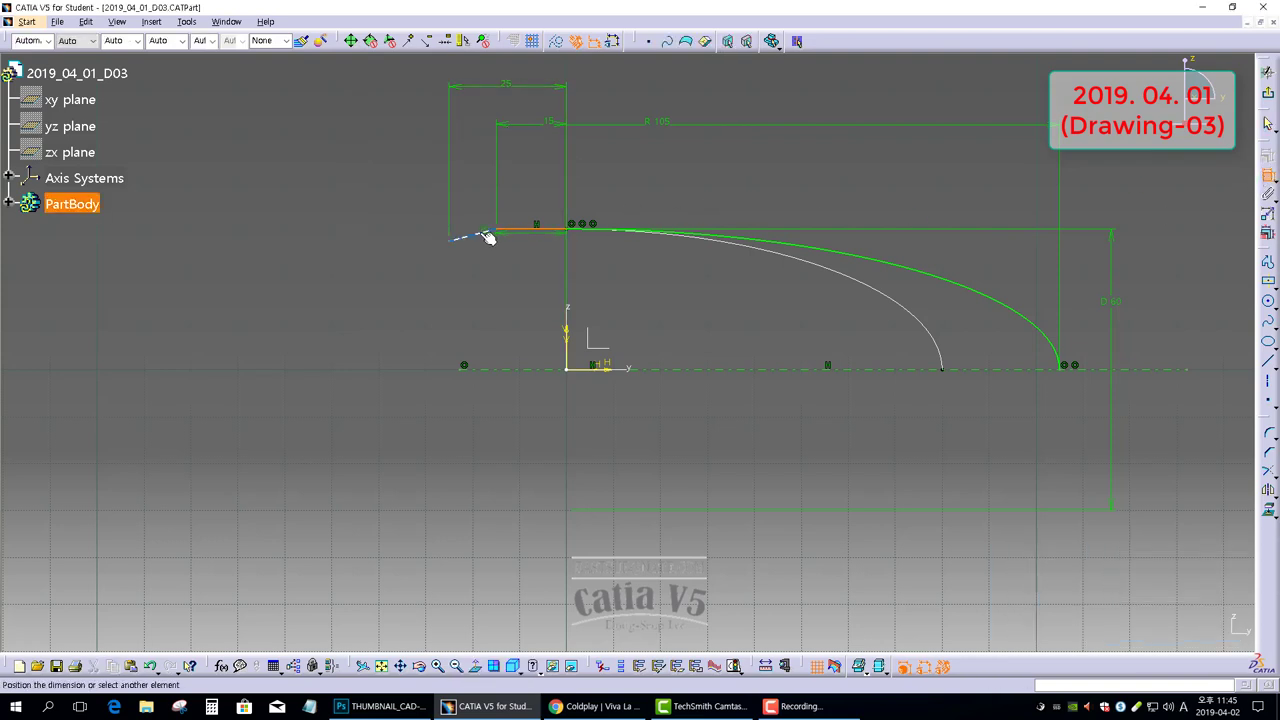
click(485, 235)
click(371, 254)
double_click(369, 246)
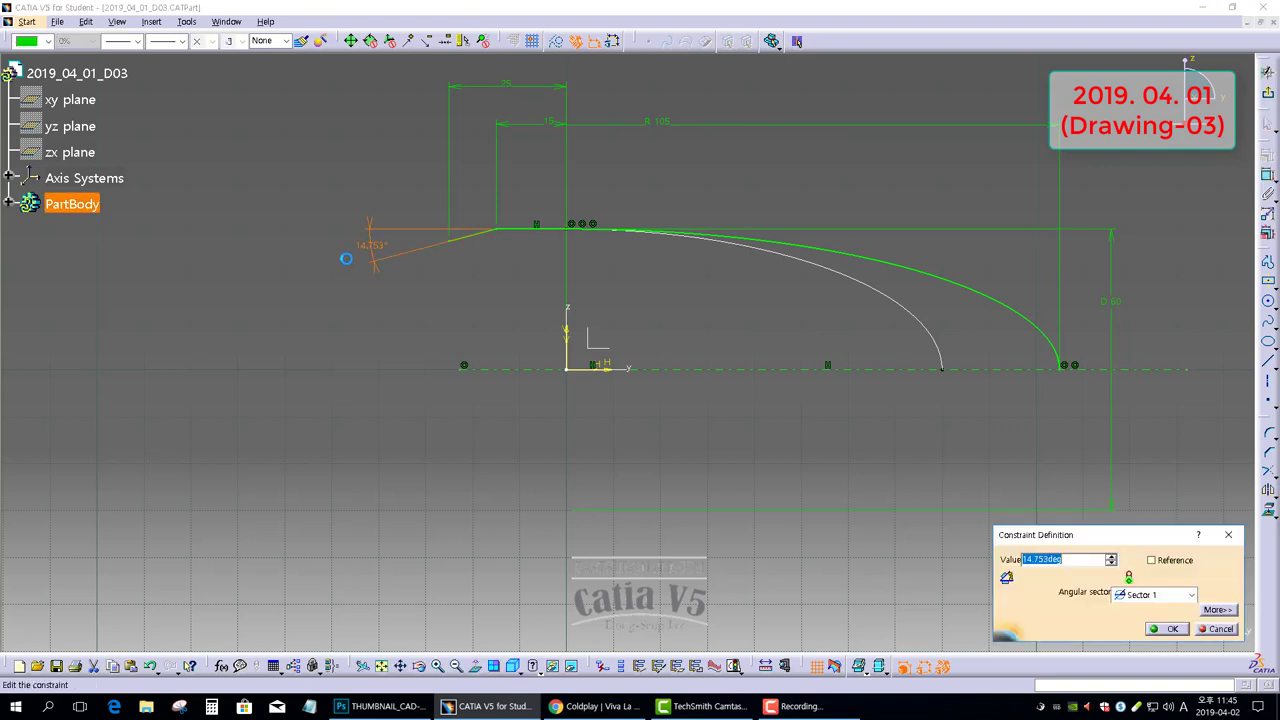
text(5)
key(Return)
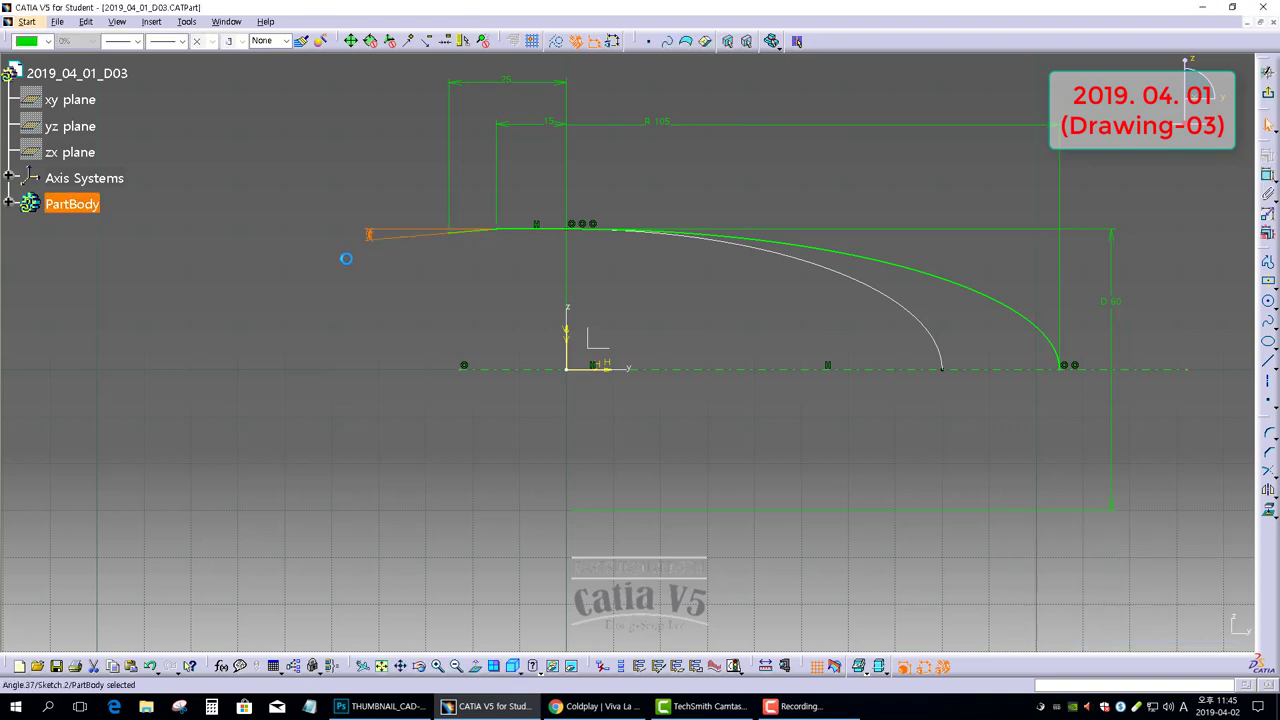
click(479, 320)
drag(371, 236, 321, 286)
click(450, 288)
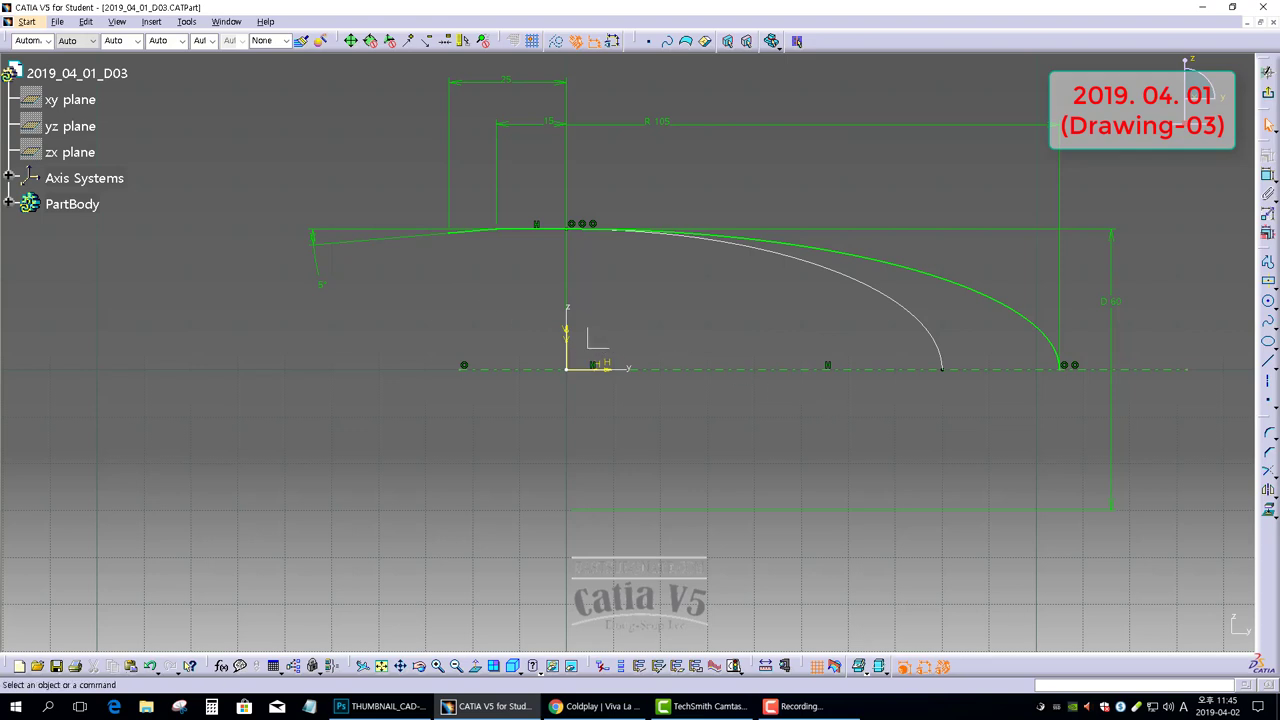
Finish the second profile sketch and start a new positioned sketch on the yz plane of the axis system
click(1269, 100)
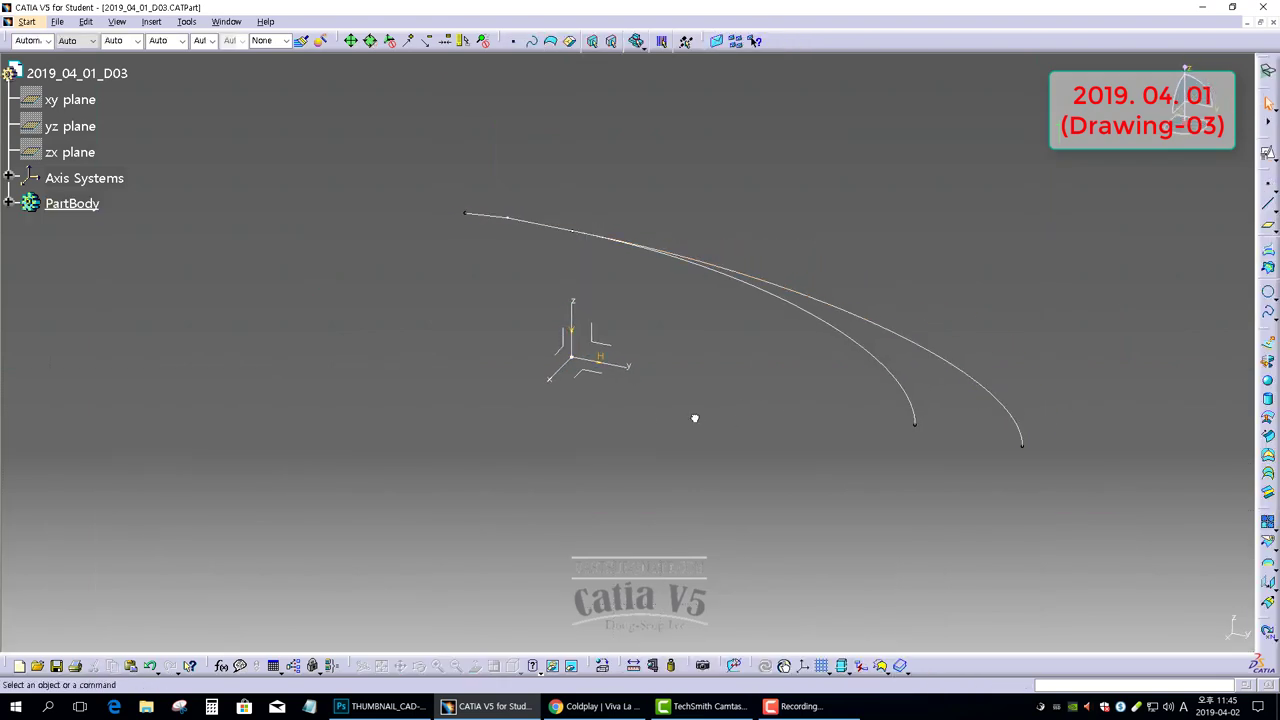
click(591, 360)
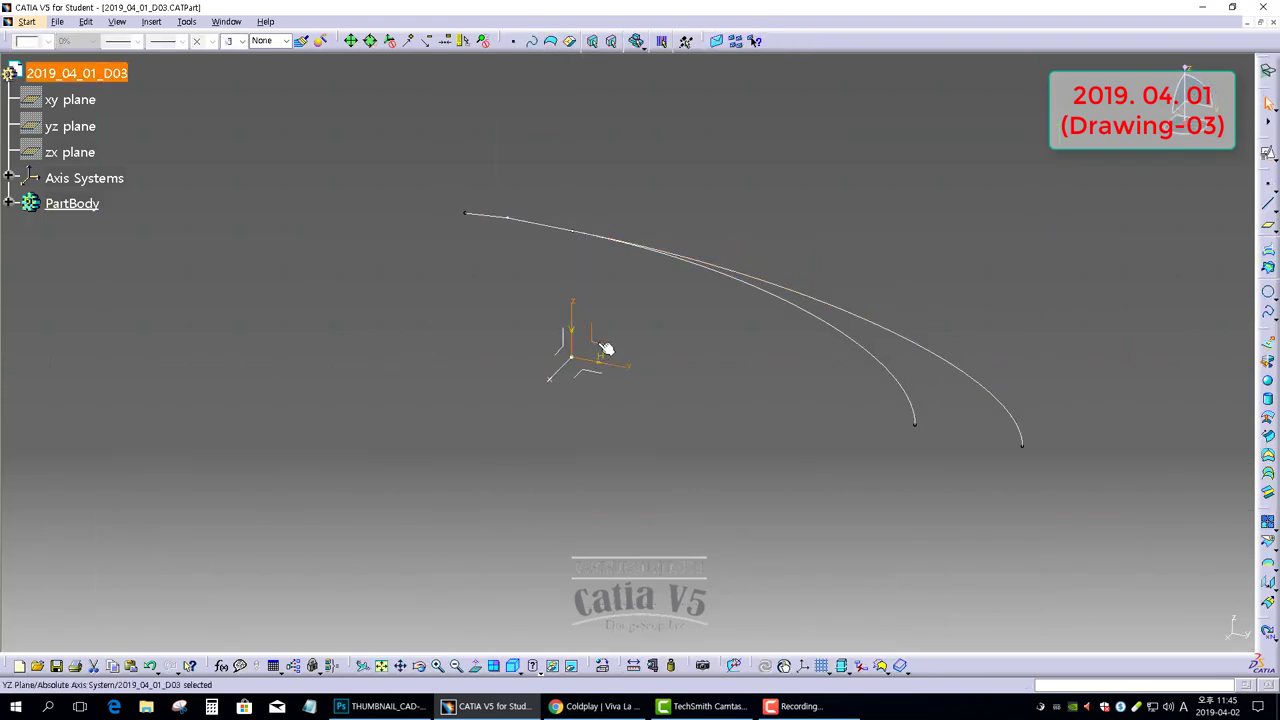
click(1268, 152)
click(1166, 628)
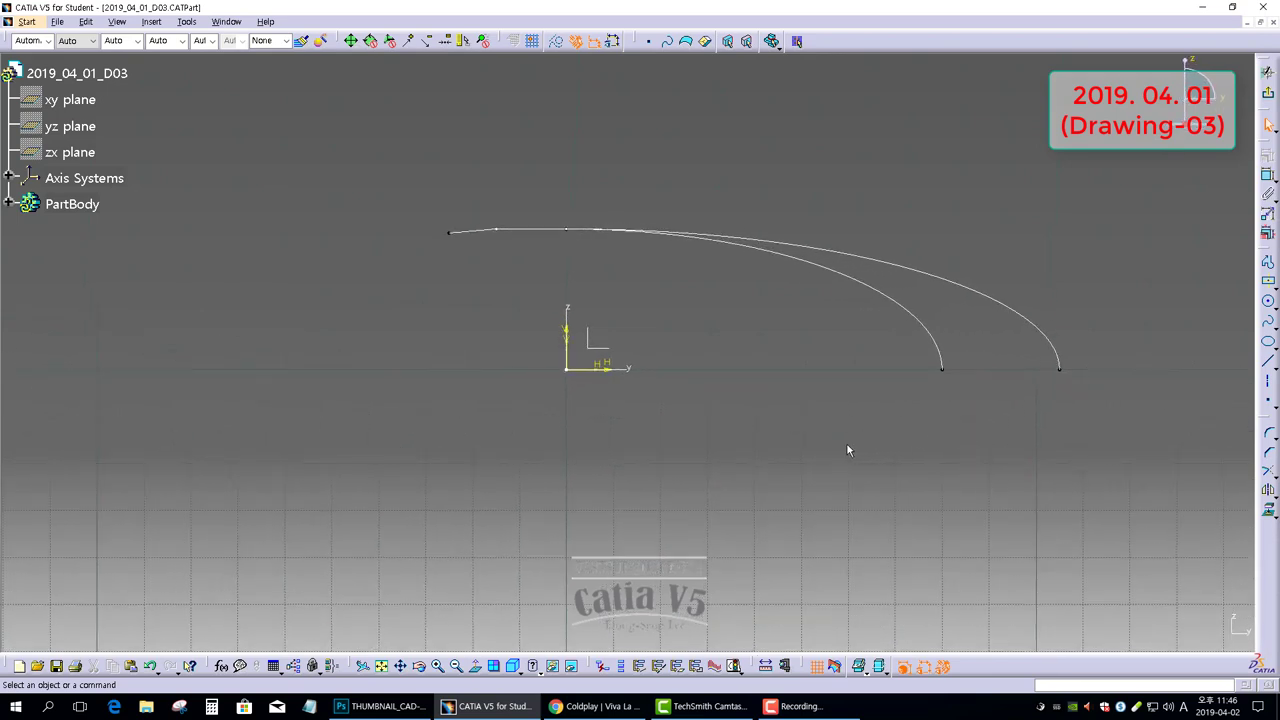
Draw an ellipse centred on the origin with a horizontal semi-major axis of about 69 mm and a semi-minor axis of about 15 mm
click(1268, 341)
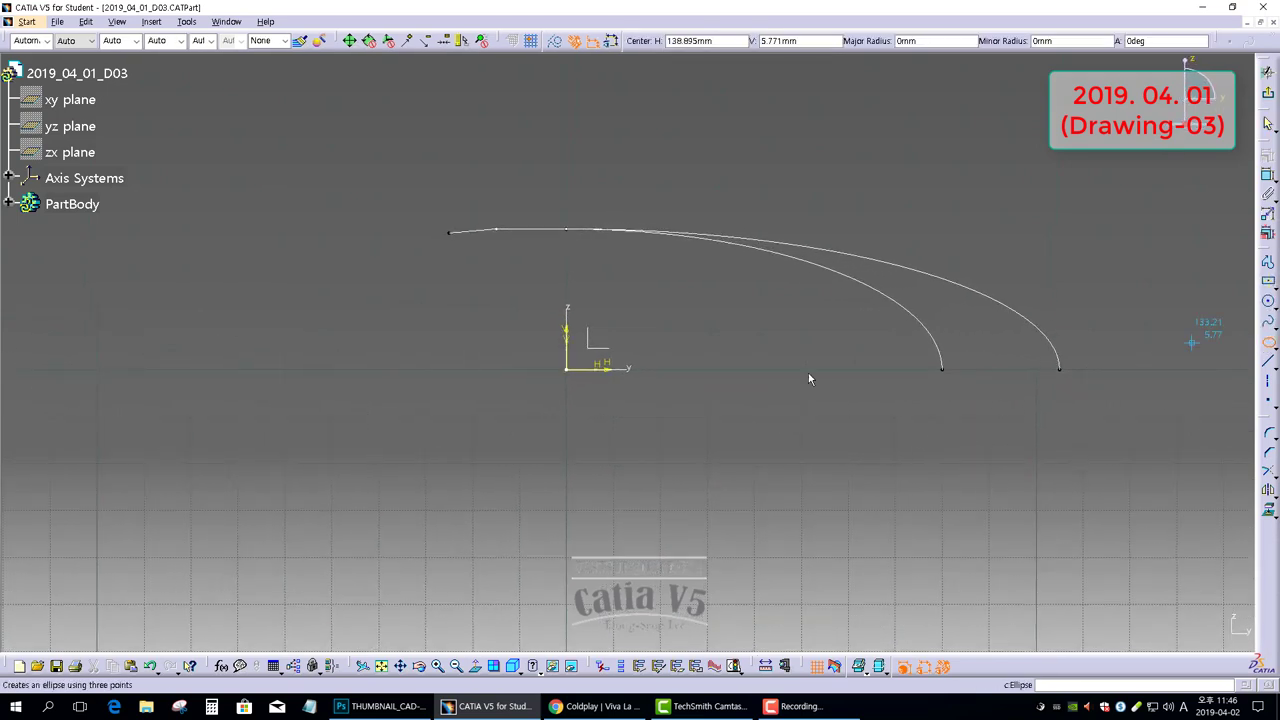
click(568, 369)
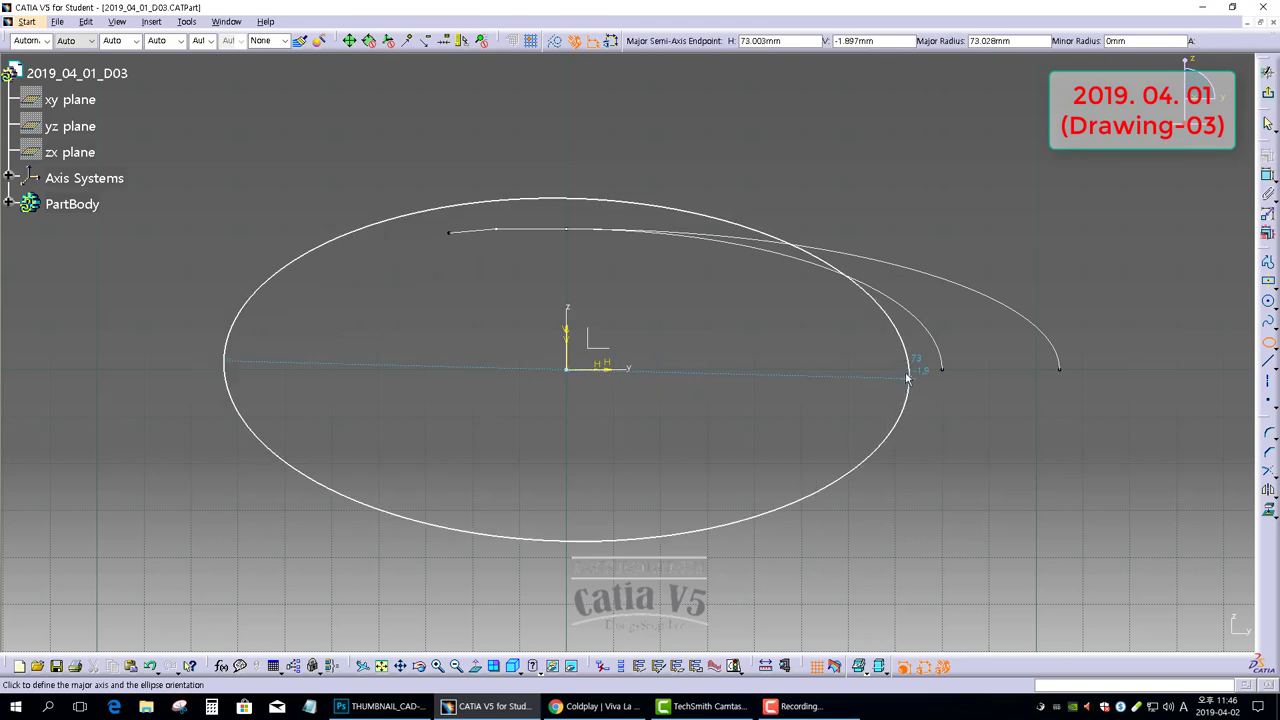
click(896, 365)
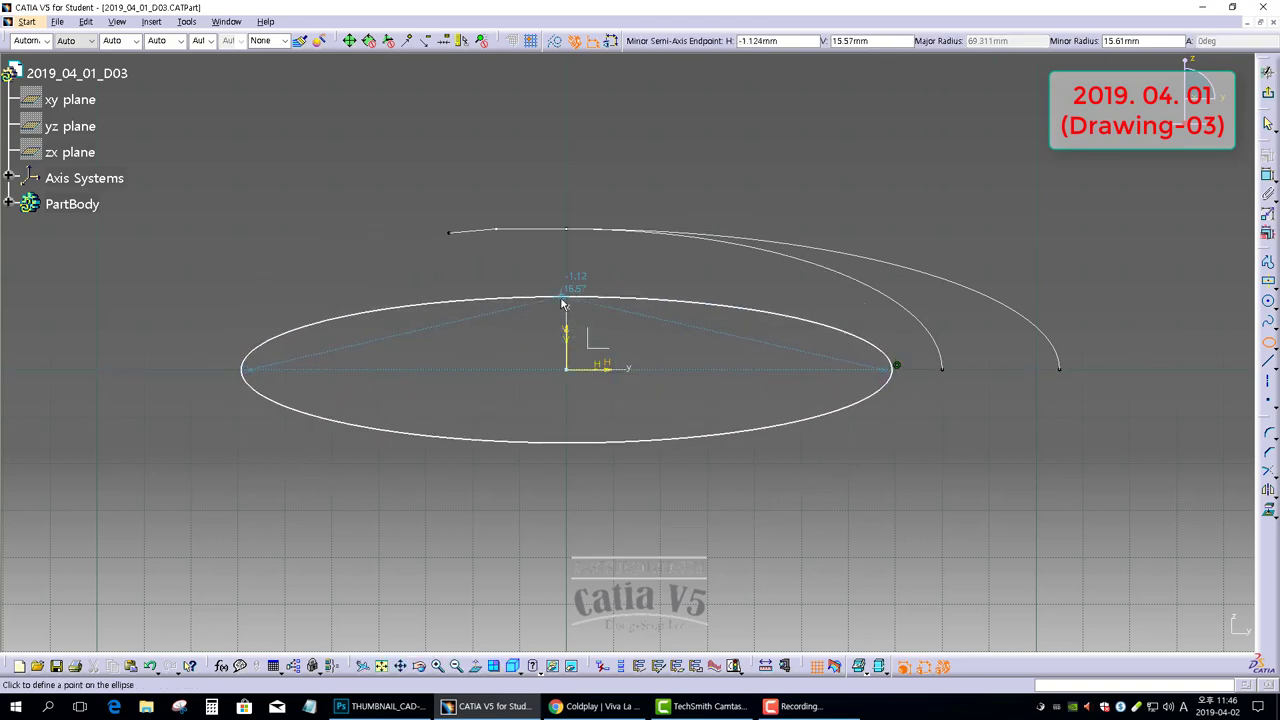
click(566, 302)
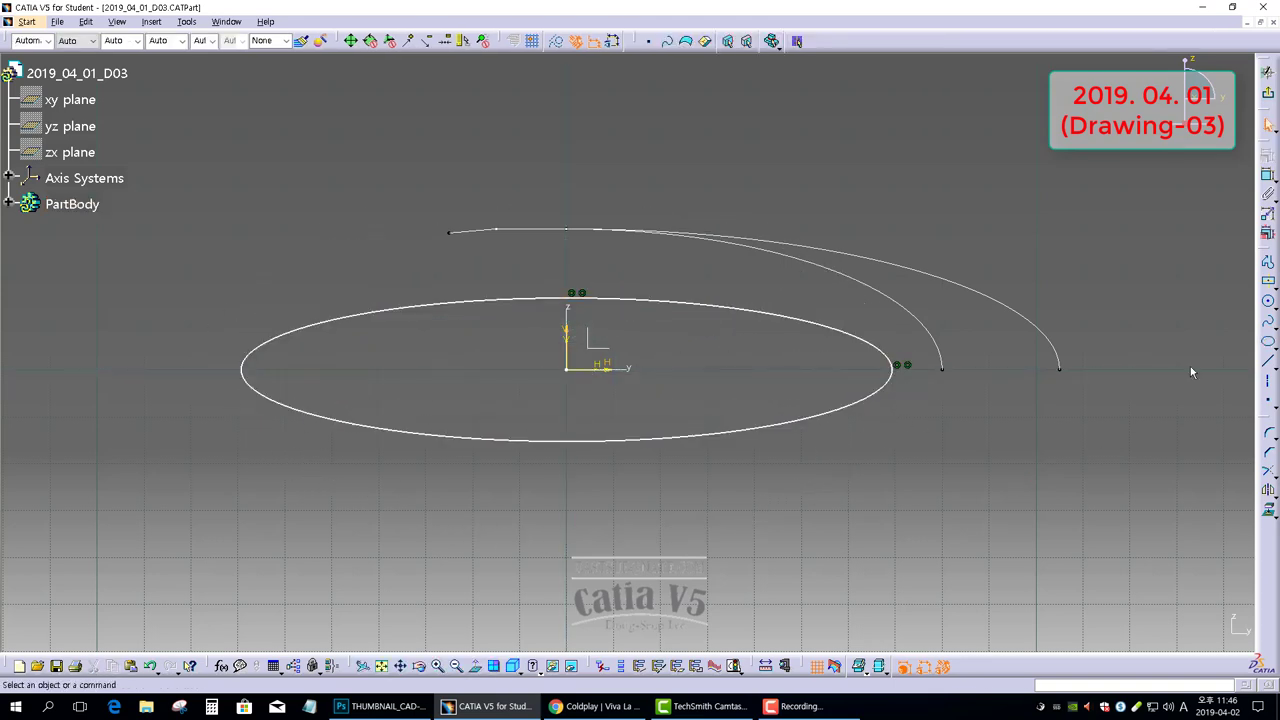
Dimension the ellipse's major axis below it, change the dimension type to Radius, and set it to 60 mm
click(1268, 175)
click(730, 432)
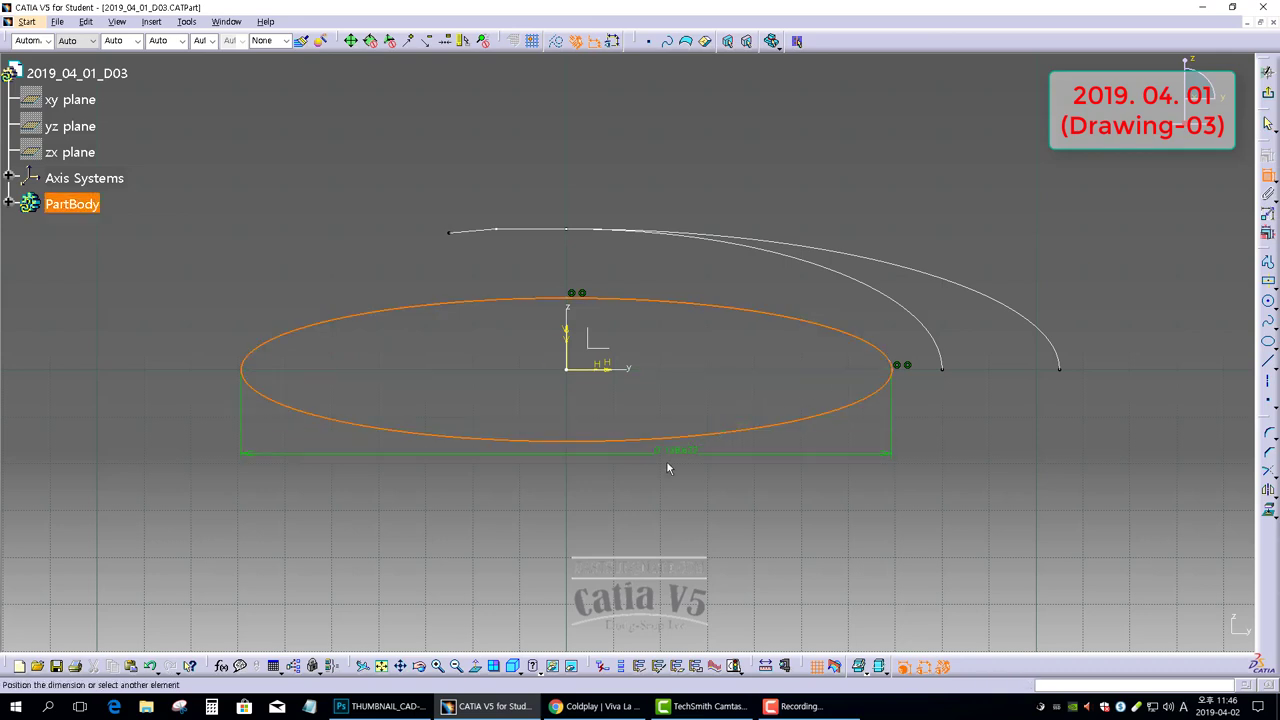
right_click(651, 478)
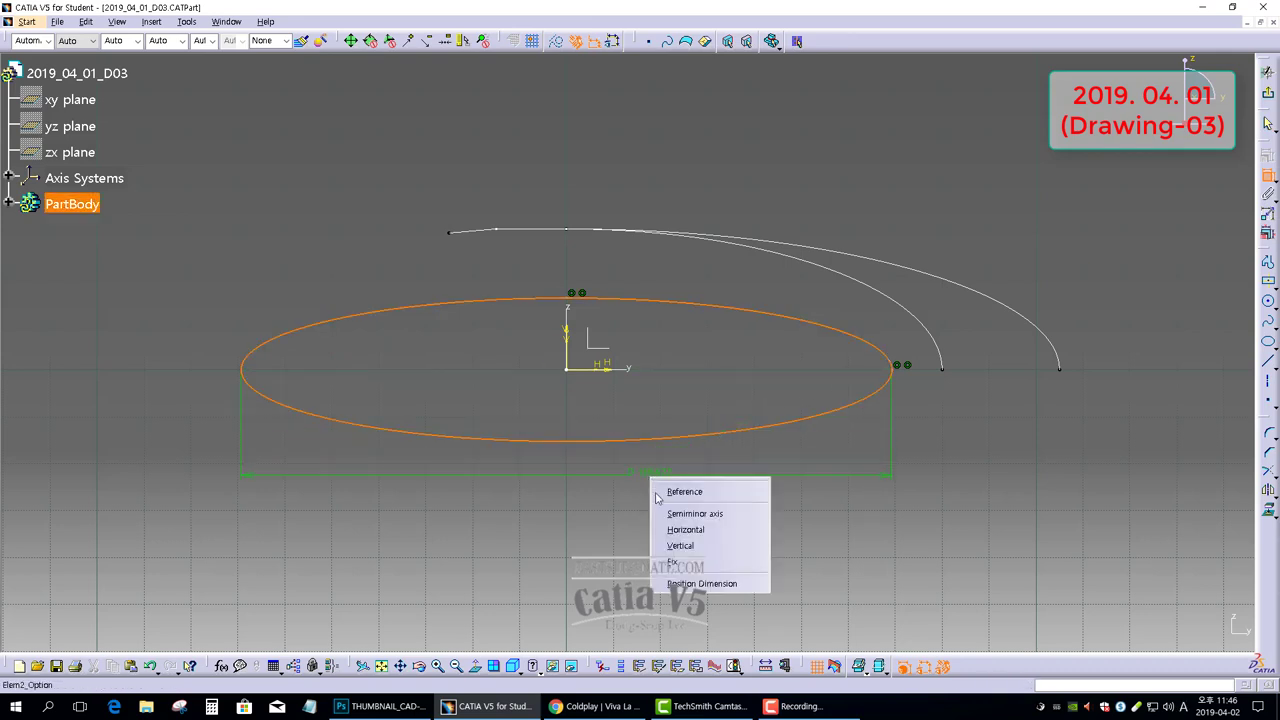
click(604, 518)
click(640, 511)
double_click(635, 503)
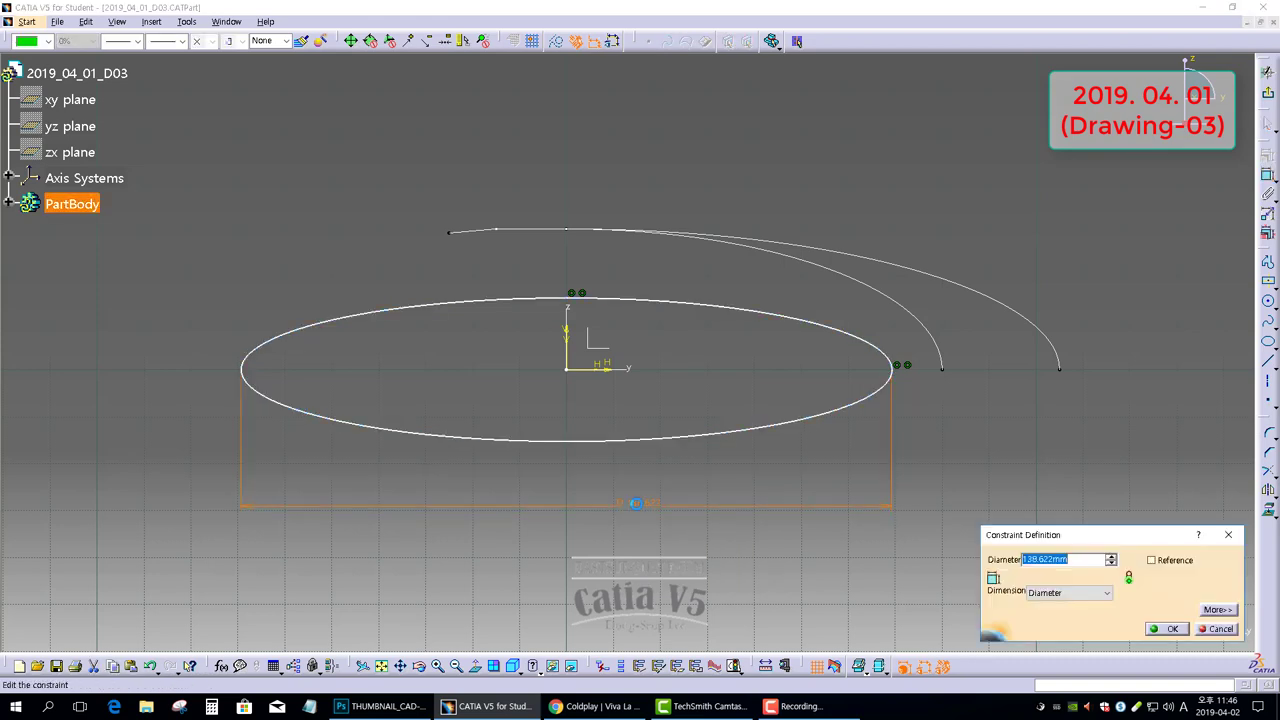
click(1066, 593)
click(1052, 612)
click(1166, 629)
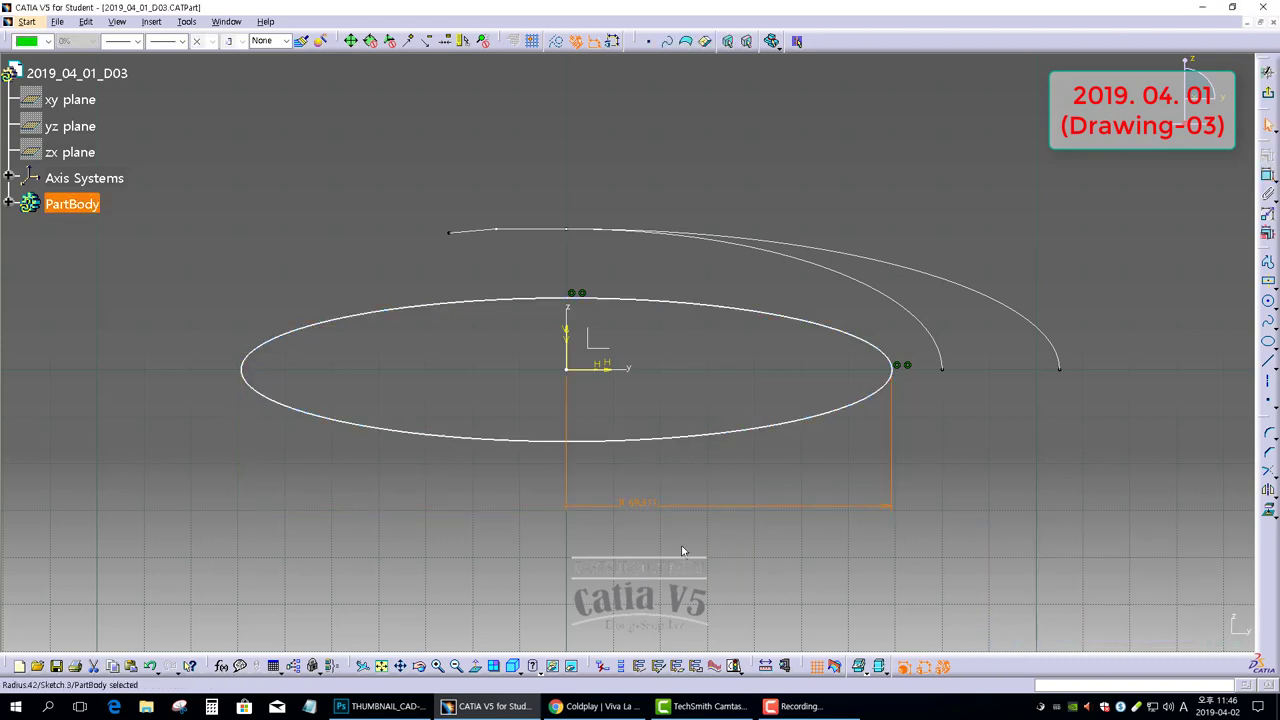
double_click(633, 503)
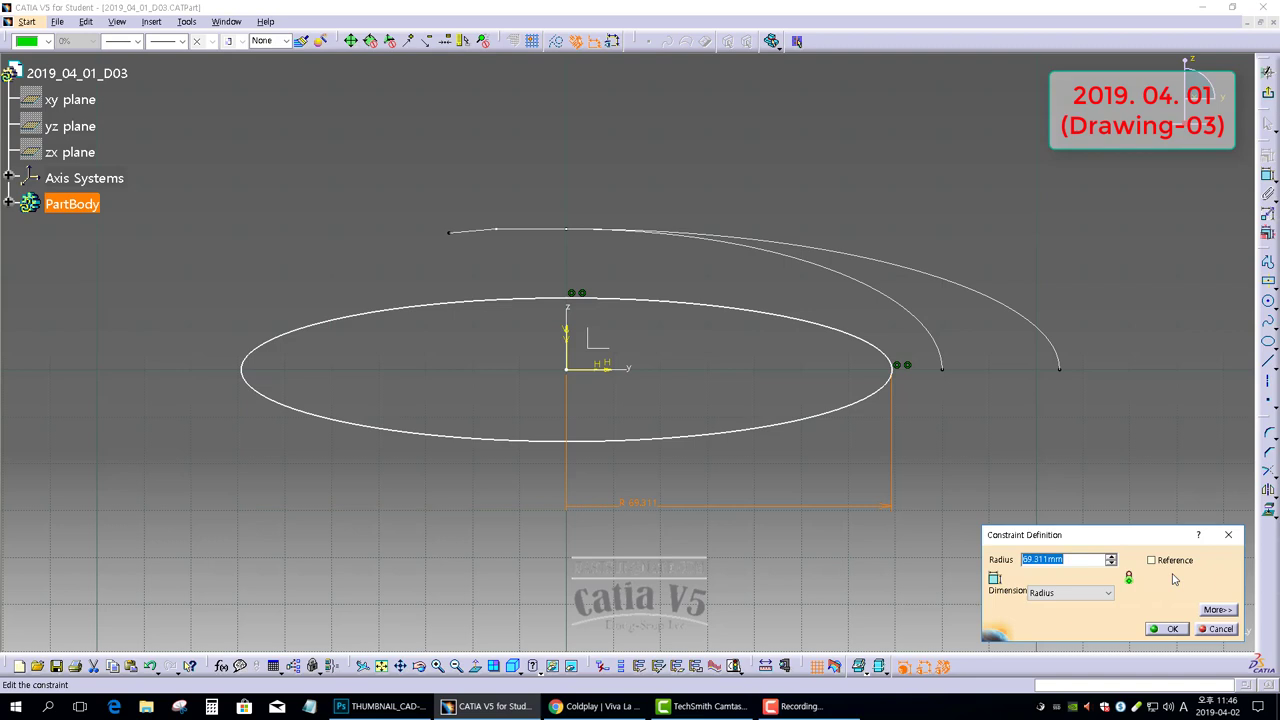
text(60)
key(Return)
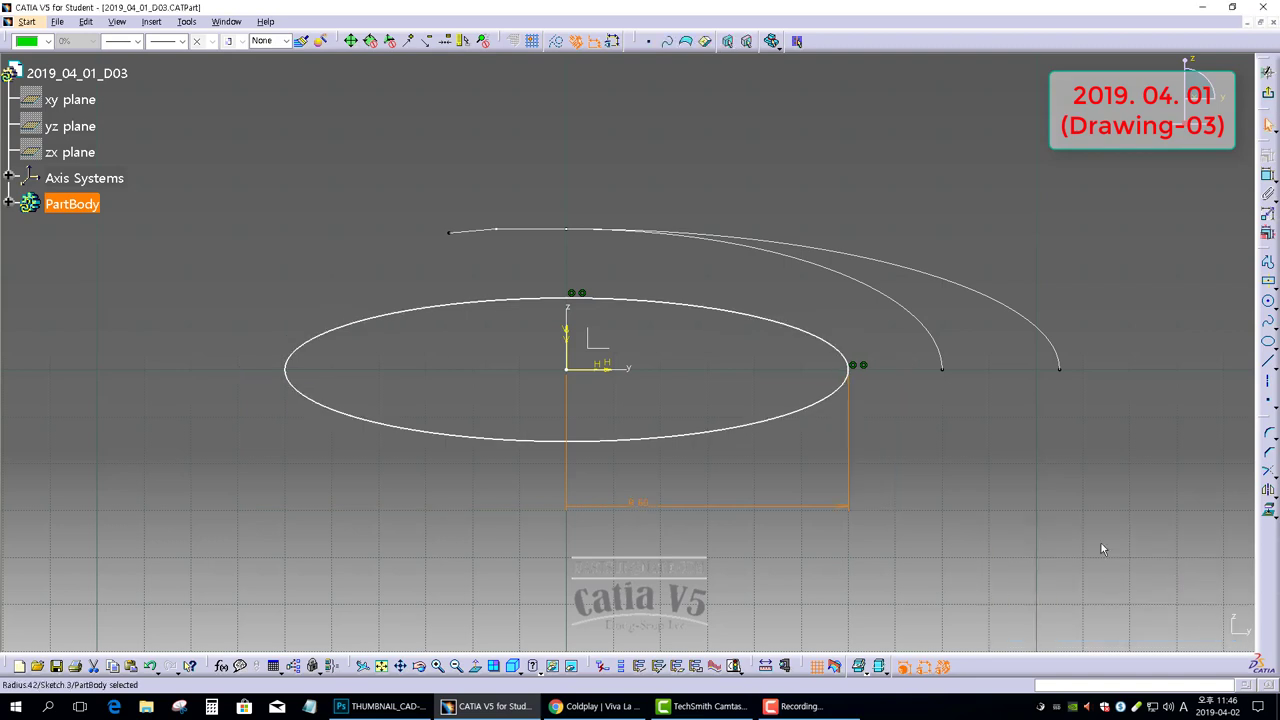
Apply a horizontal constraint to the ellipse
click(743, 314)
right_click(723, 341)
click(762, 388)
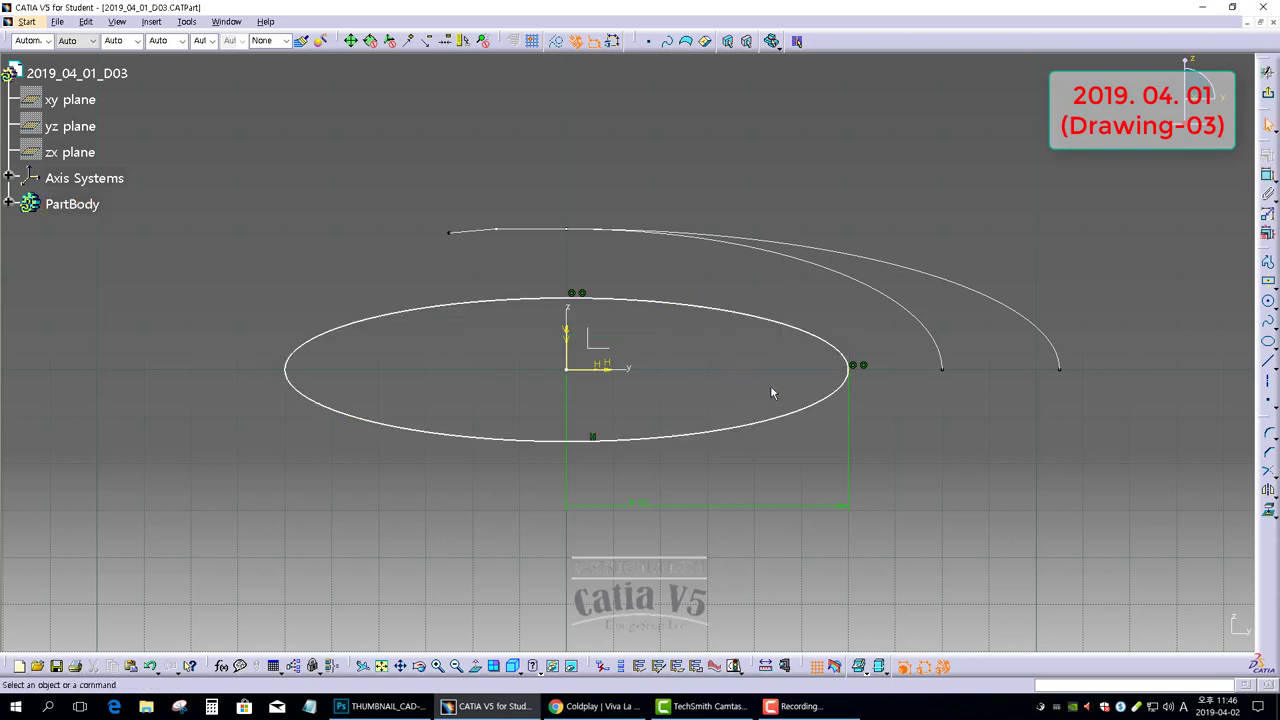
Add a semiminor-axis dimension beside the ellipse and set its diameter to 30 mm
click(1267, 175)
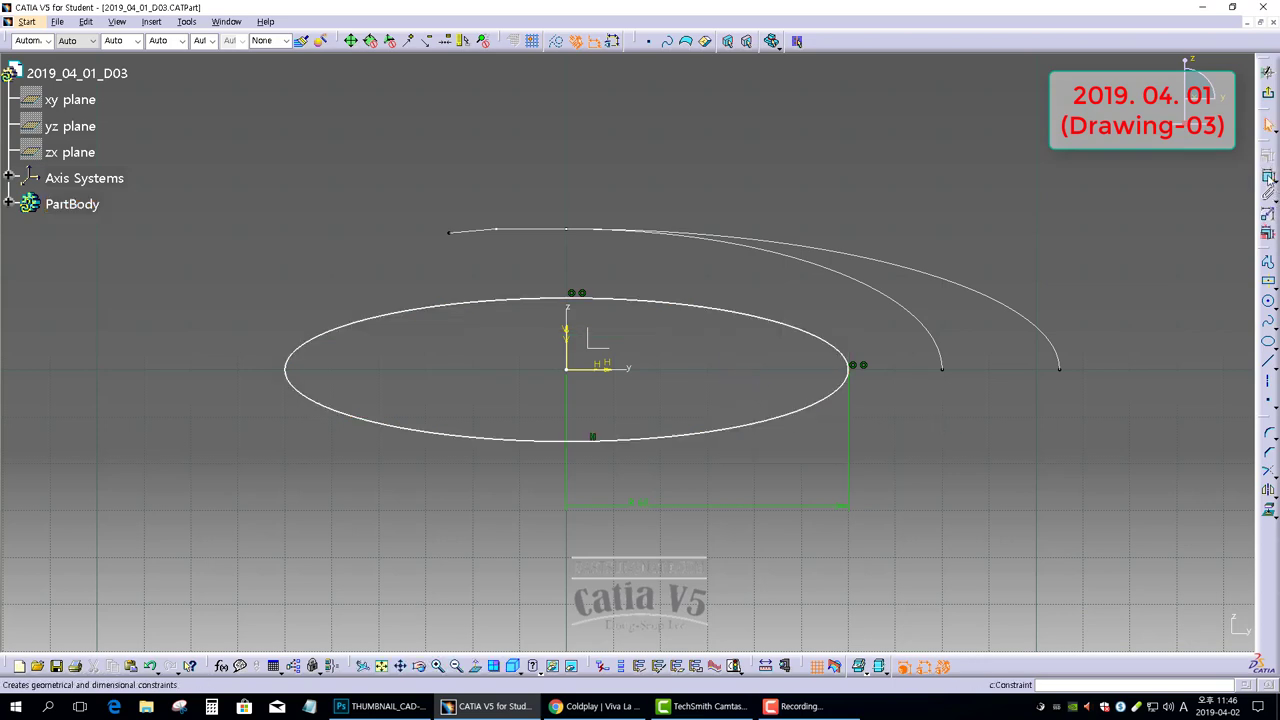
click(692, 313)
right_click(516, 362)
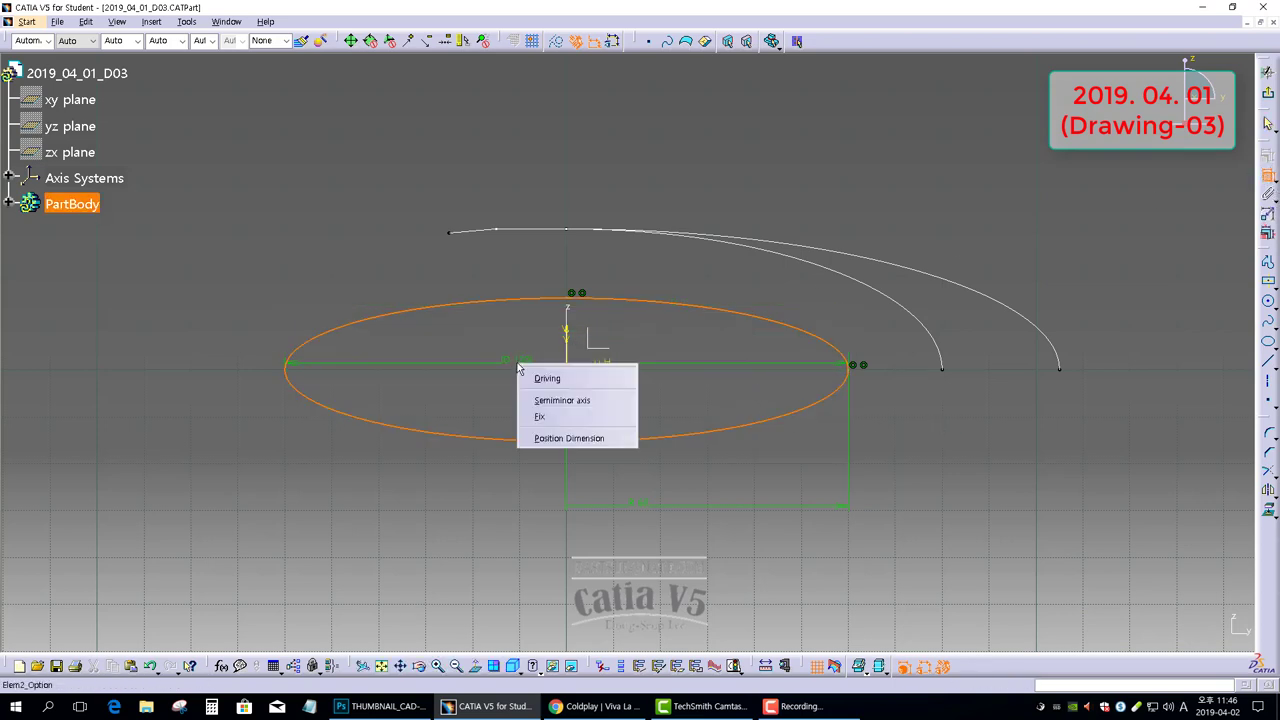
click(545, 400)
double_click(240, 374)
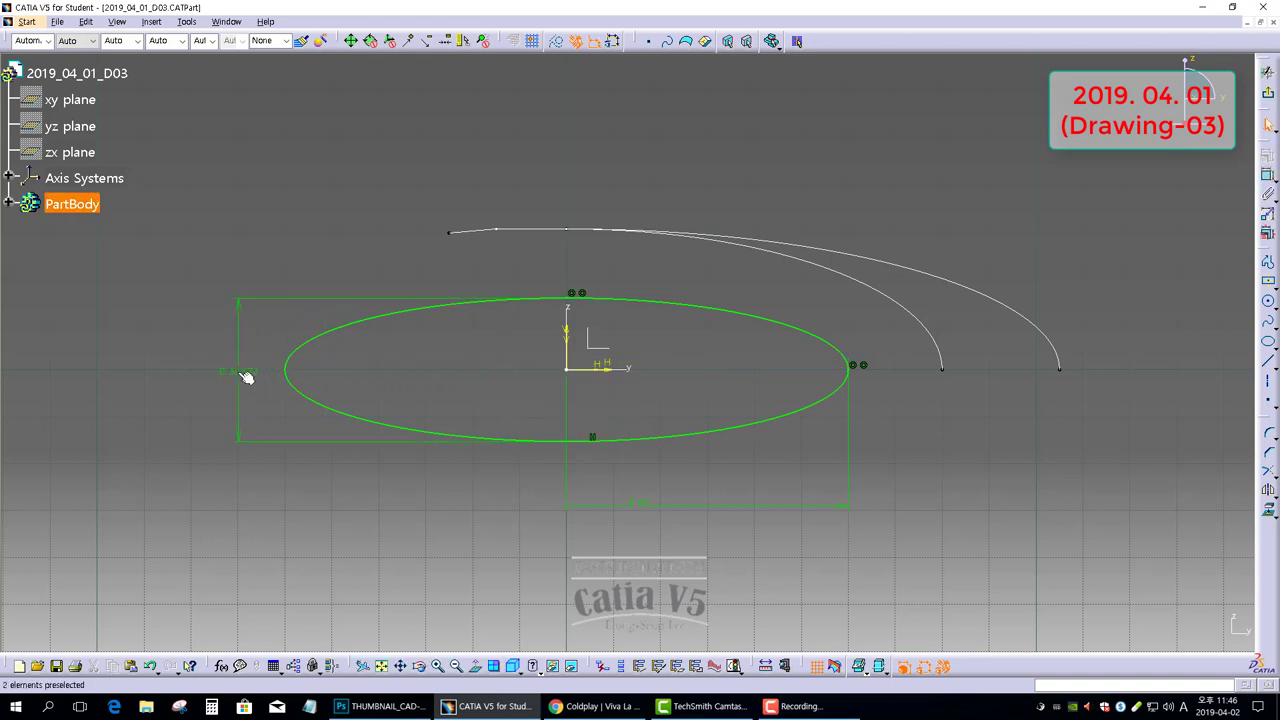
text(30)
key(Return)
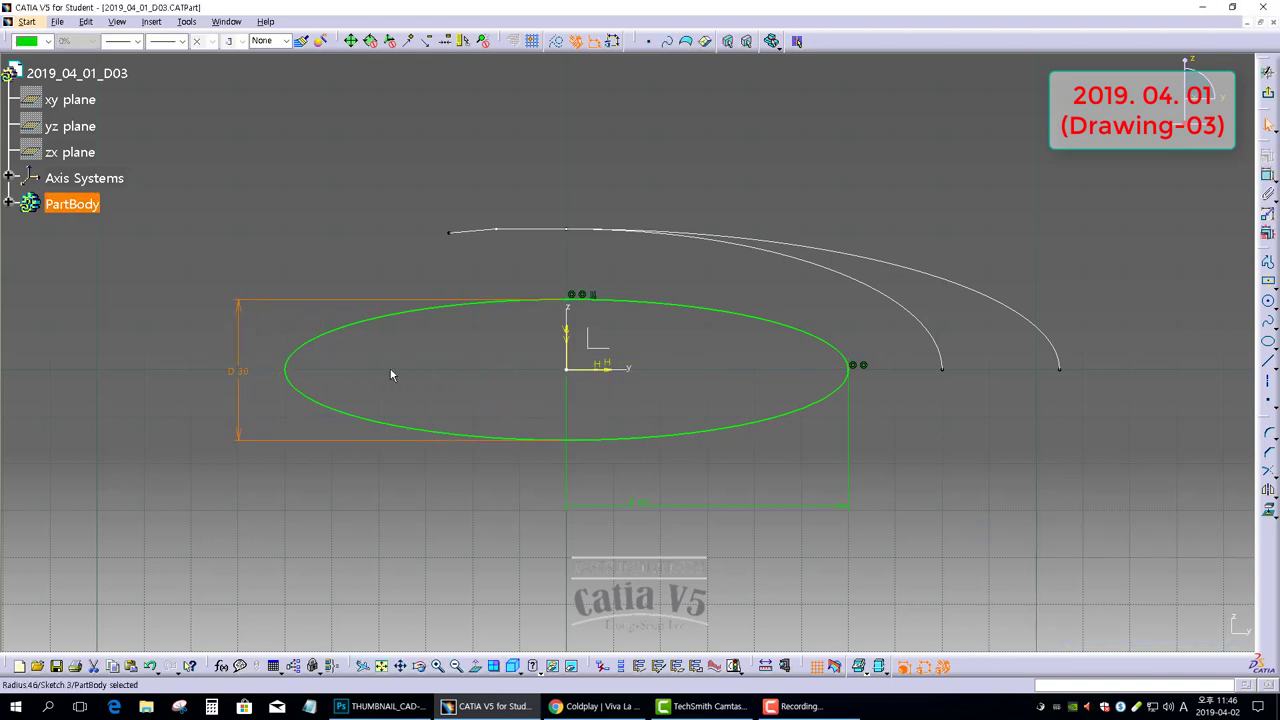
click(1267, 260)
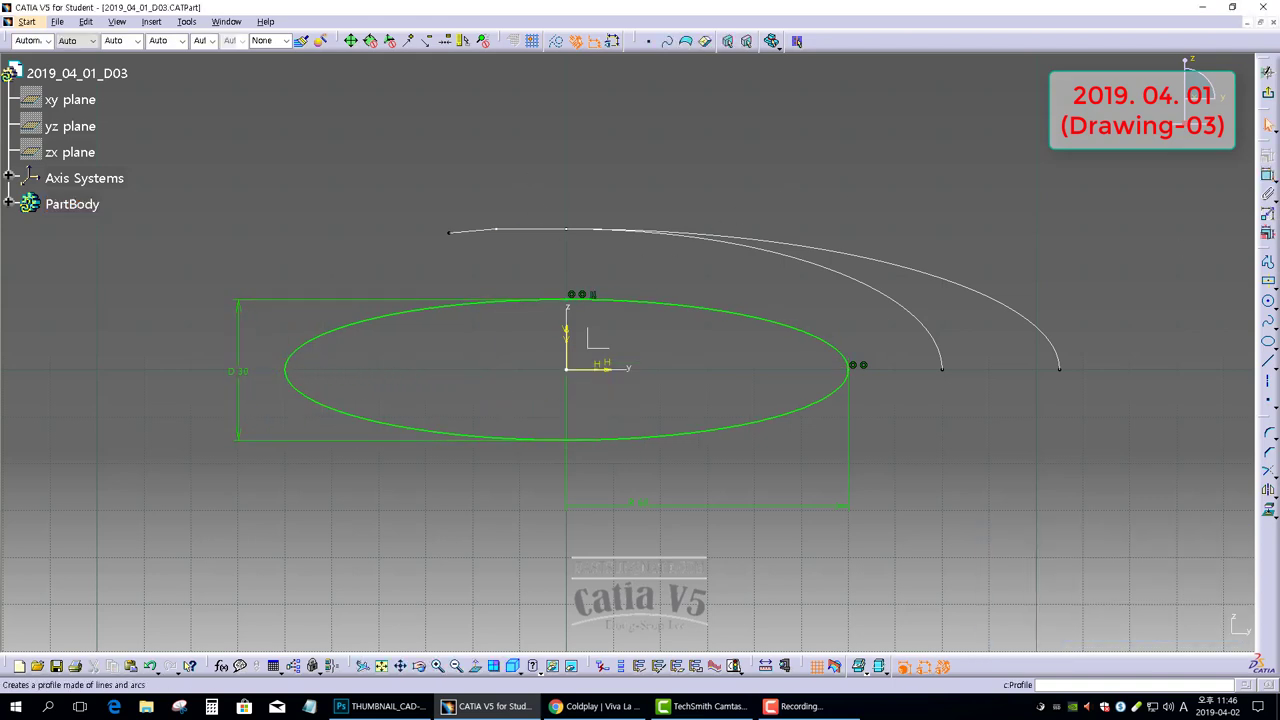
click(1267, 341)
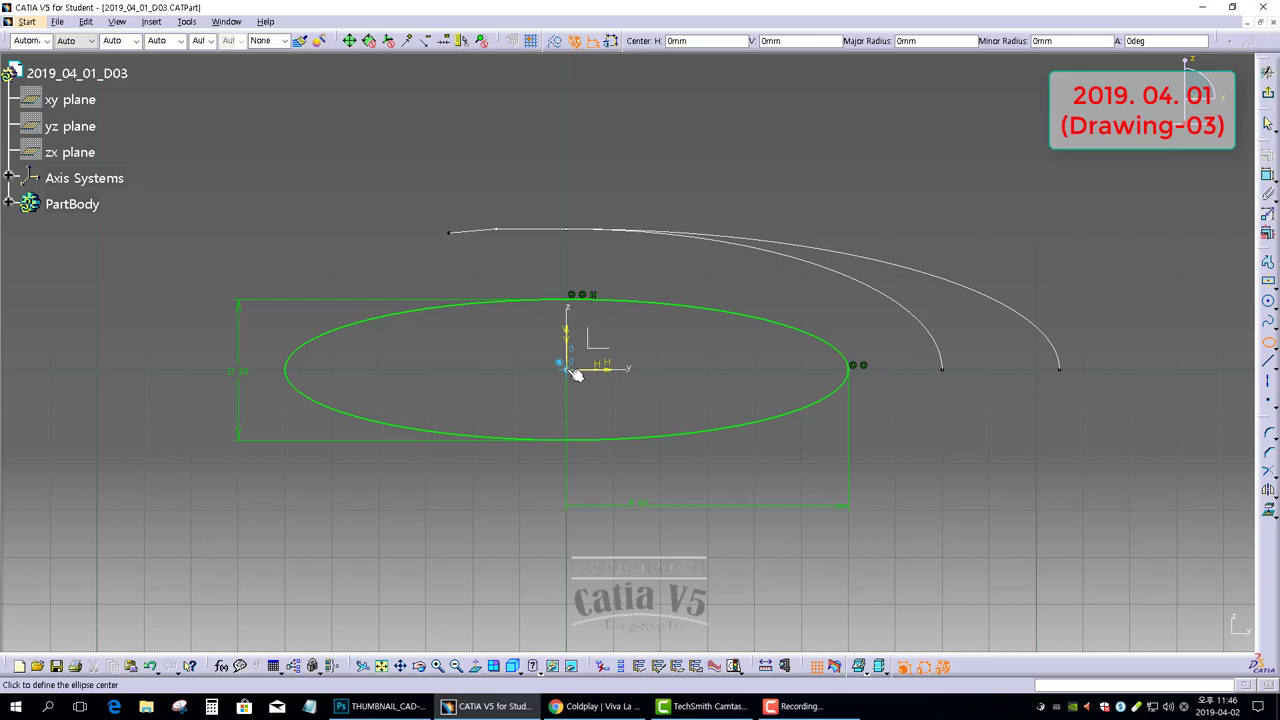
click(1267, 341)
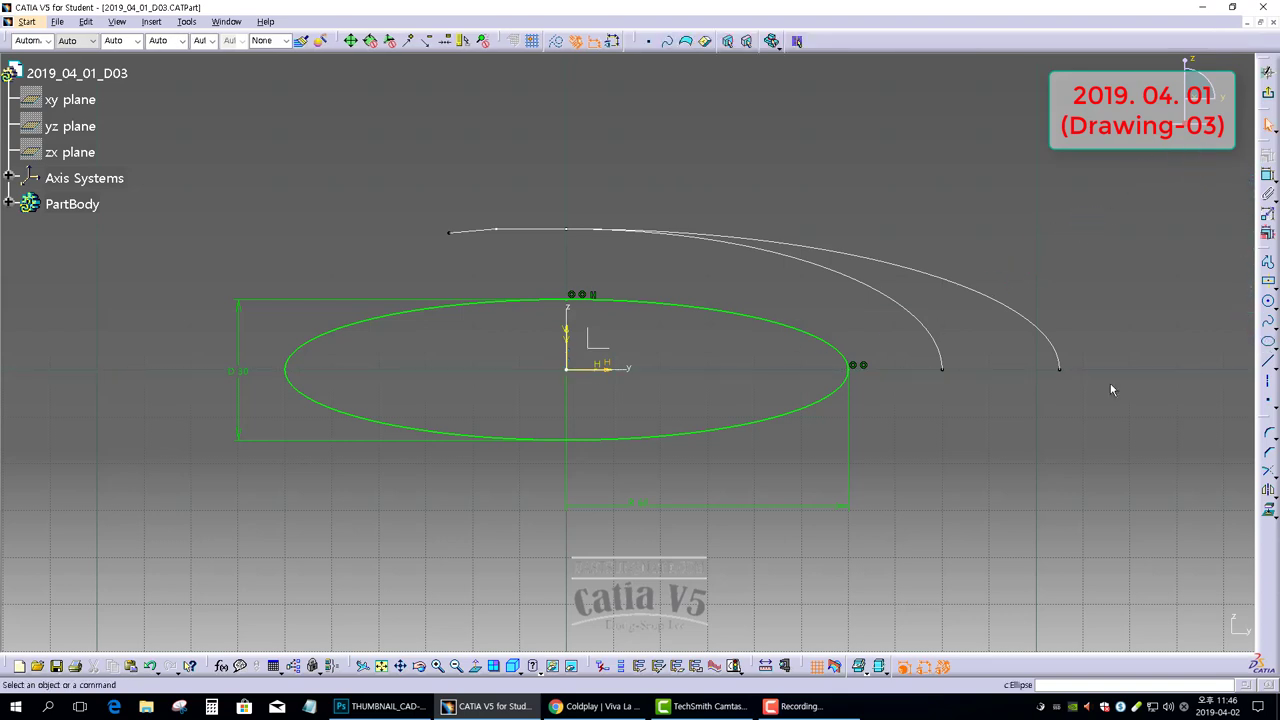
Draw a vertical line about 30 mm long through the origin, from the ellipse's top point to its bottom point
click(1267, 361)
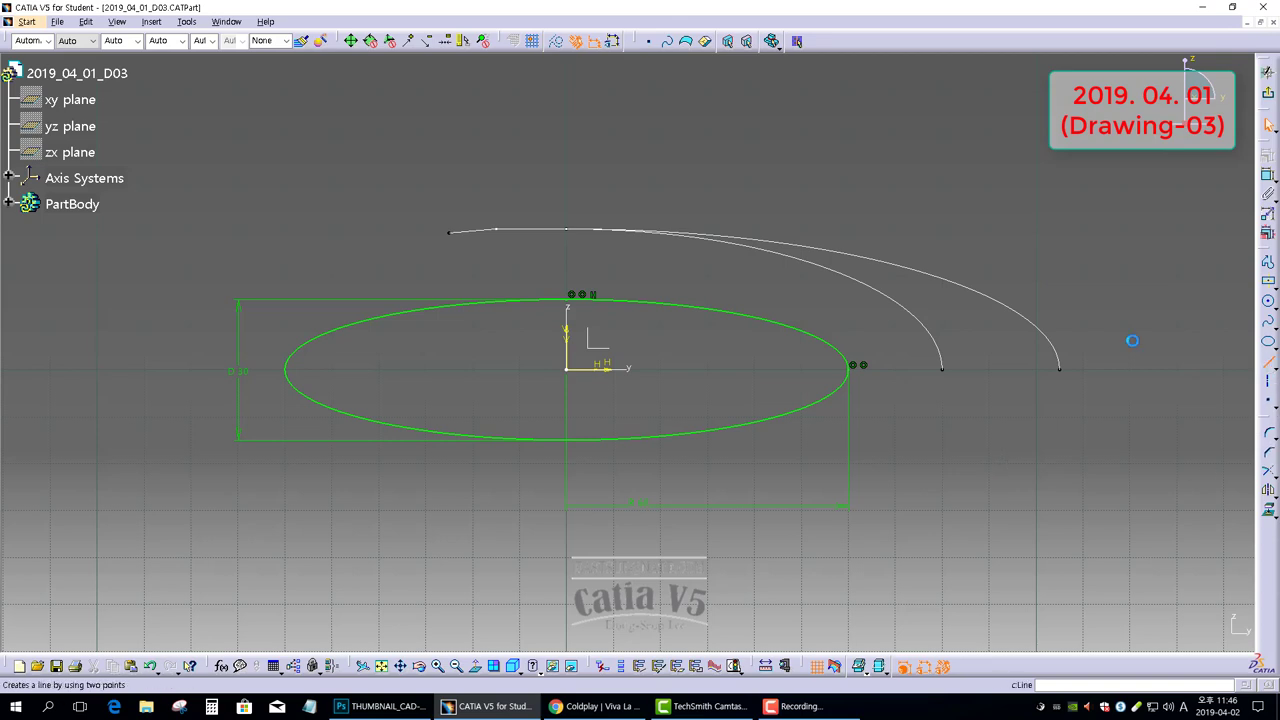
click(572, 299)
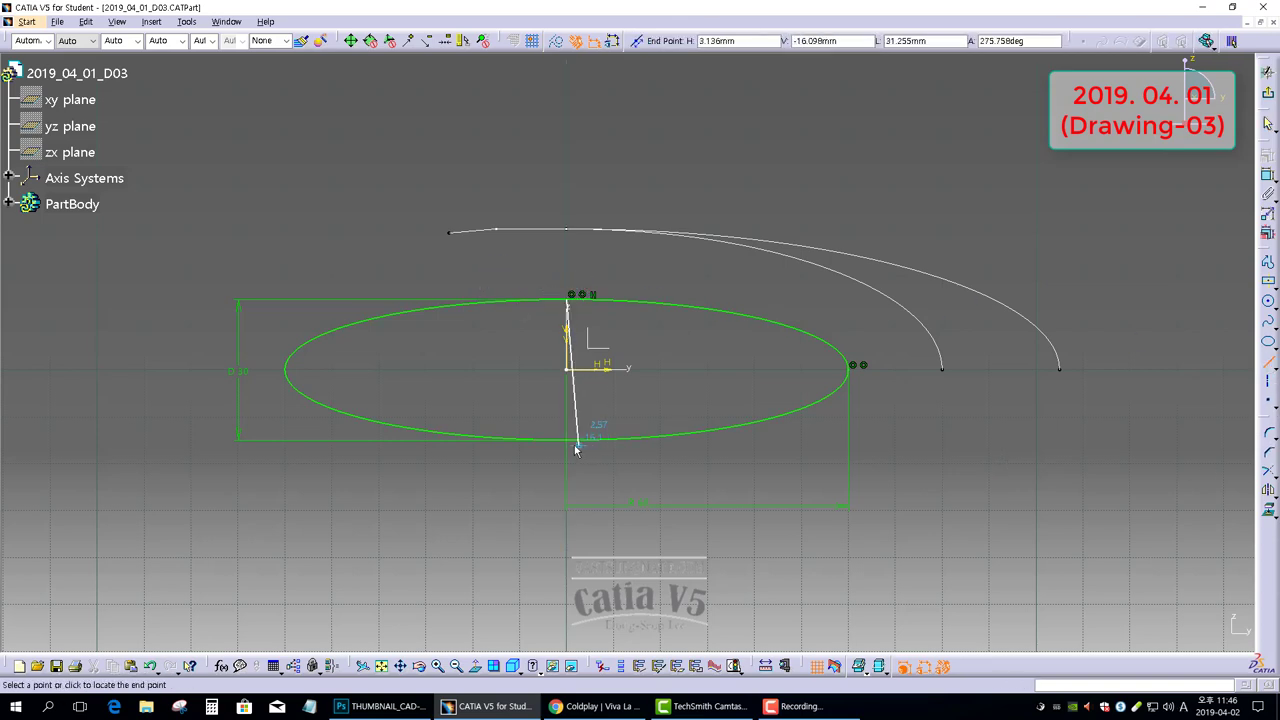
click(572, 444)
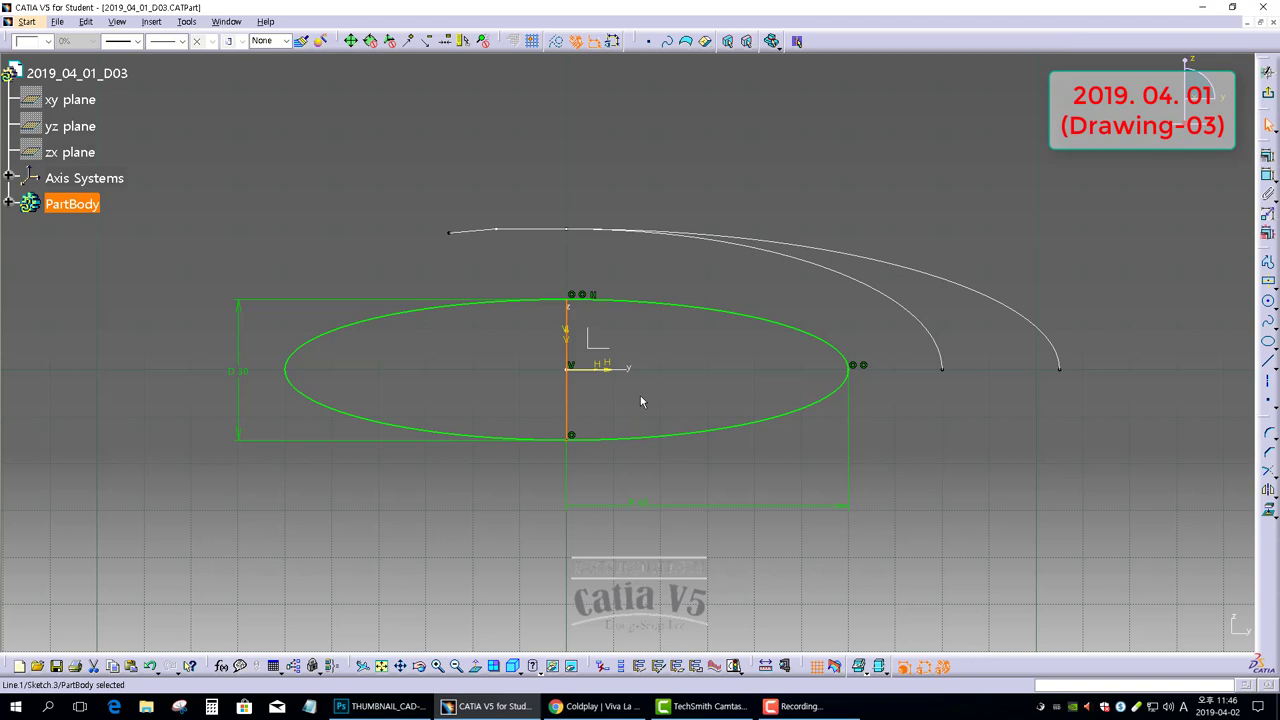
click(570, 388)
click(533, 57)
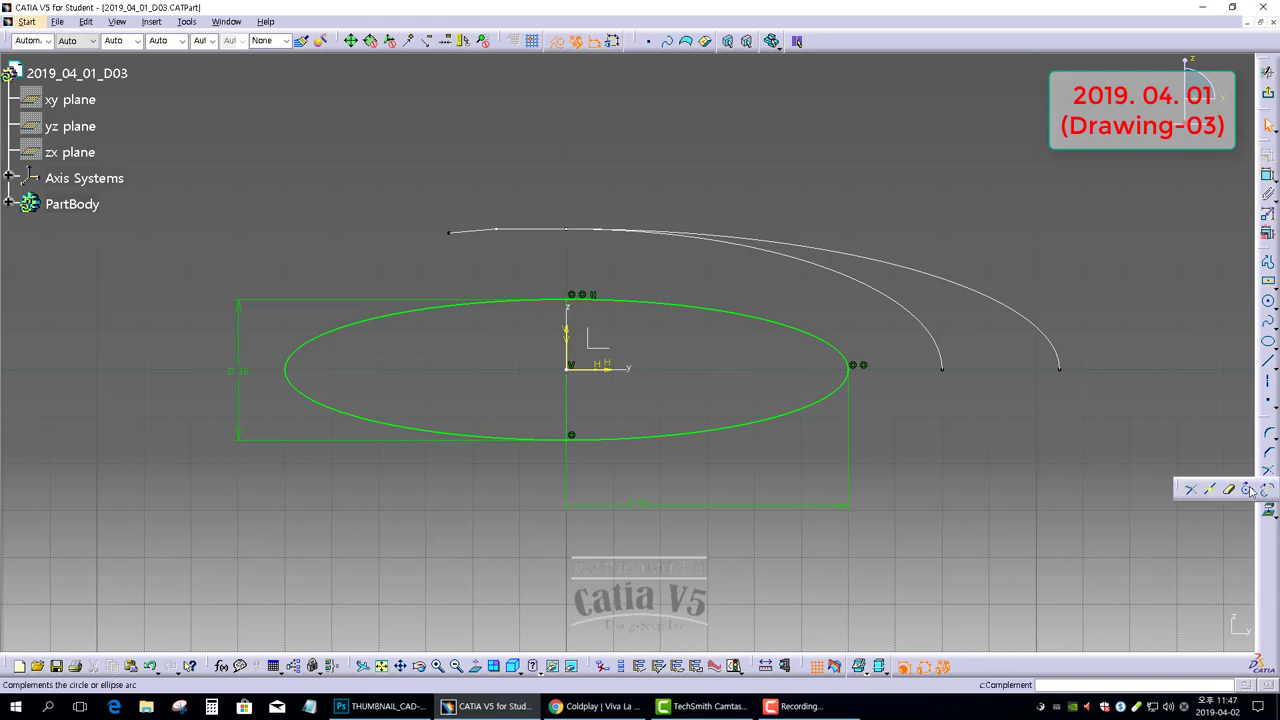
Break the ellipse at the vertical line, convert its left half to construction geometry, and leave the sketch
click(1268, 472)
click(451, 310)
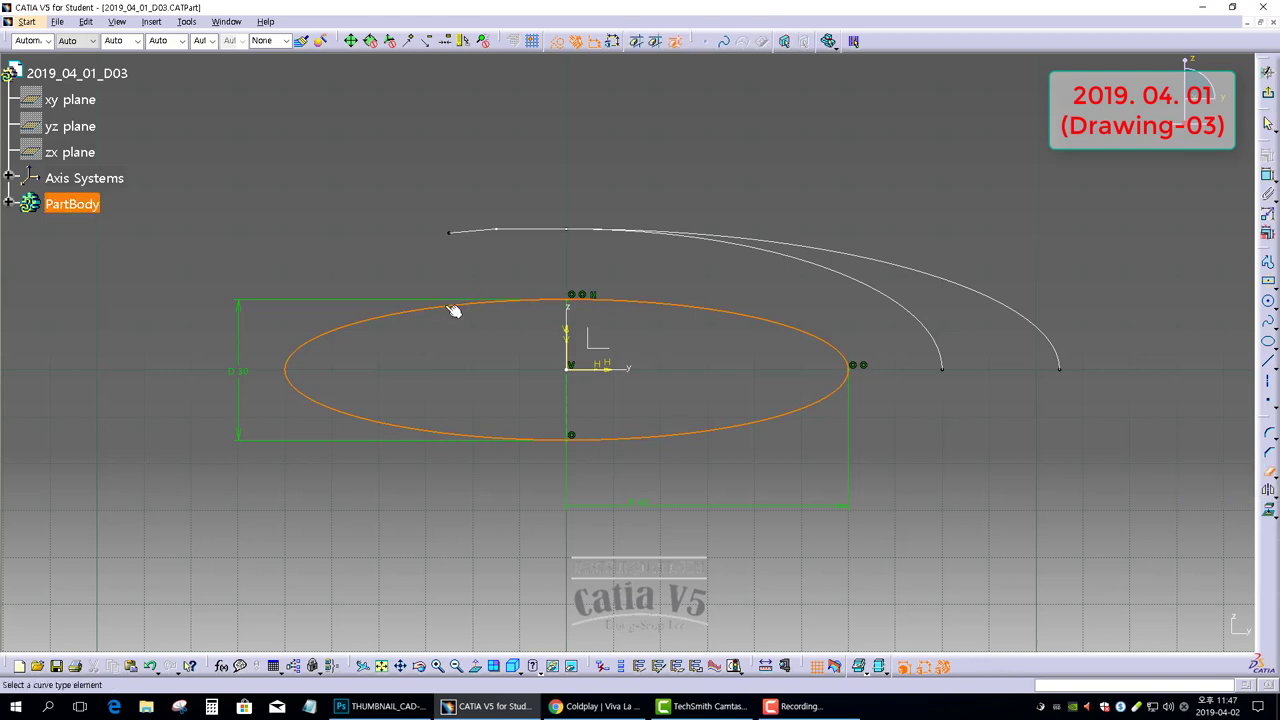
click(445, 321)
click(441, 310)
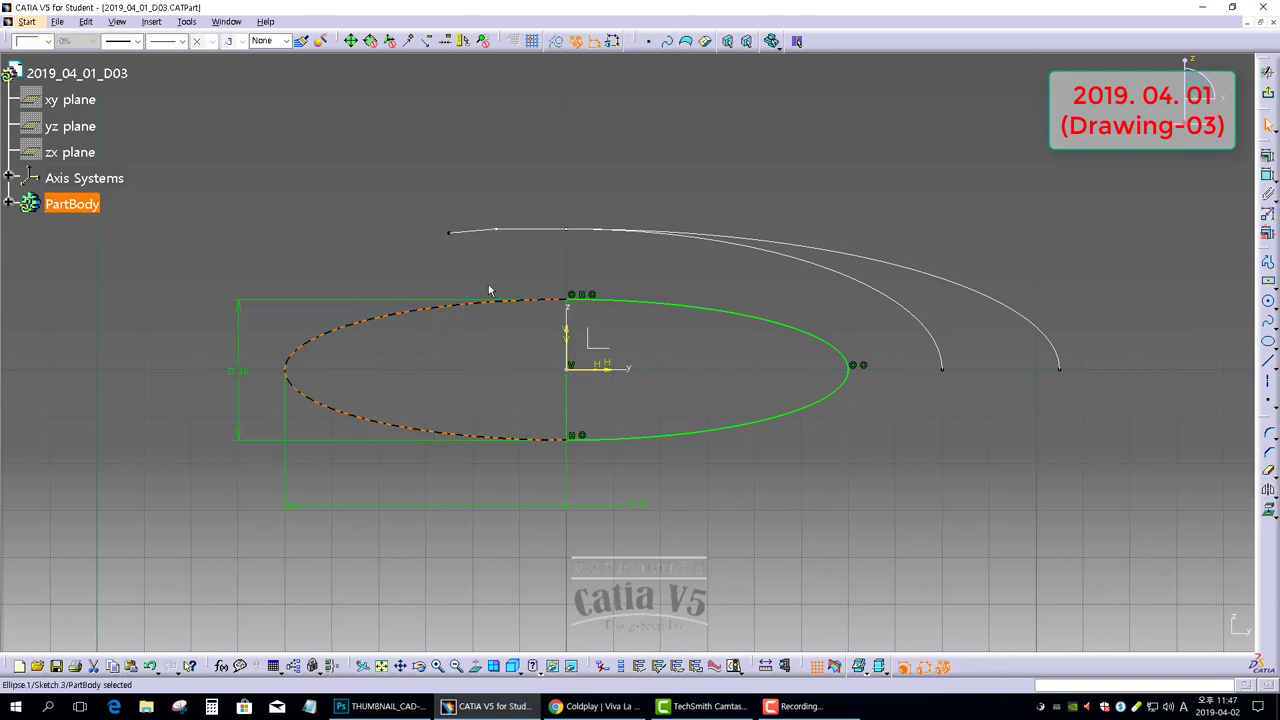
click(576, 40)
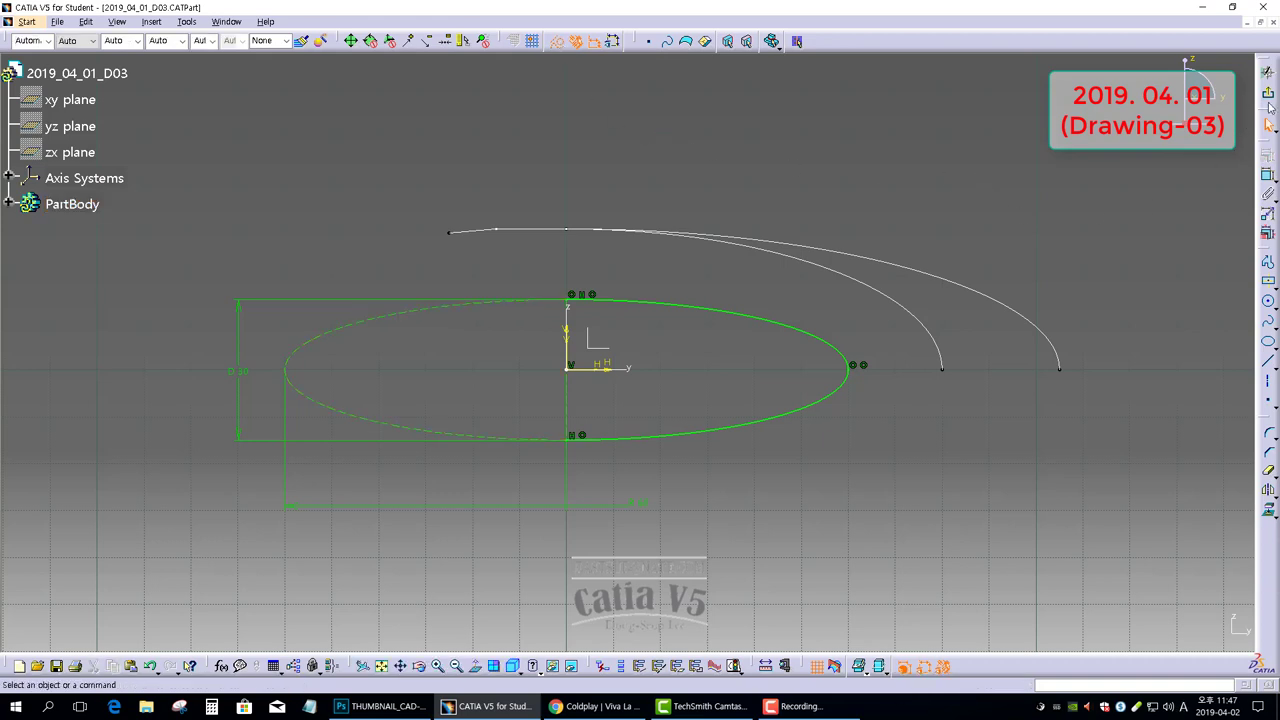
click(1267, 73)
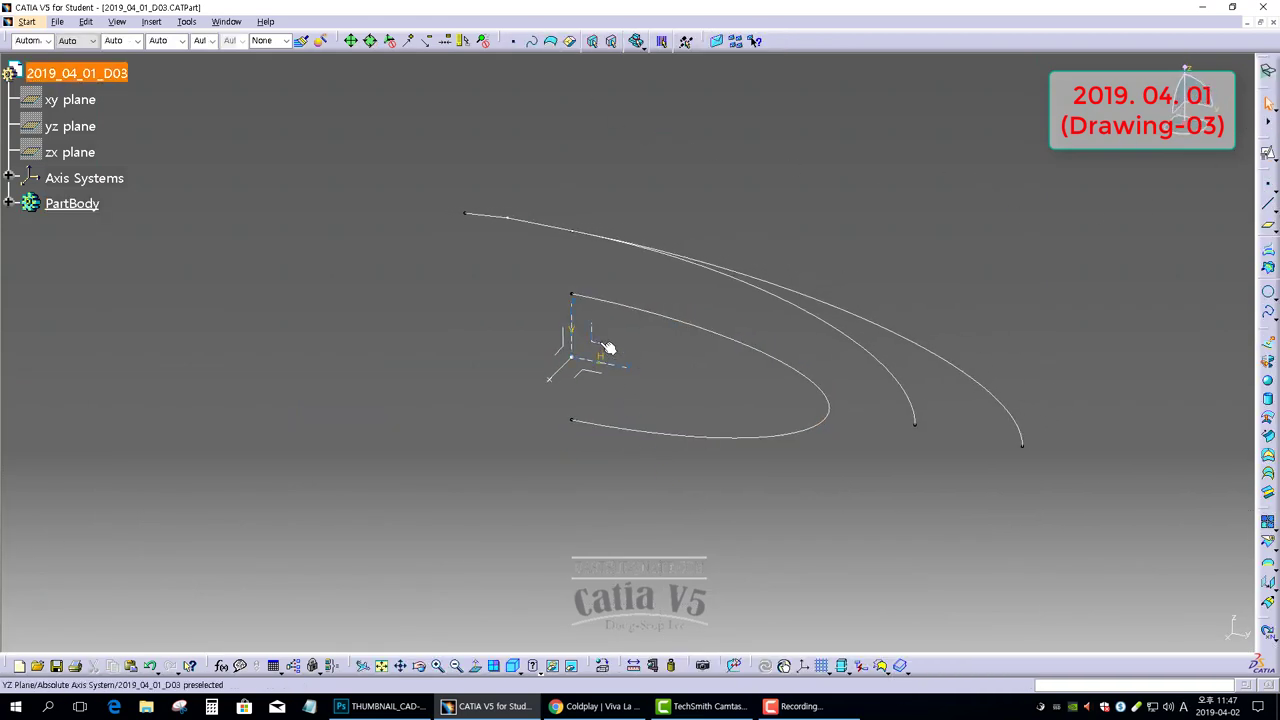
Start a positioned sketch on the yz plane and draw an origin-centred horizontal ellipse with a major radius of about 50.6 mm
click(1267, 152)
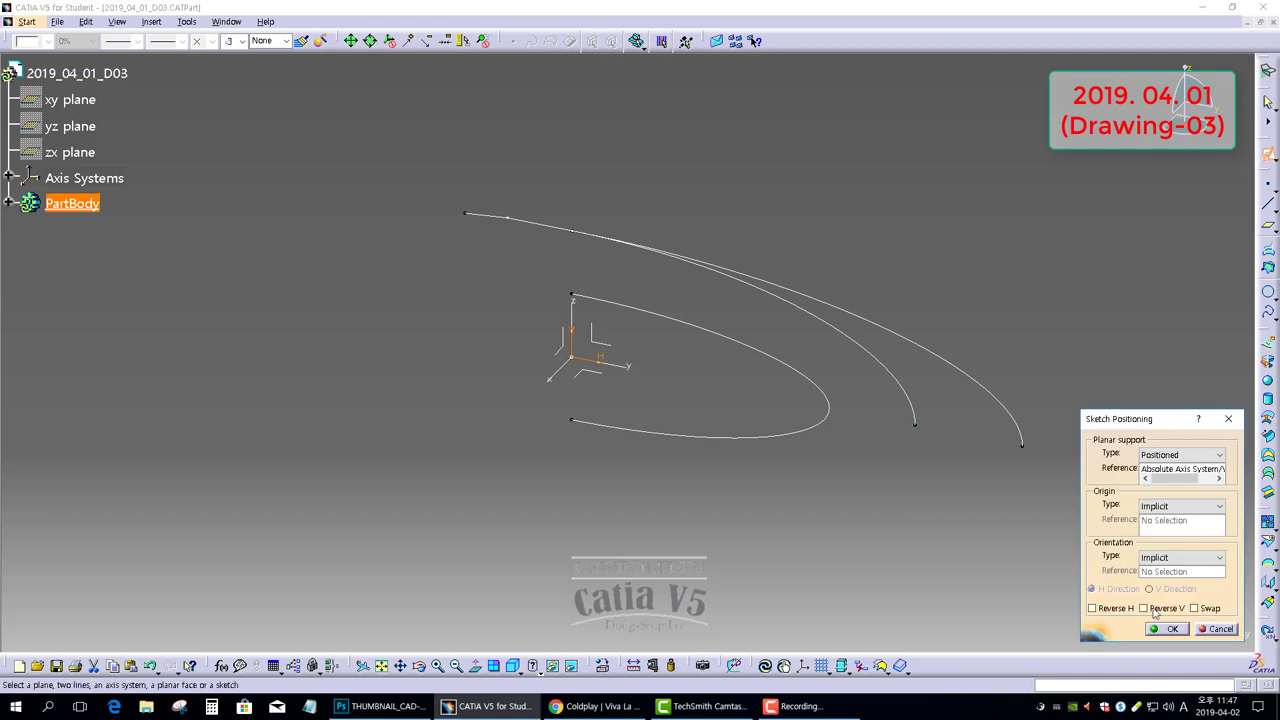
click(1167, 626)
click(1268, 340)
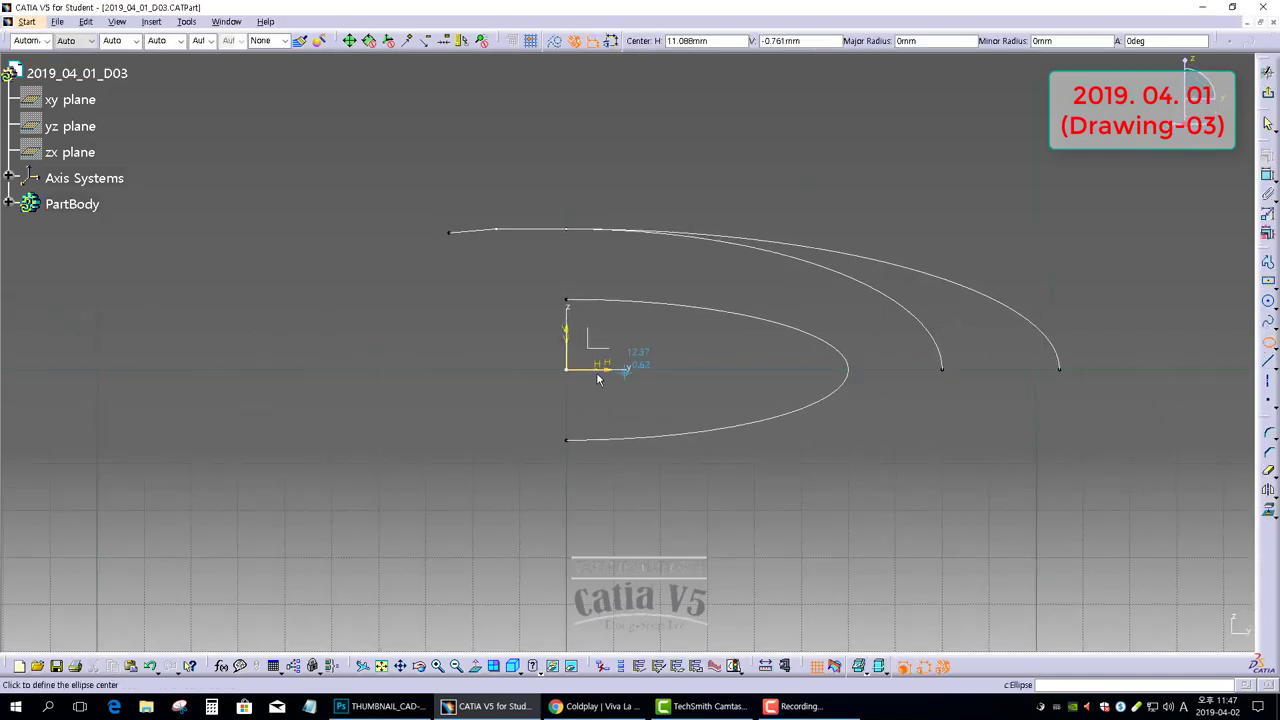
click(568, 369)
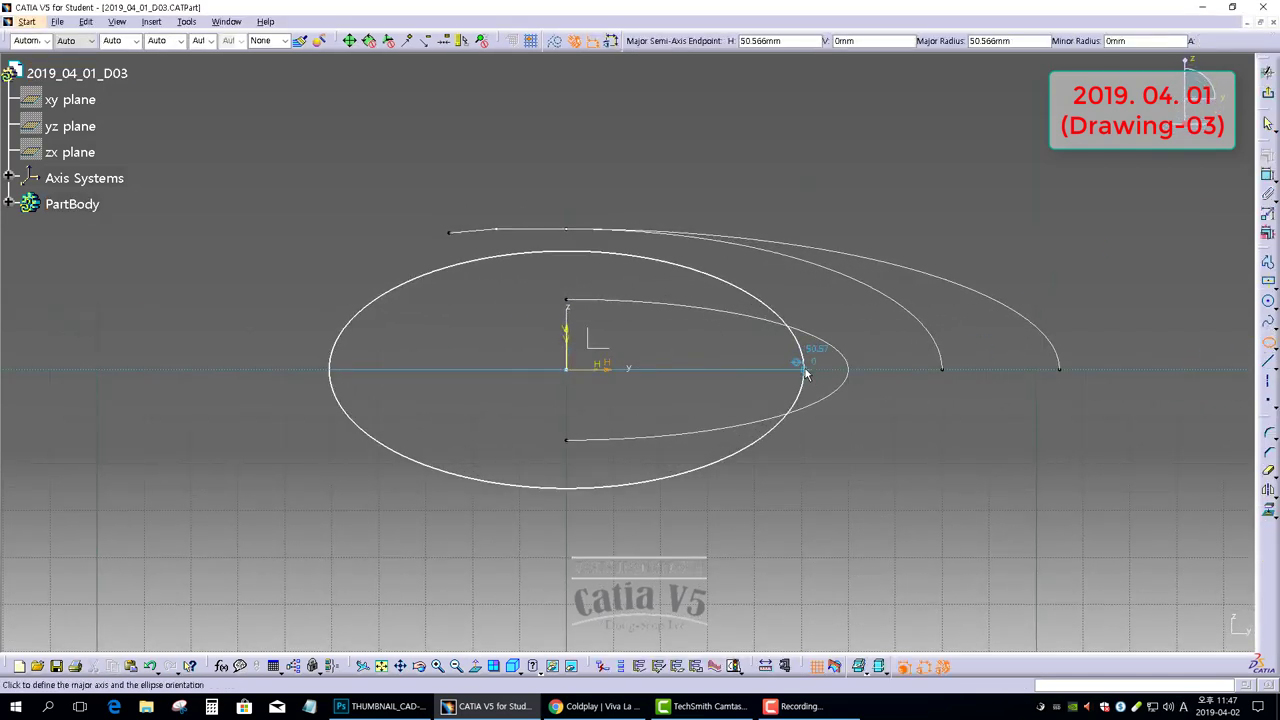
click(808, 366)
click(571, 316)
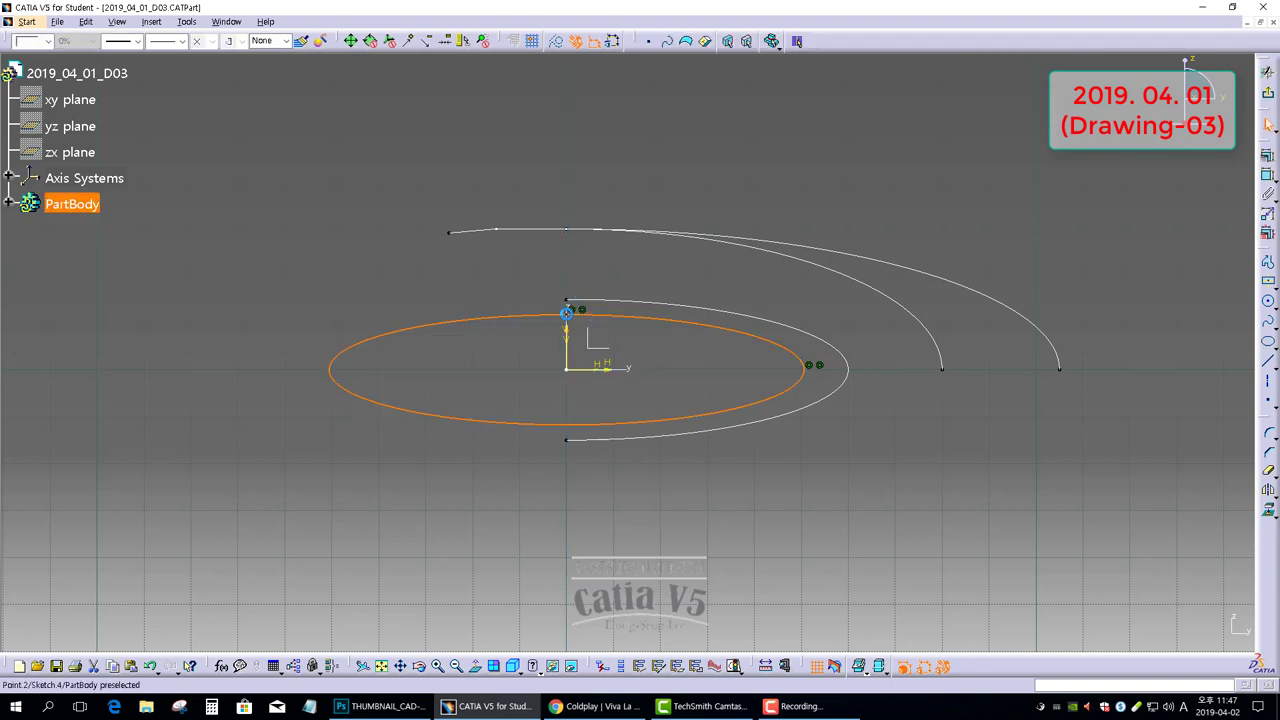
Make the new ellipse's top point coincident with the upper endpoint of the previous half-ellipse
click(1268, 176)
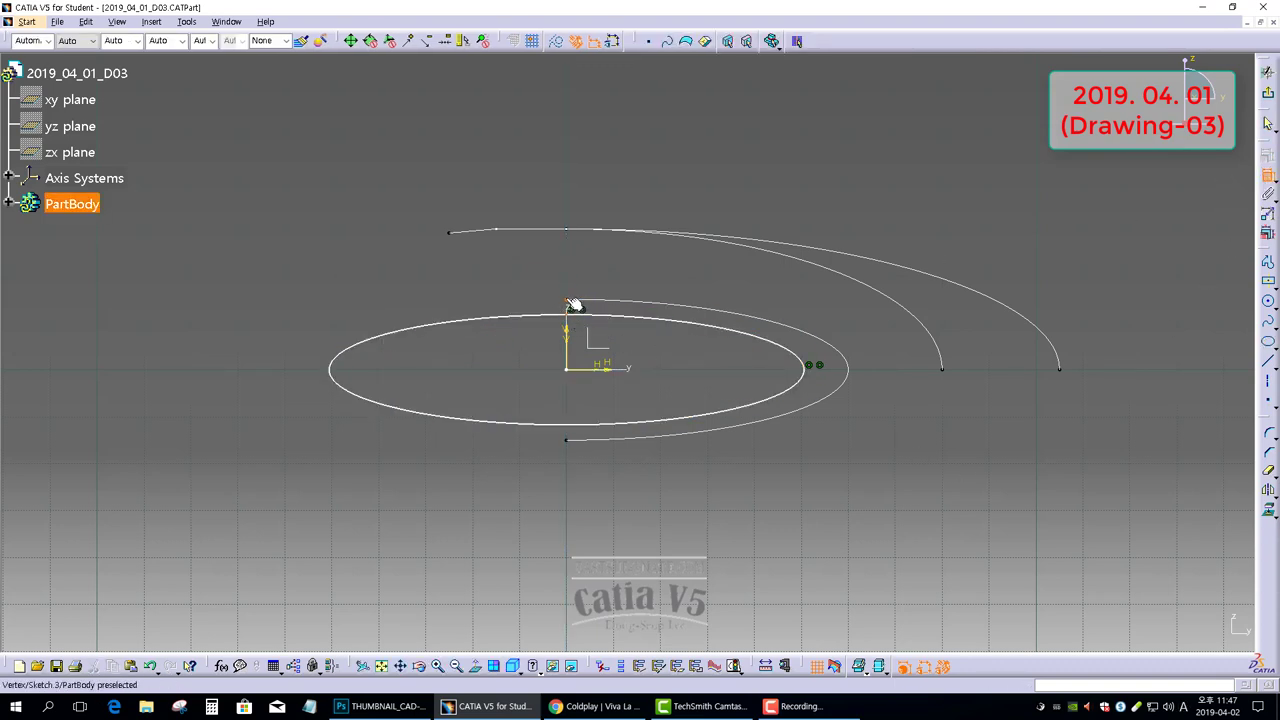
right_click(573, 304)
click(630, 366)
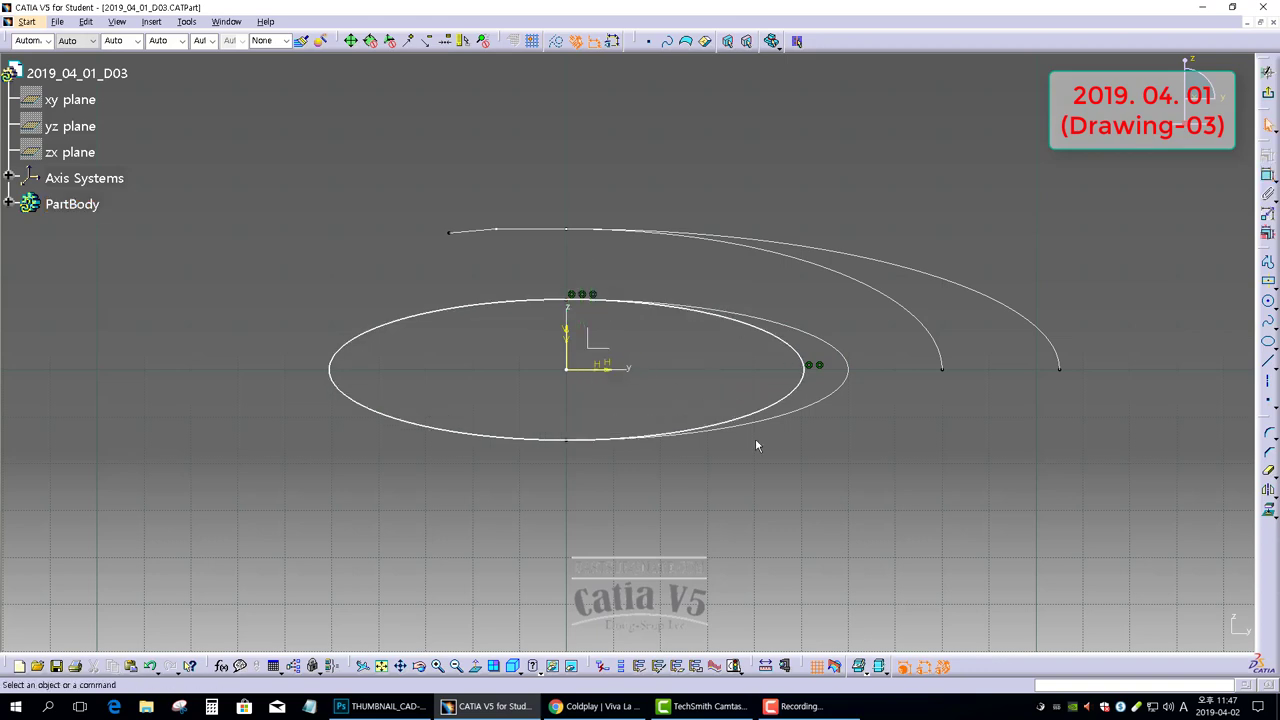
Dimension the new ellipse's major axis below it and change the dimension type to Radius
click(1268, 176)
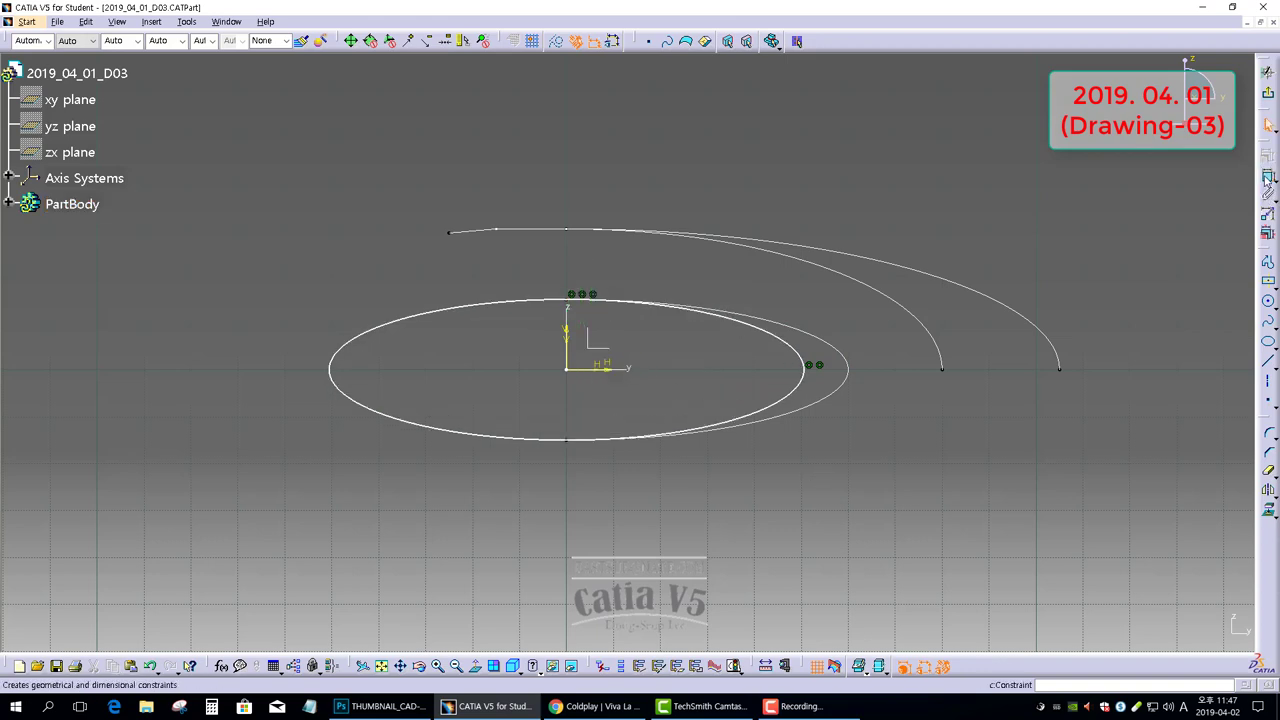
click(766, 334)
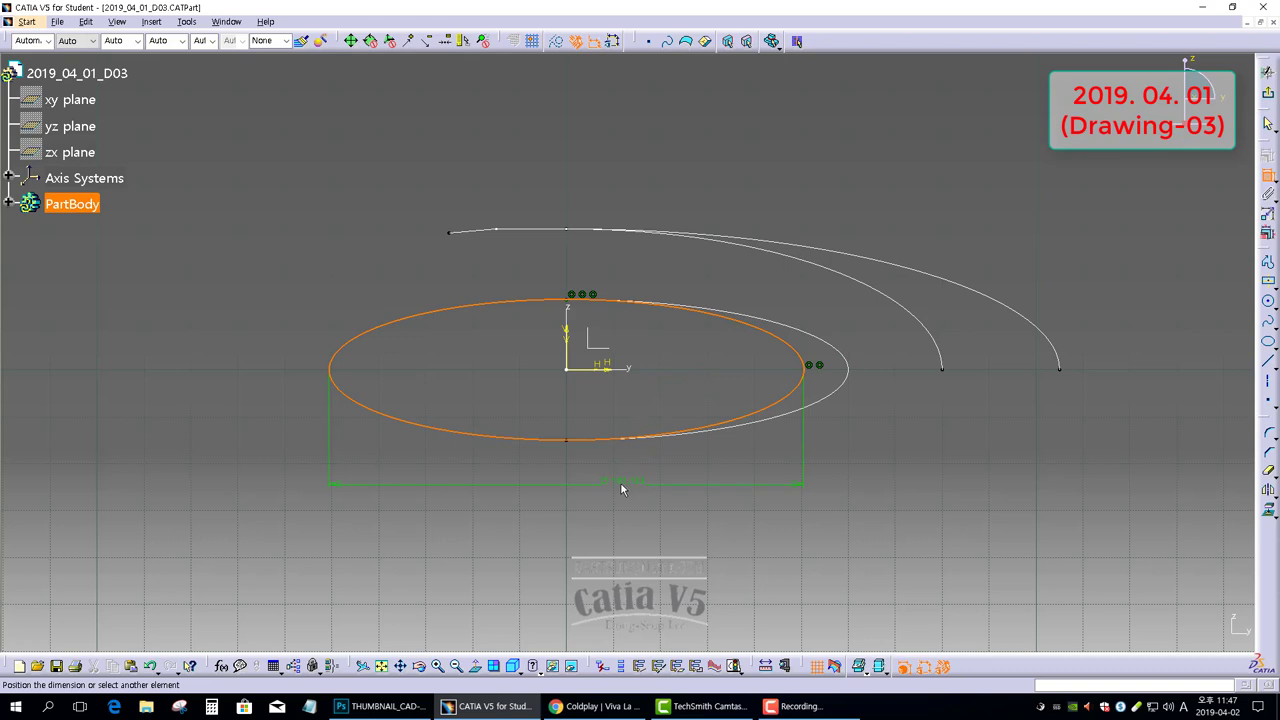
click(620, 482)
double_click(620, 481)
click(1068, 593)
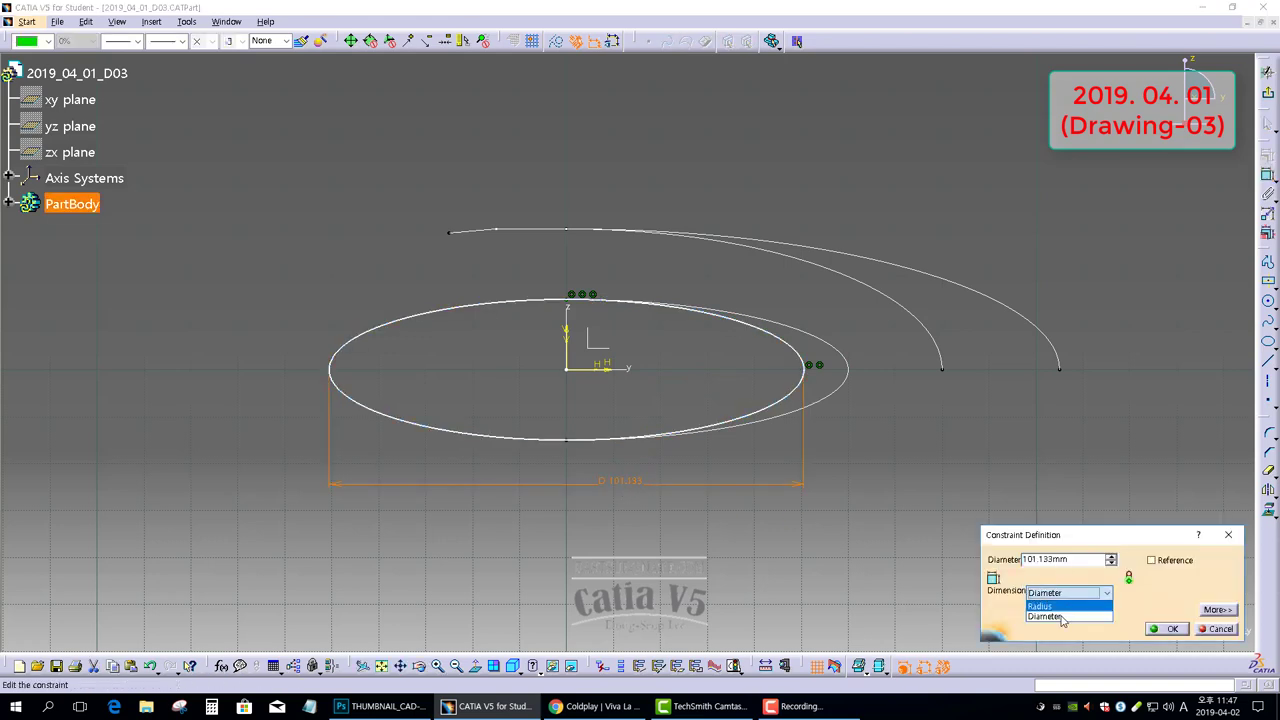
click(1040, 606)
click(1166, 629)
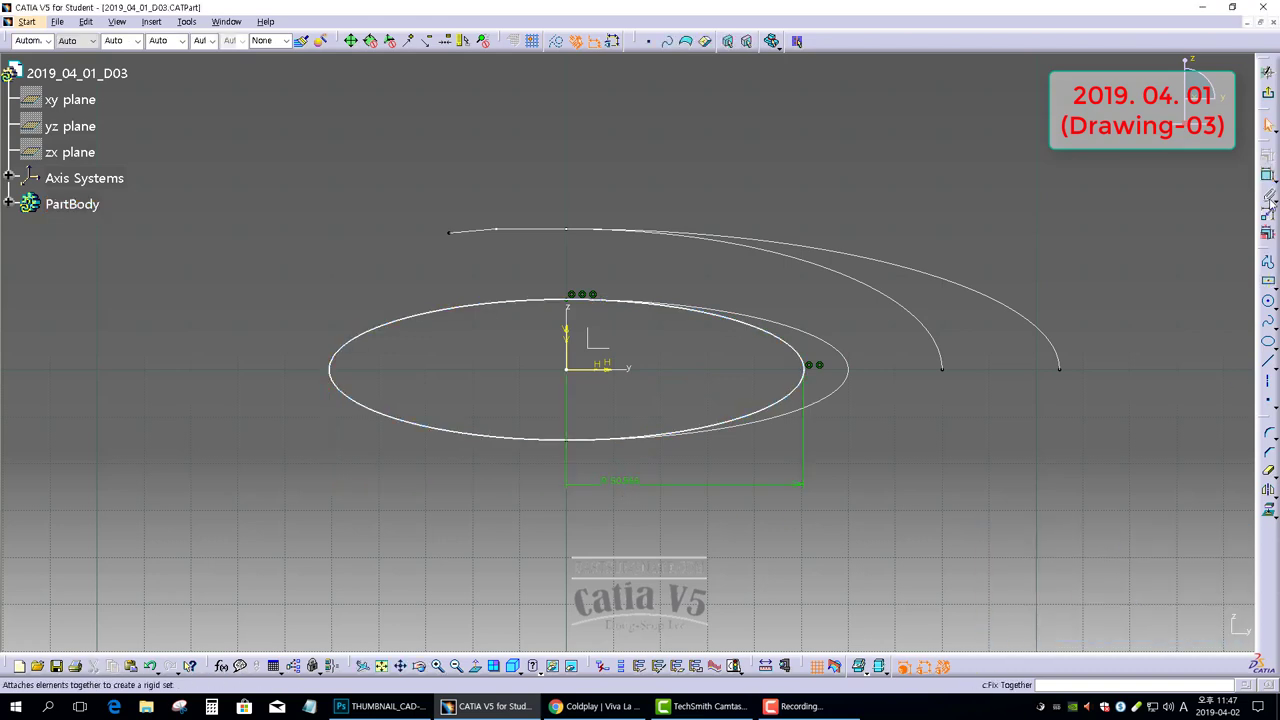
Apply a horizontal constraint to the new ellipse
click(1268, 176)
click(777, 337)
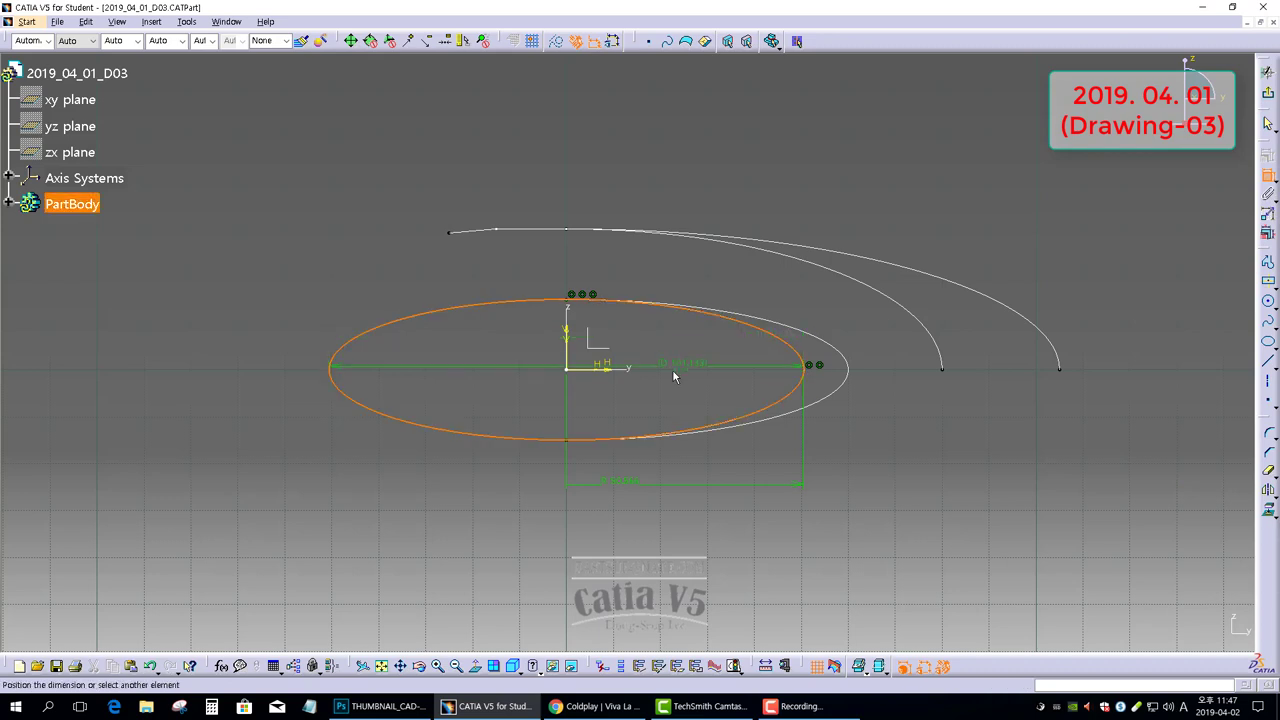
right_click(672, 372)
click(678, 420)
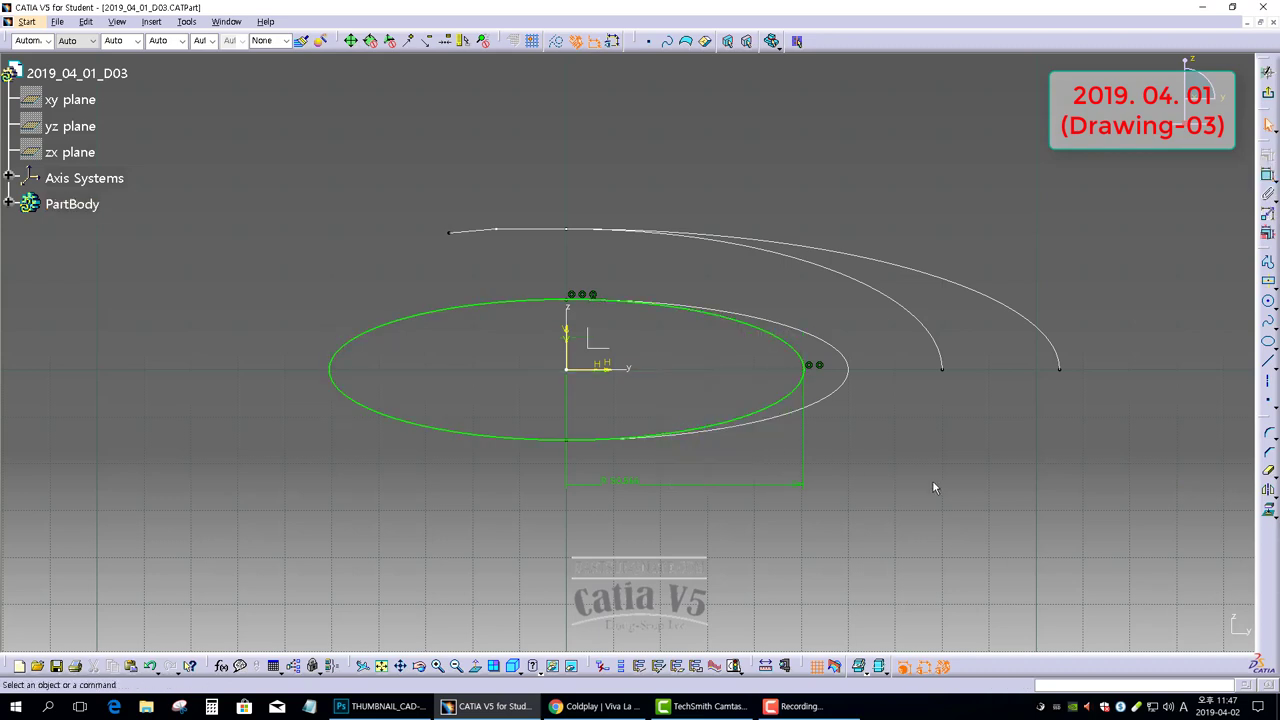
Draw a vertical line about 30 mm long through the origin, from the ellipse's bottom point to its top point
click(1268, 362)
click(569, 439)
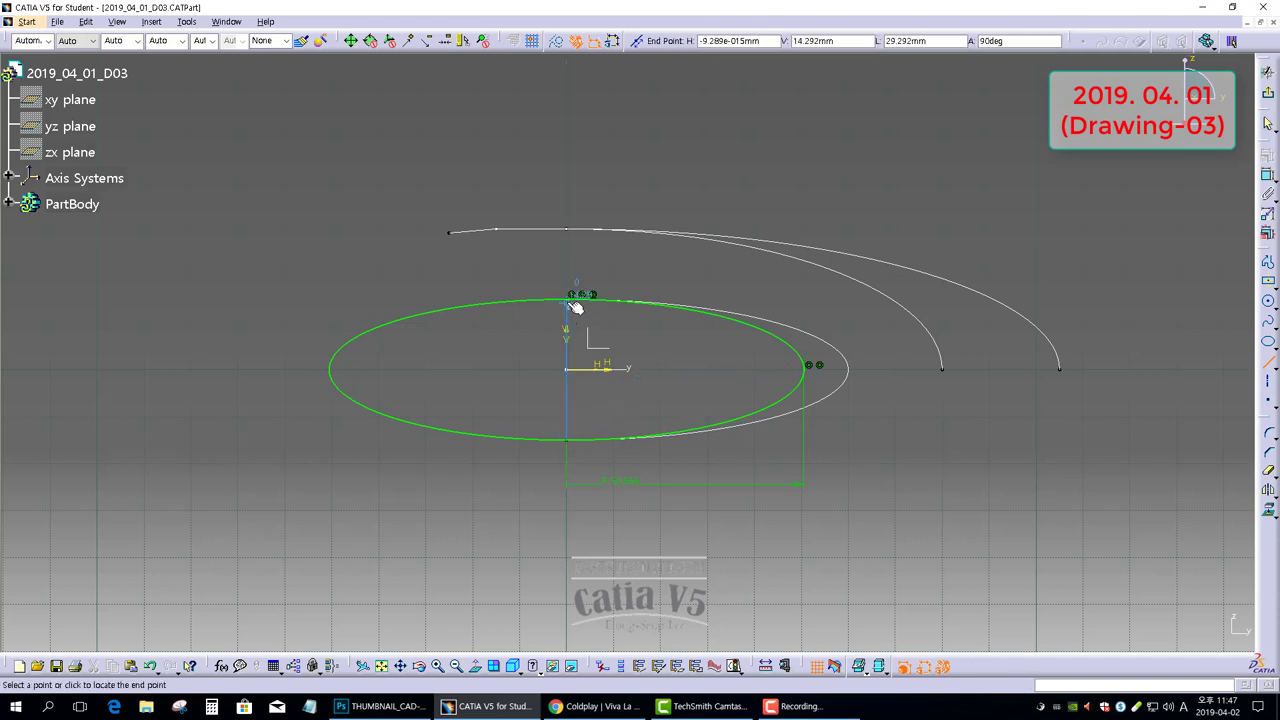
click(568, 299)
click(613, 337)
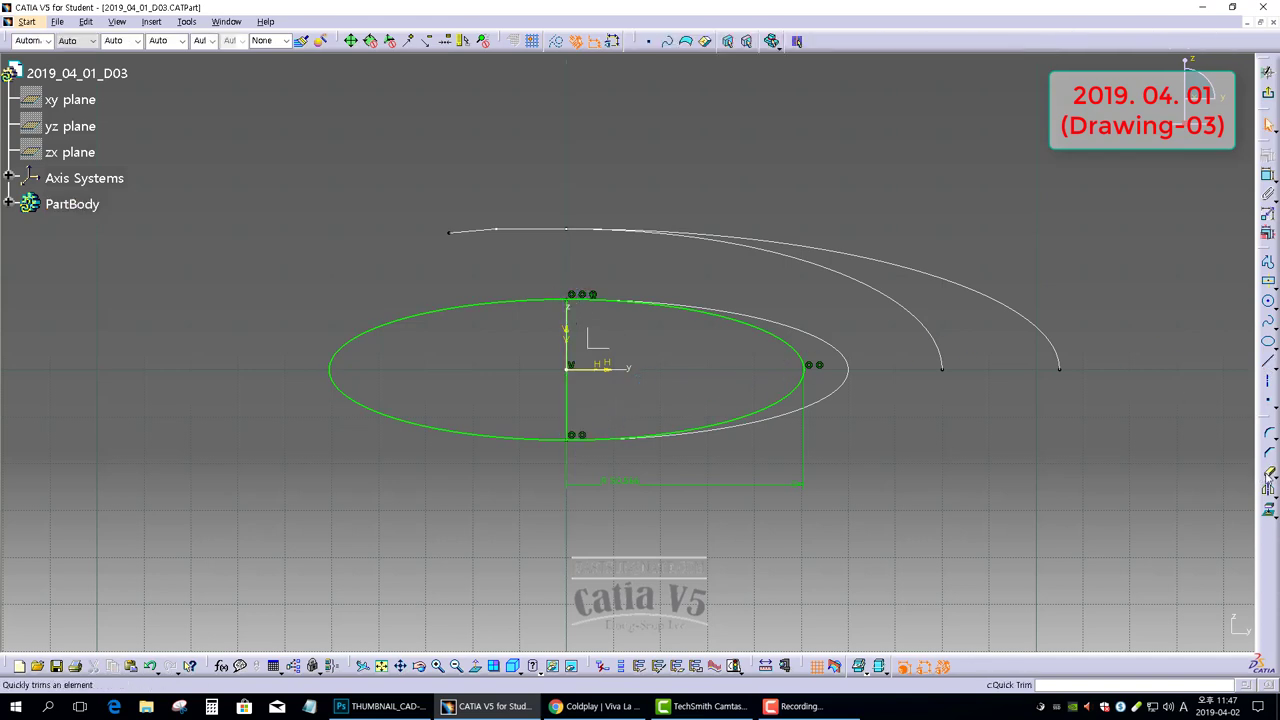
Break the ellipse at the vertical line, turn its left half and the line into construction geometry, and save the part
click(482, 303)
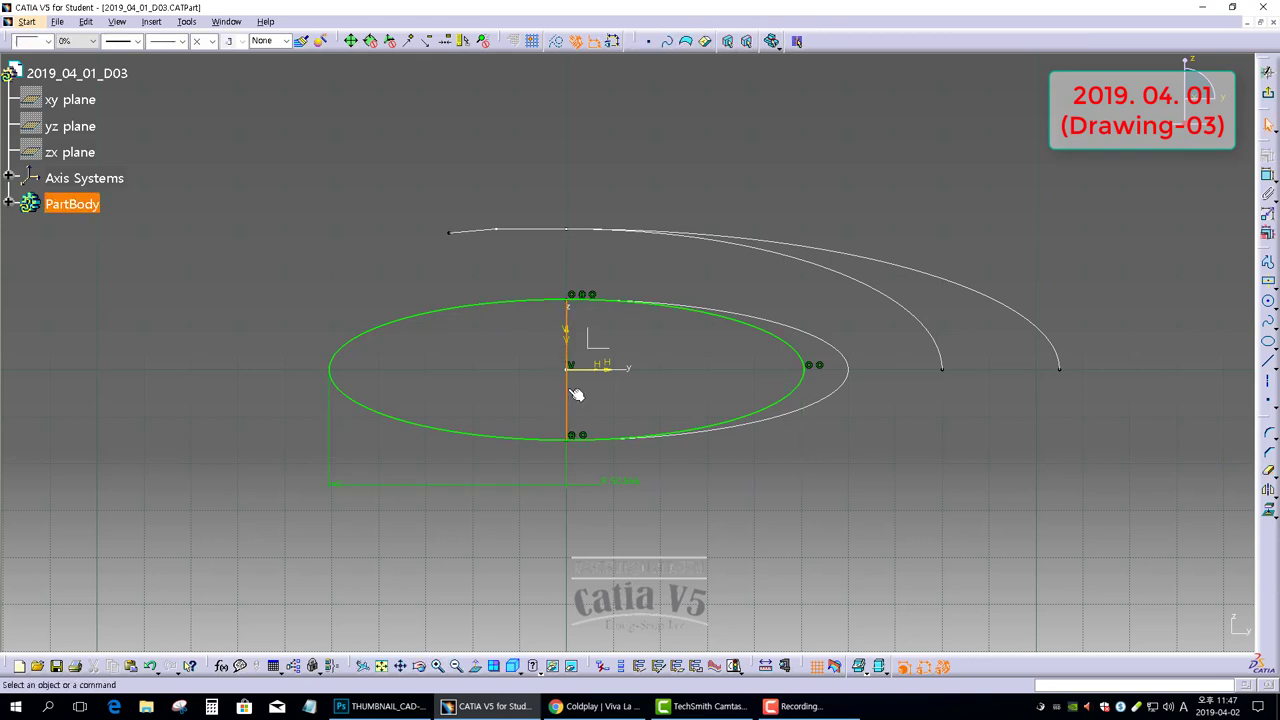
click(480, 306)
click(575, 41)
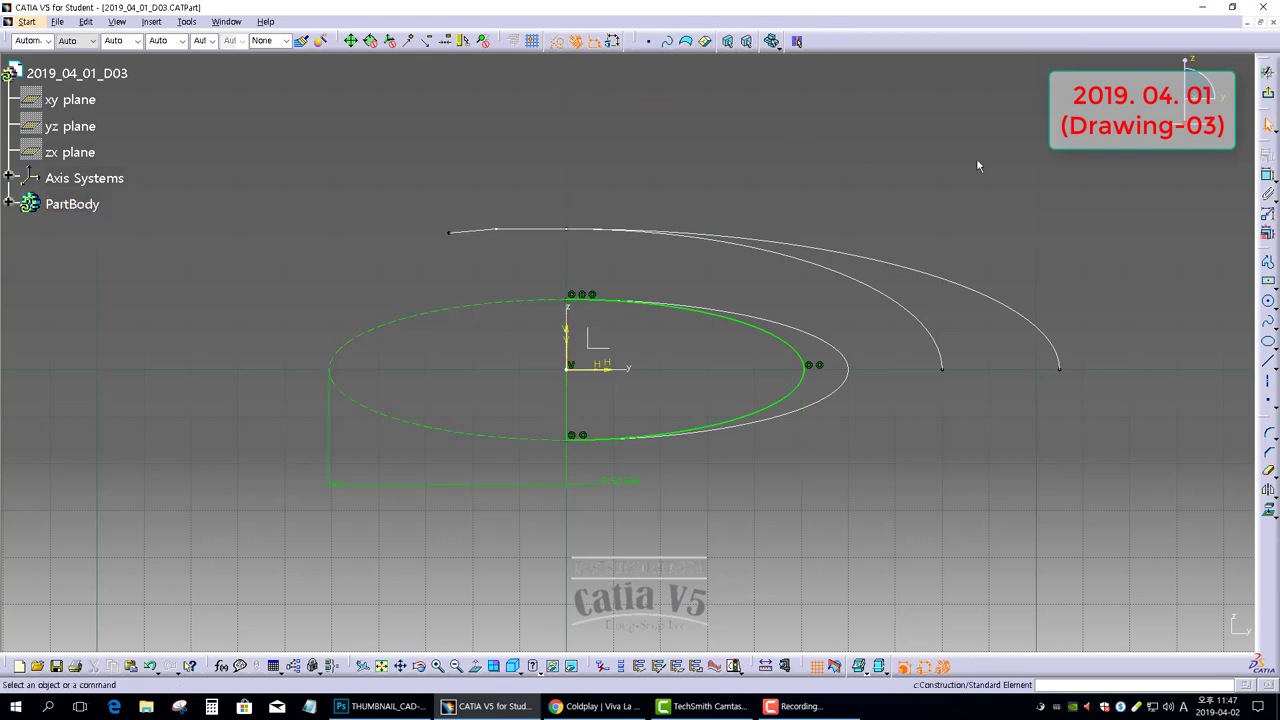
click(1268, 93)
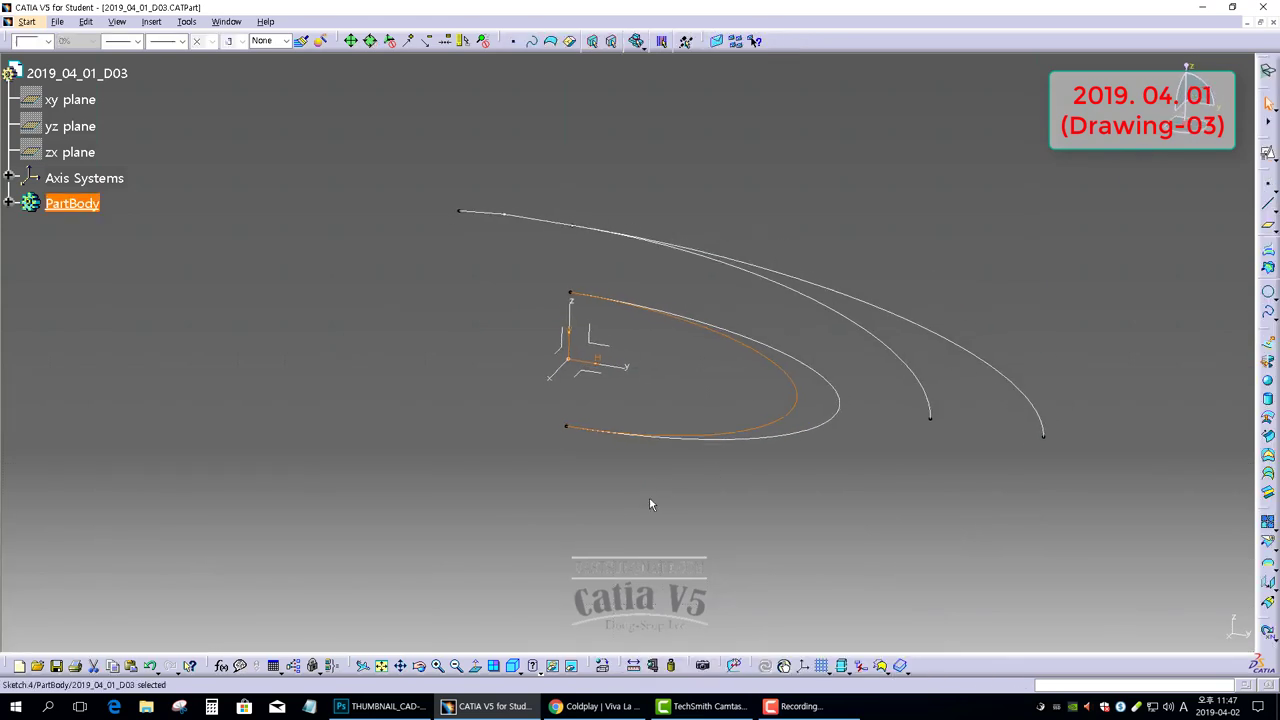
click(57, 666)
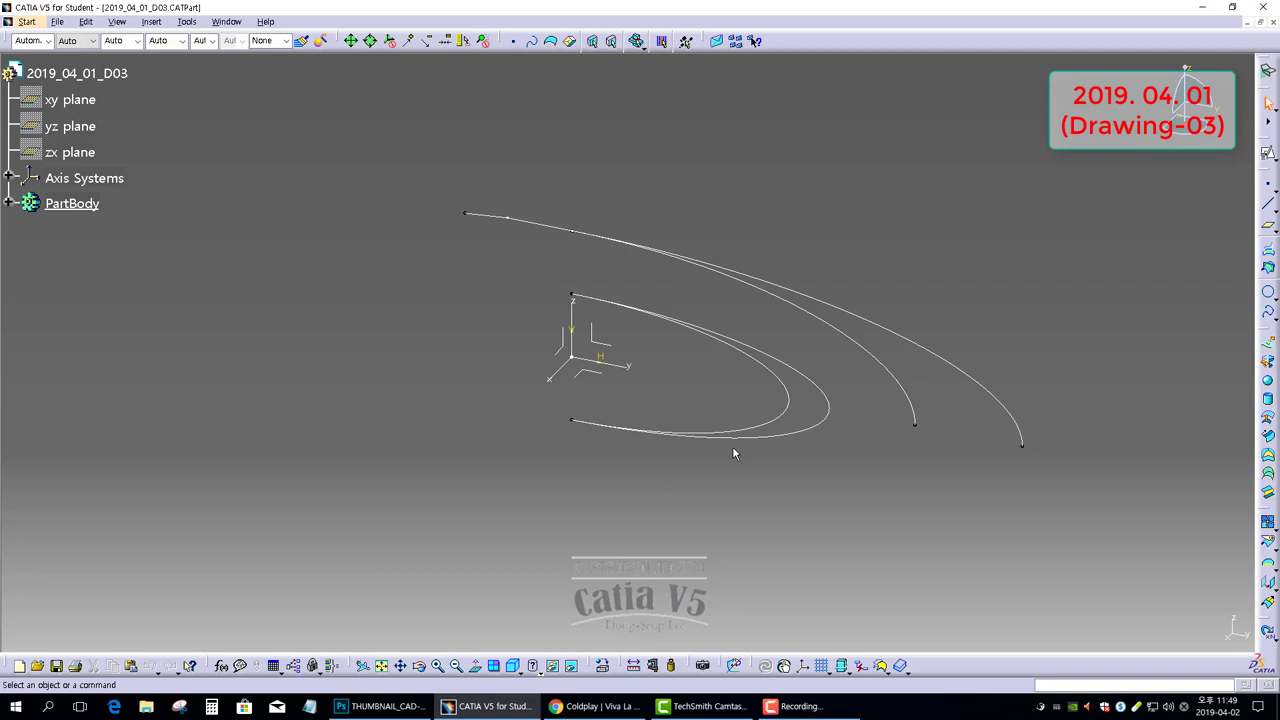
Revolve the outer quarter-ellipse profile as a surface about its default sketch axis, with Angle 1 at 180 degrees and Angle 2 at 0
middle_drag(732, 453, 600, 410)
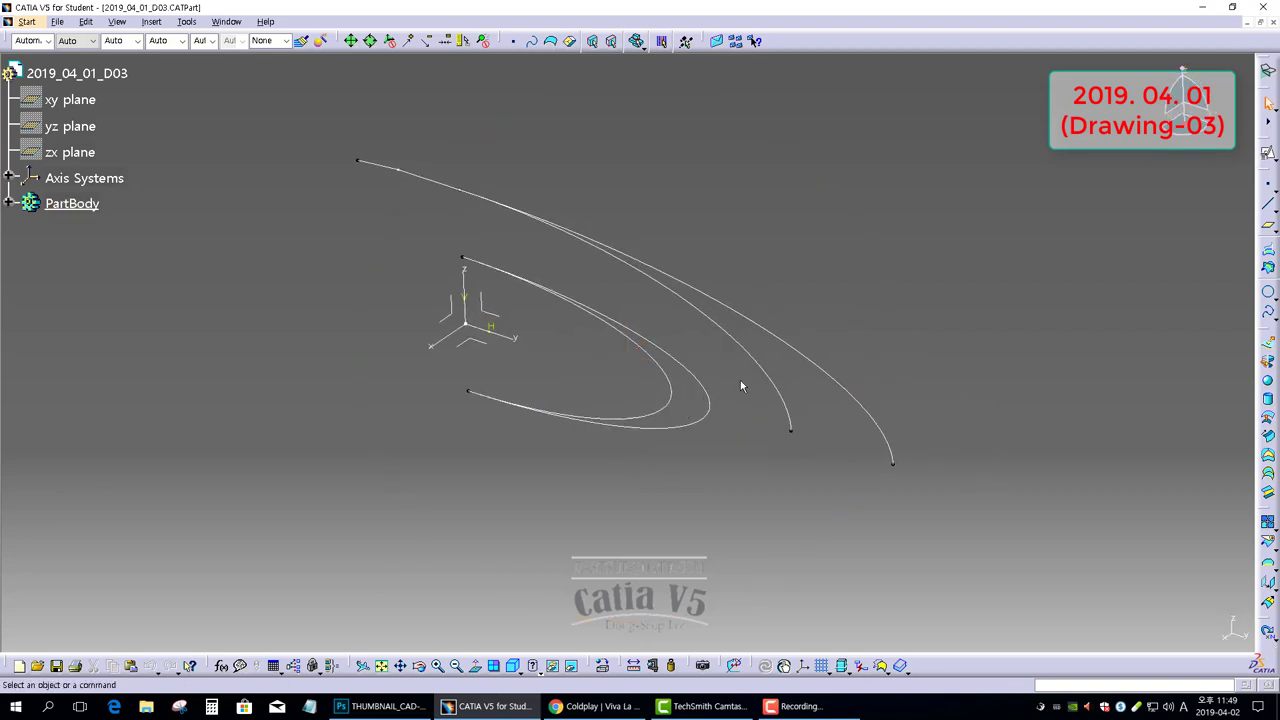
click(1268, 361)
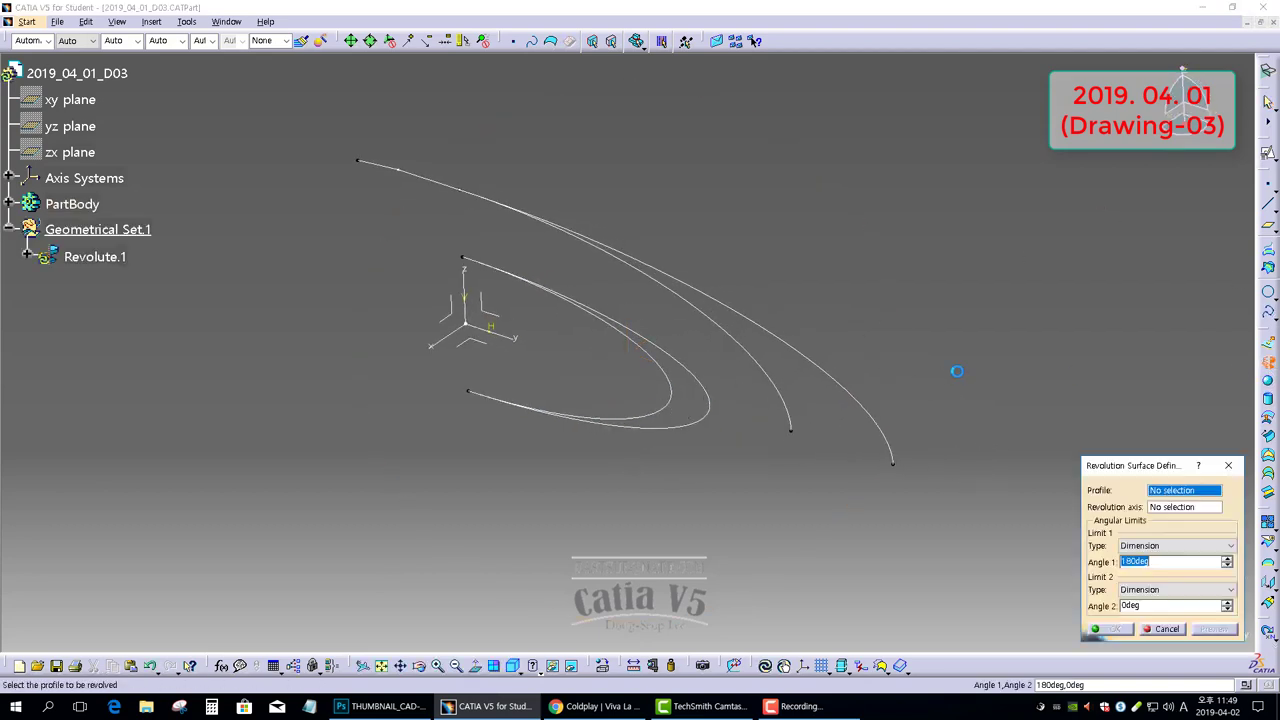
click(803, 354)
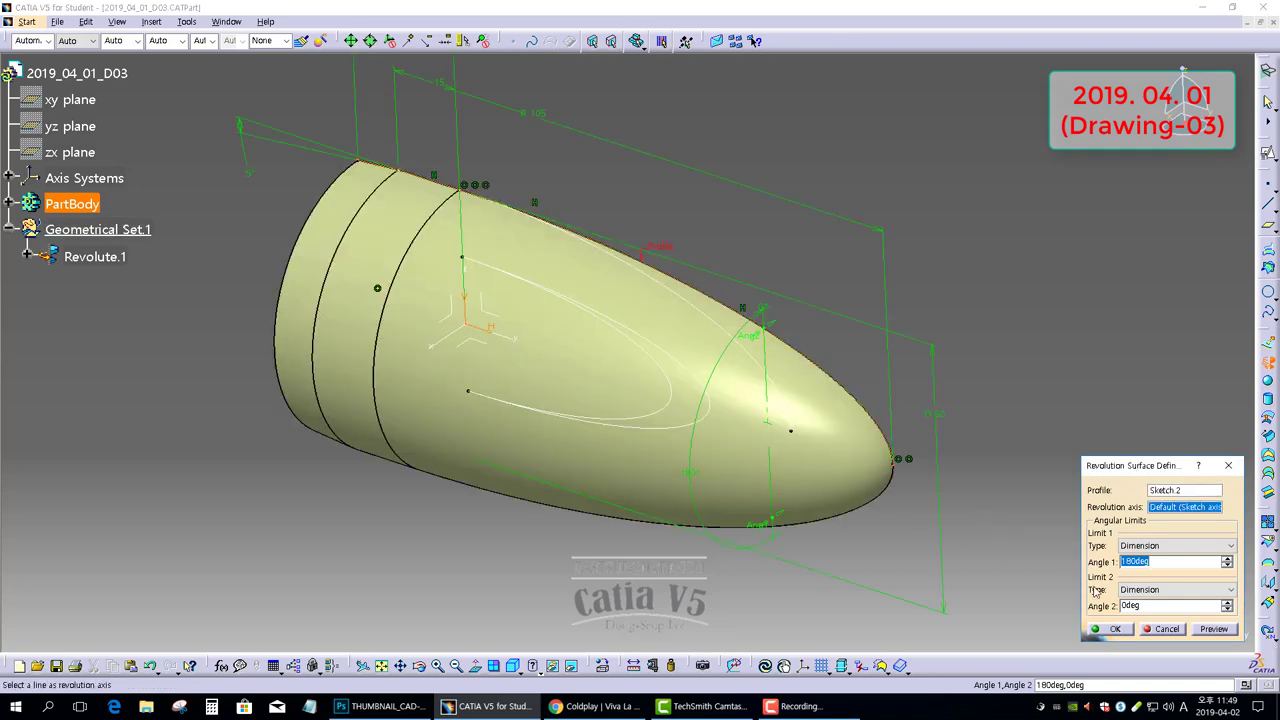
click(1112, 629)
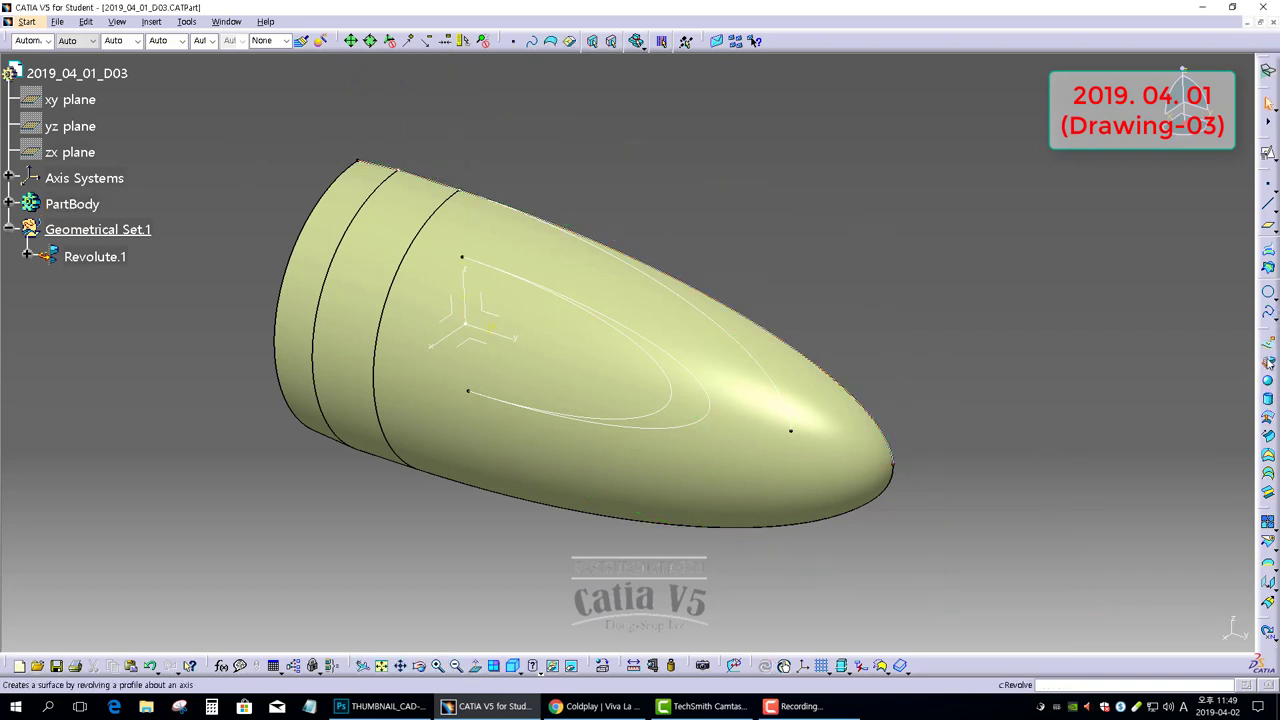
Revolve the inner quarter-ellipse profile as a surface about its default sketch axis, using limits of 180 and 0 degrees
click(1267, 361)
click(758, 366)
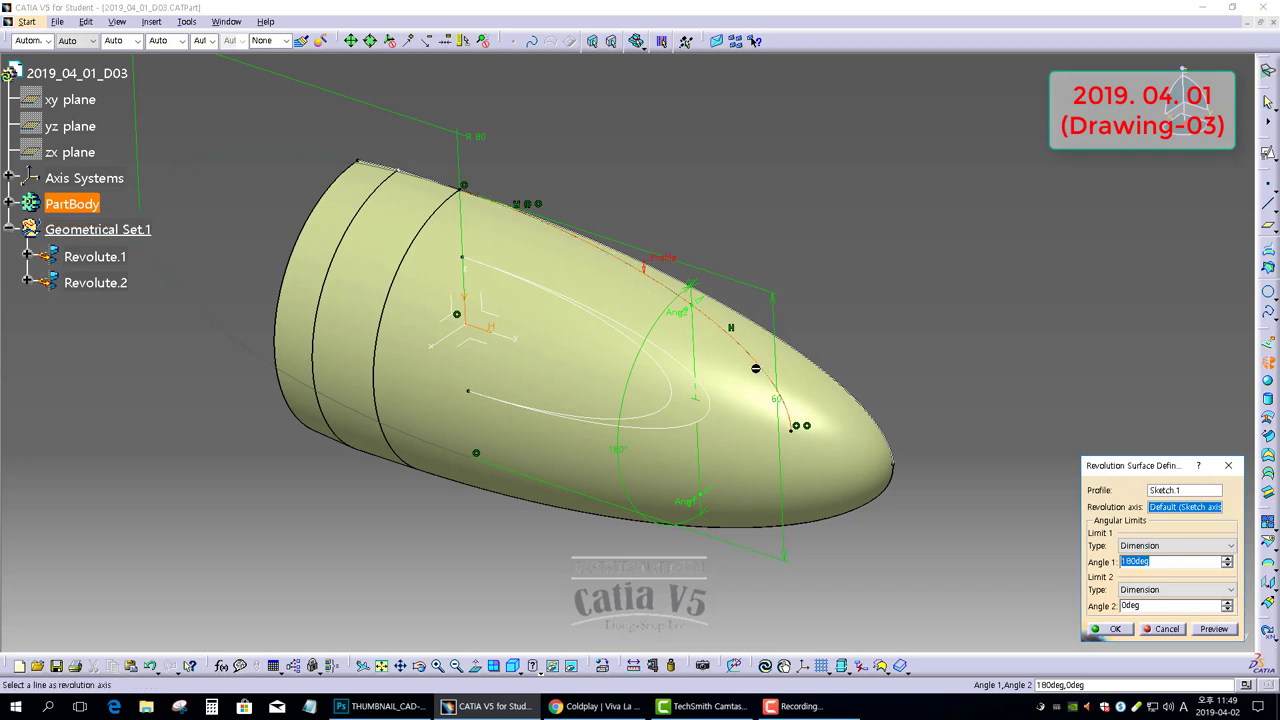
click(1115, 629)
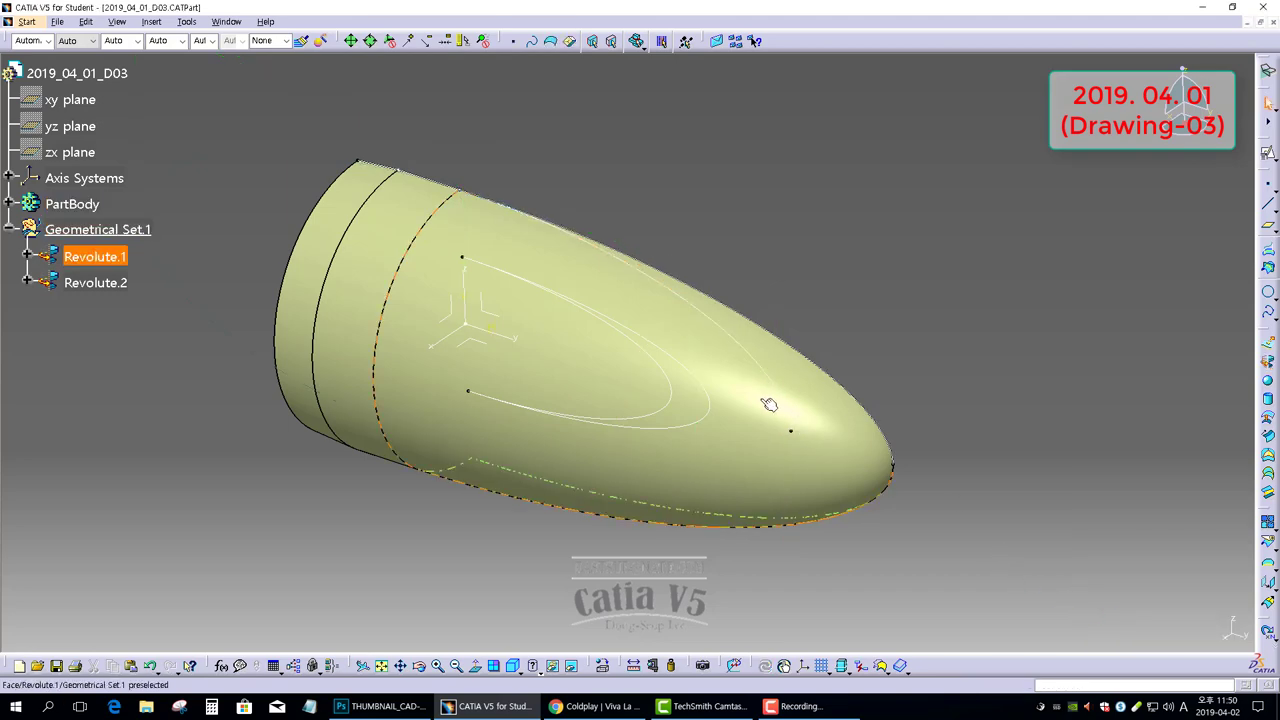
Project the inner half-ellipse sketch onto the inner revolved surface along the X component direction, keeping the nearest solution
middle_drag(894, 391, 706, 381)
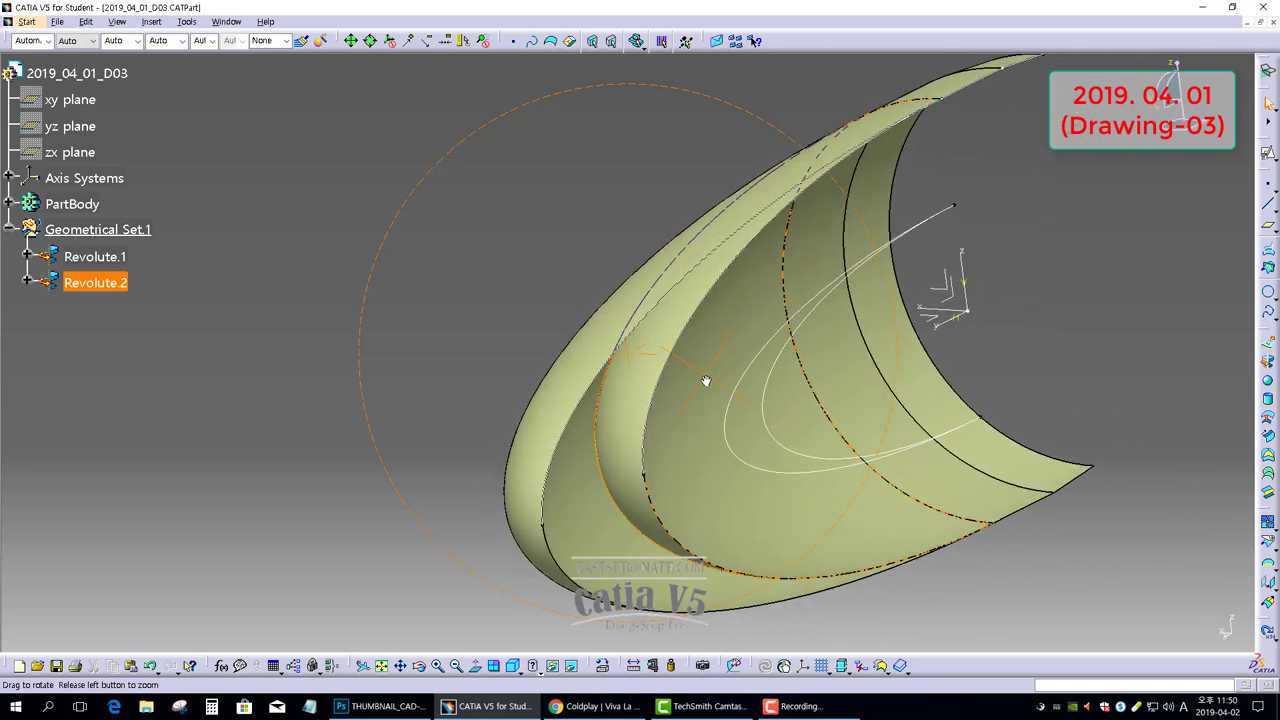
middle_drag(705, 380, 898, 502)
click(898, 502)
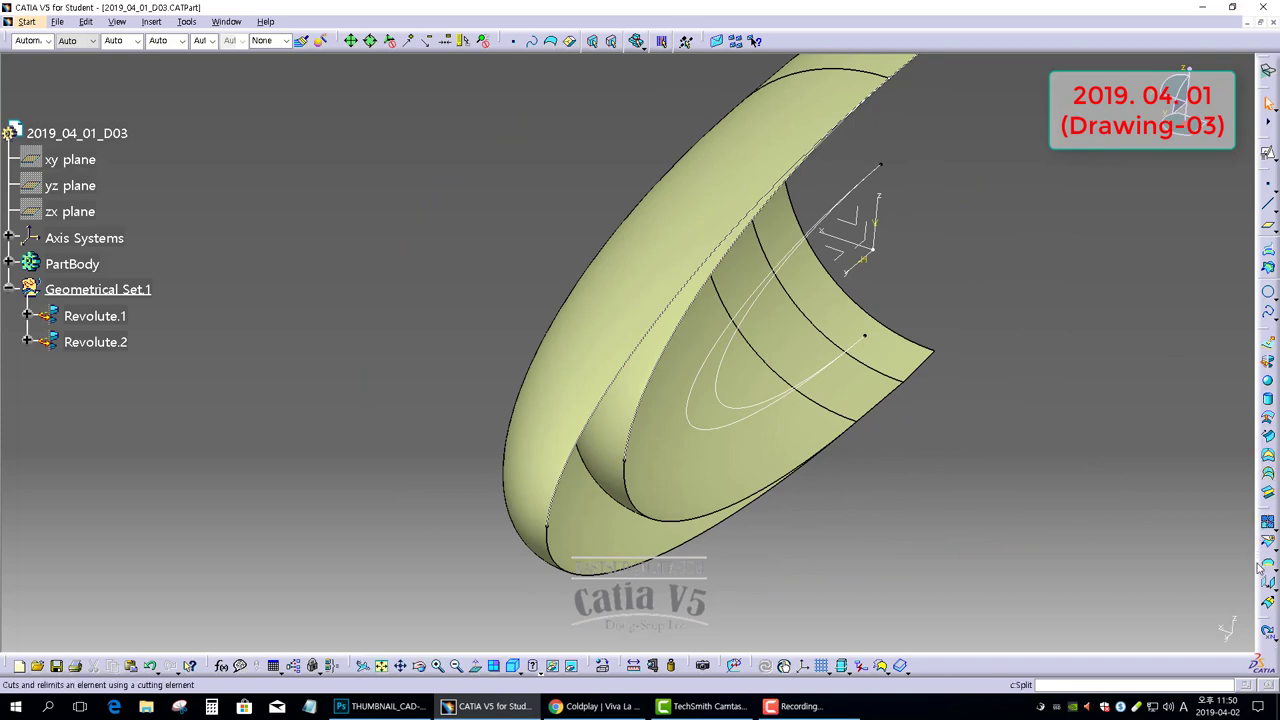
middle_drag(1071, 445, 849, 491)
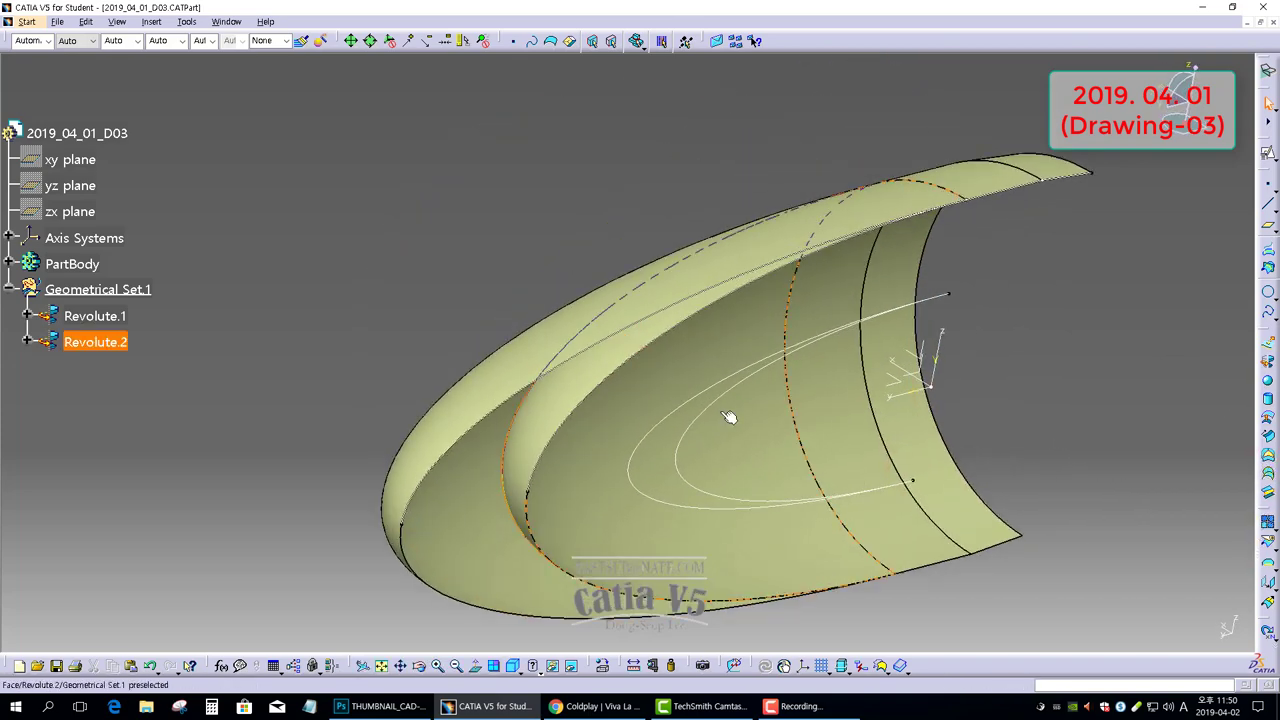
middle_drag(731, 420, 1118, 433)
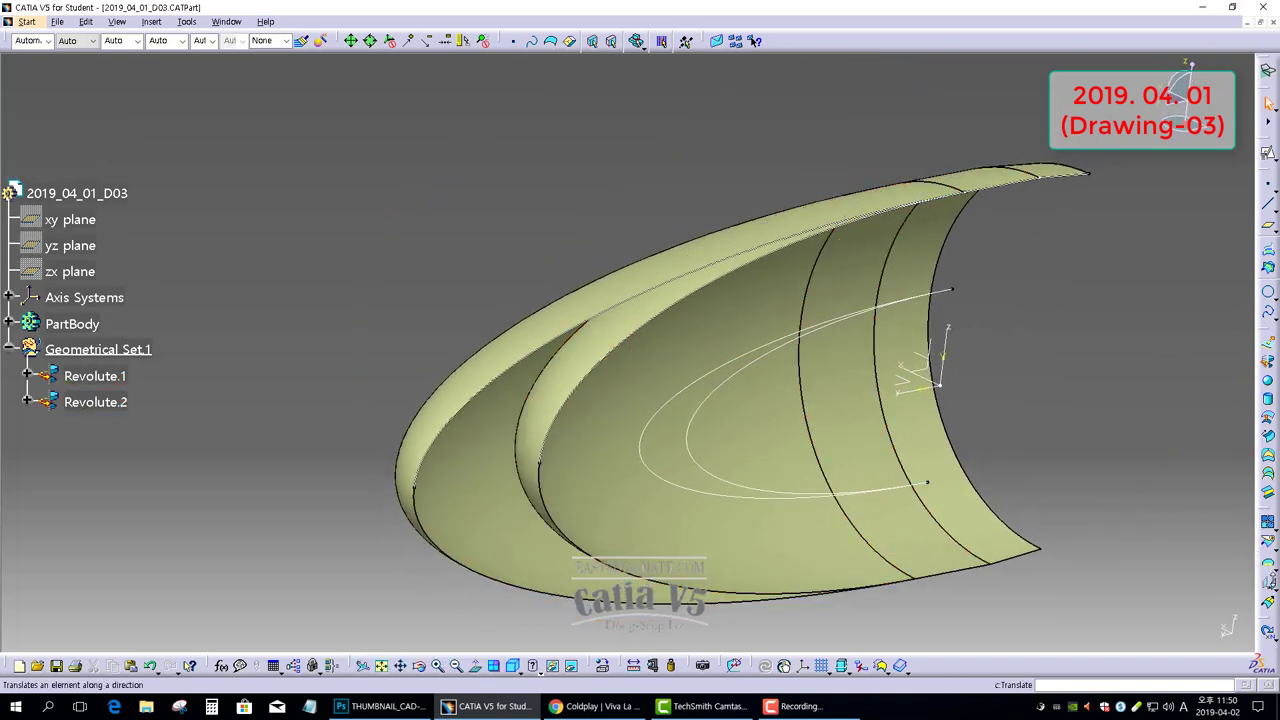
click(1266, 256)
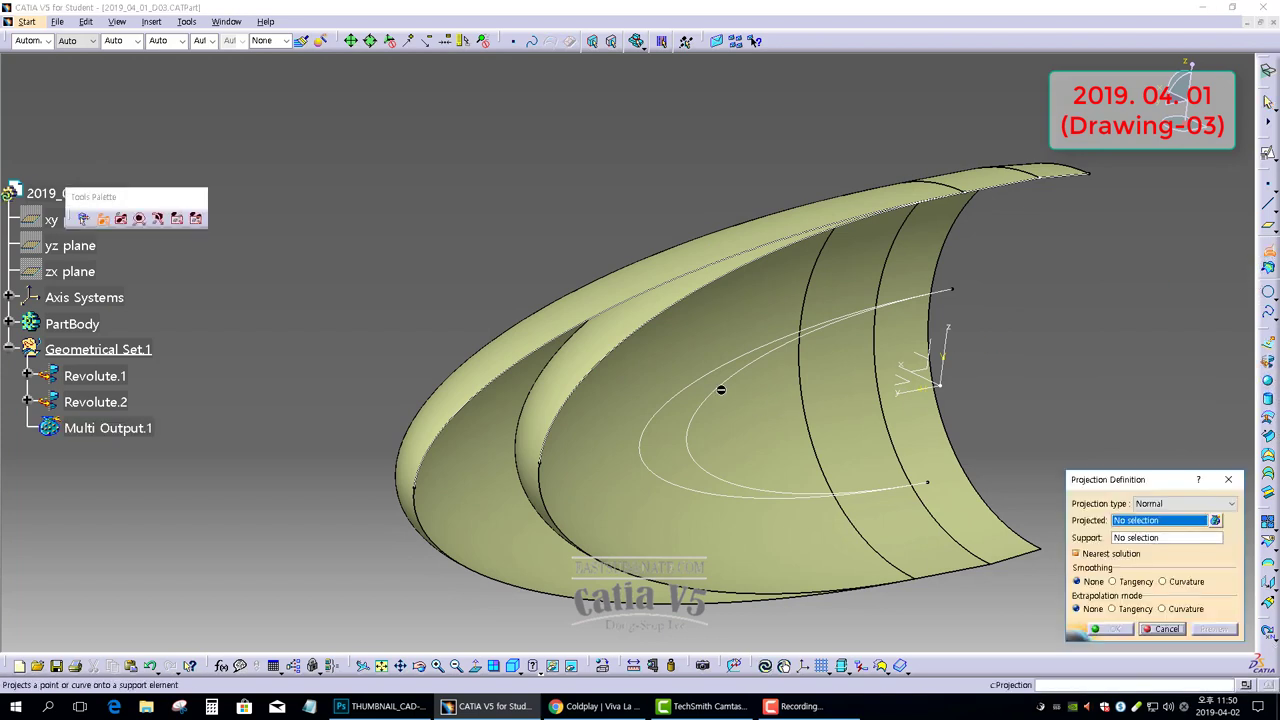
click(1154, 505)
click(1158, 528)
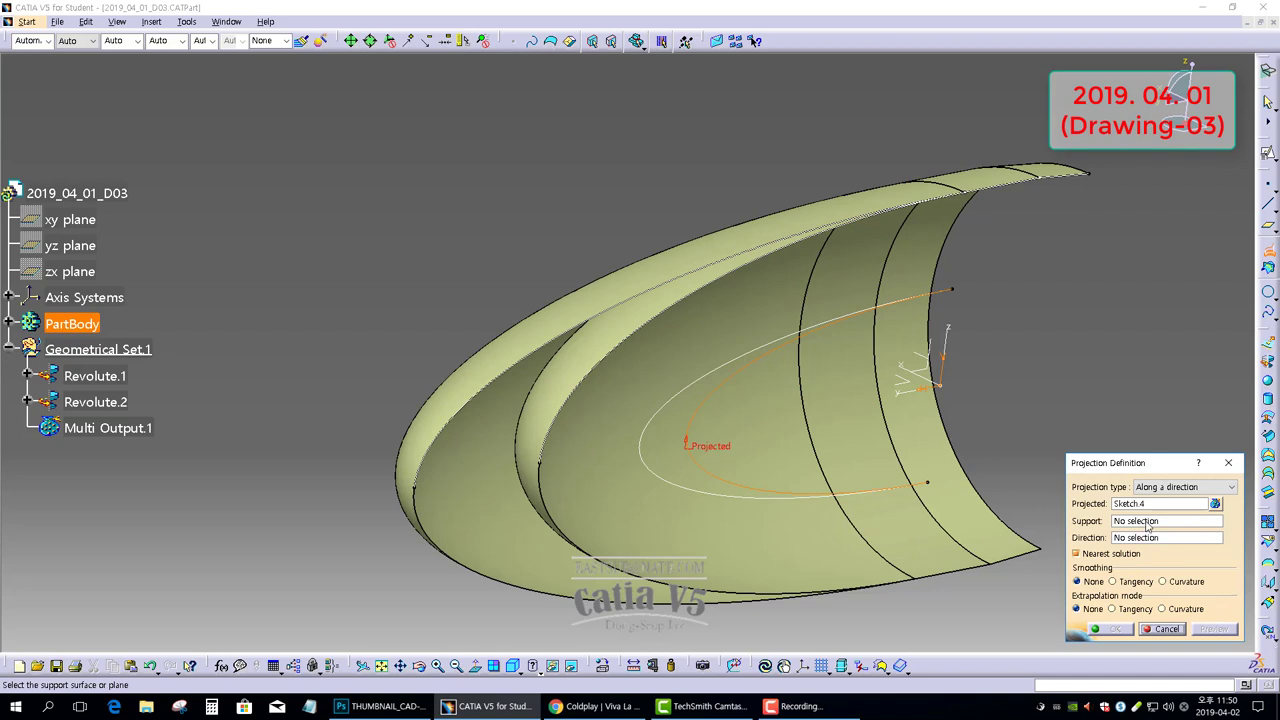
right_click(1143, 538)
click(1176, 414)
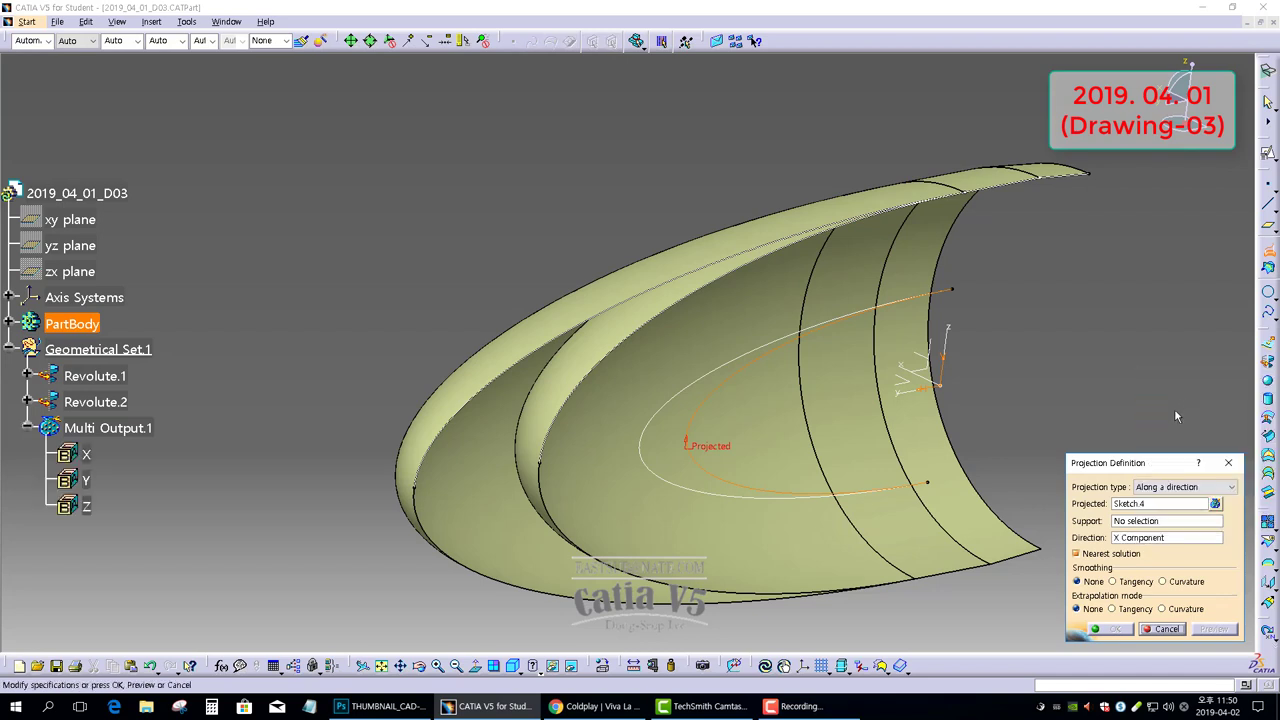
click(1138, 522)
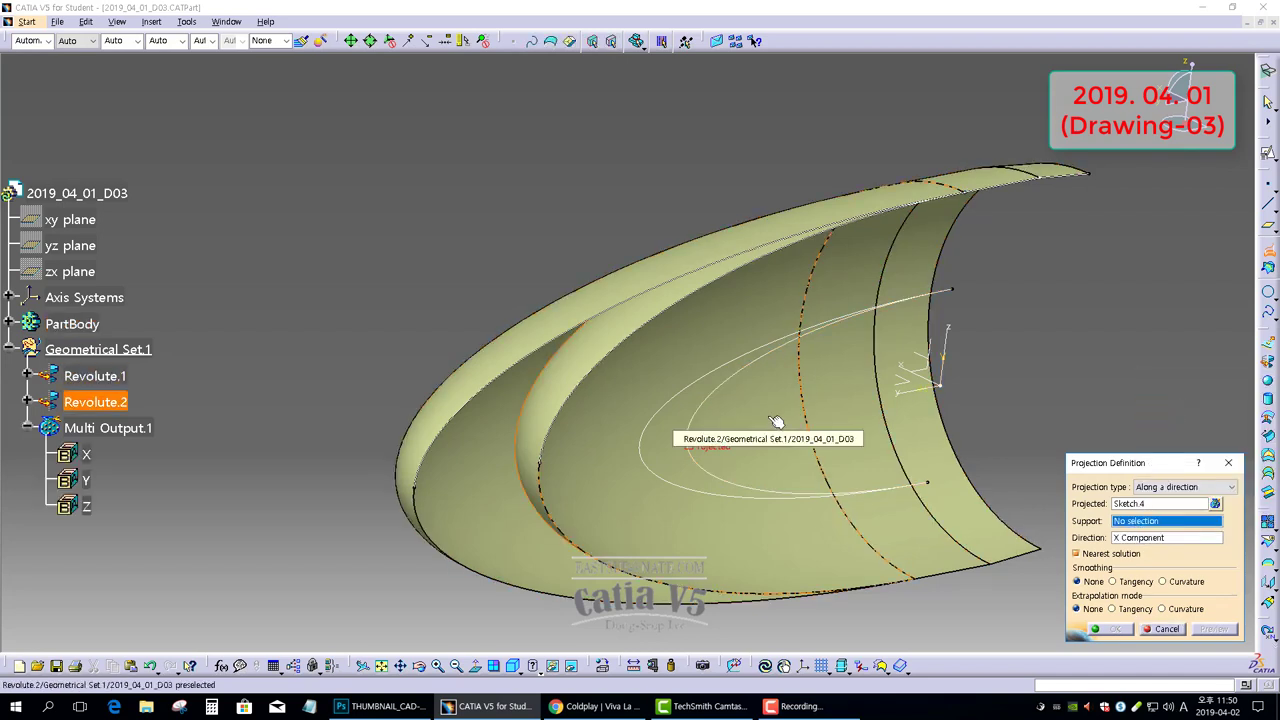
click(580, 440)
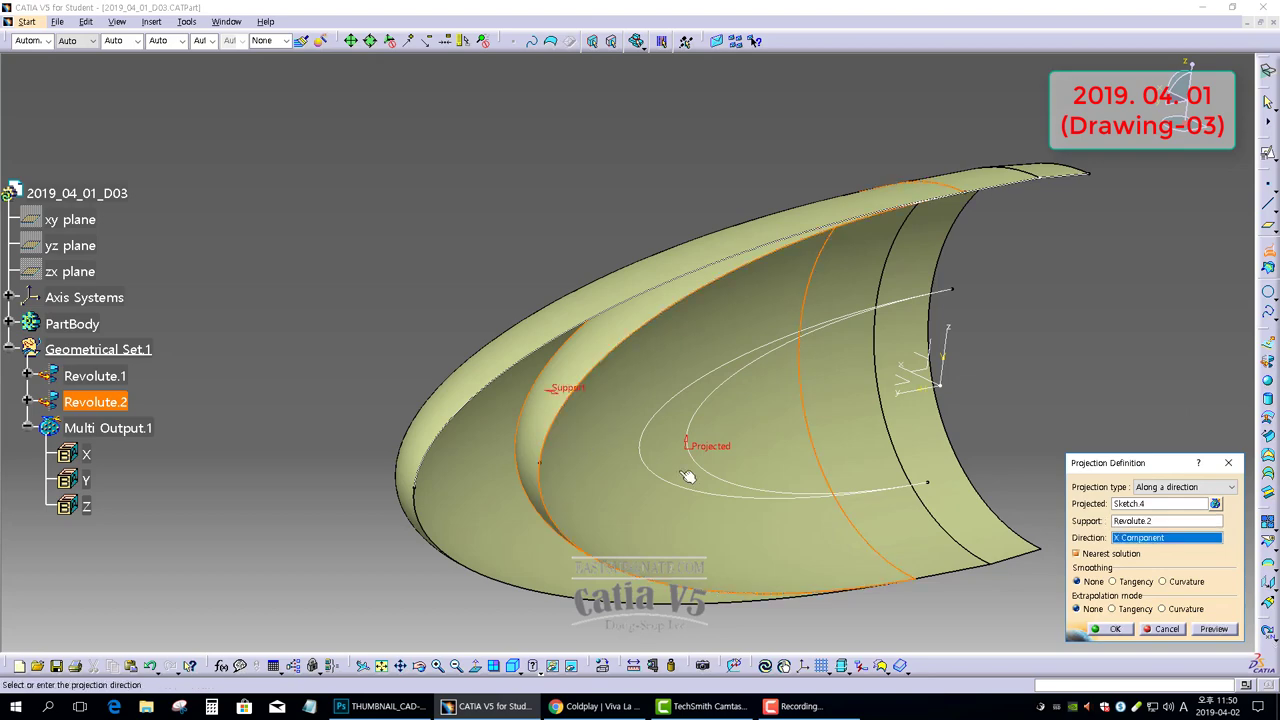
click(1213, 629)
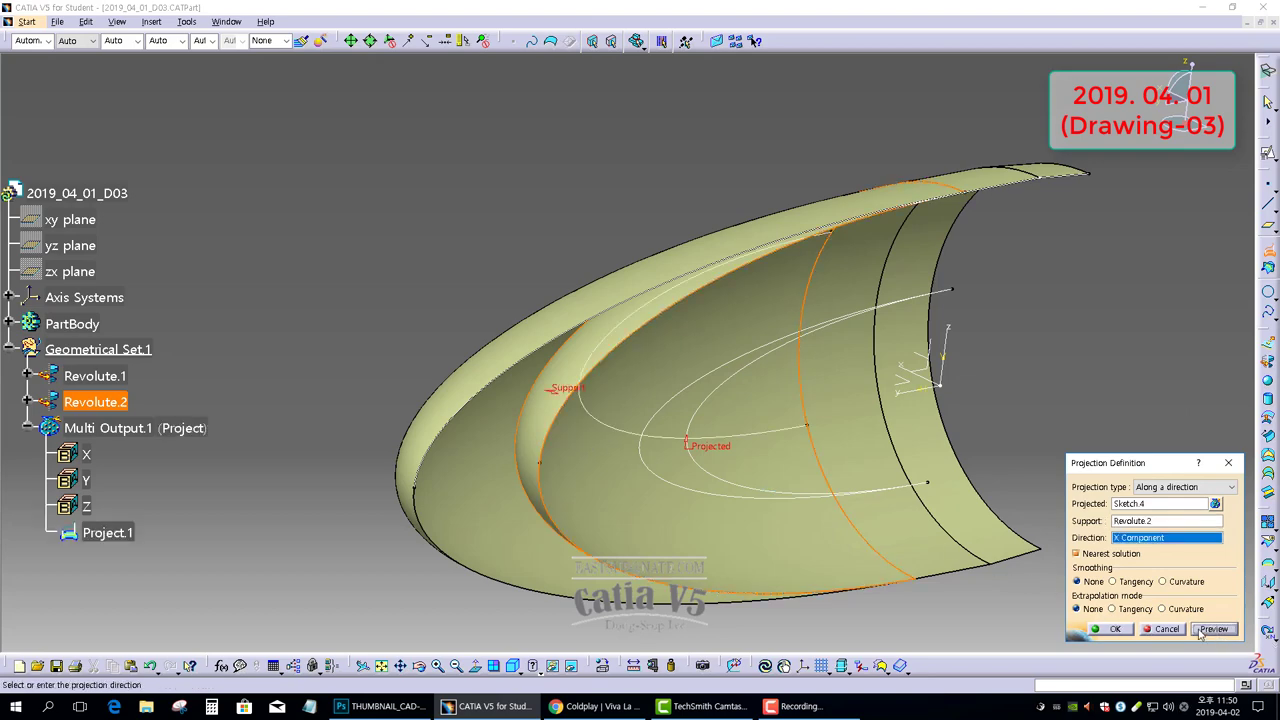
click(1115, 629)
Split the inner revolved surface with the projected half-ellipse curve, keeping the portion enclosed by the curve
middle_drag(726, 514, 791, 558)
click(791, 558)
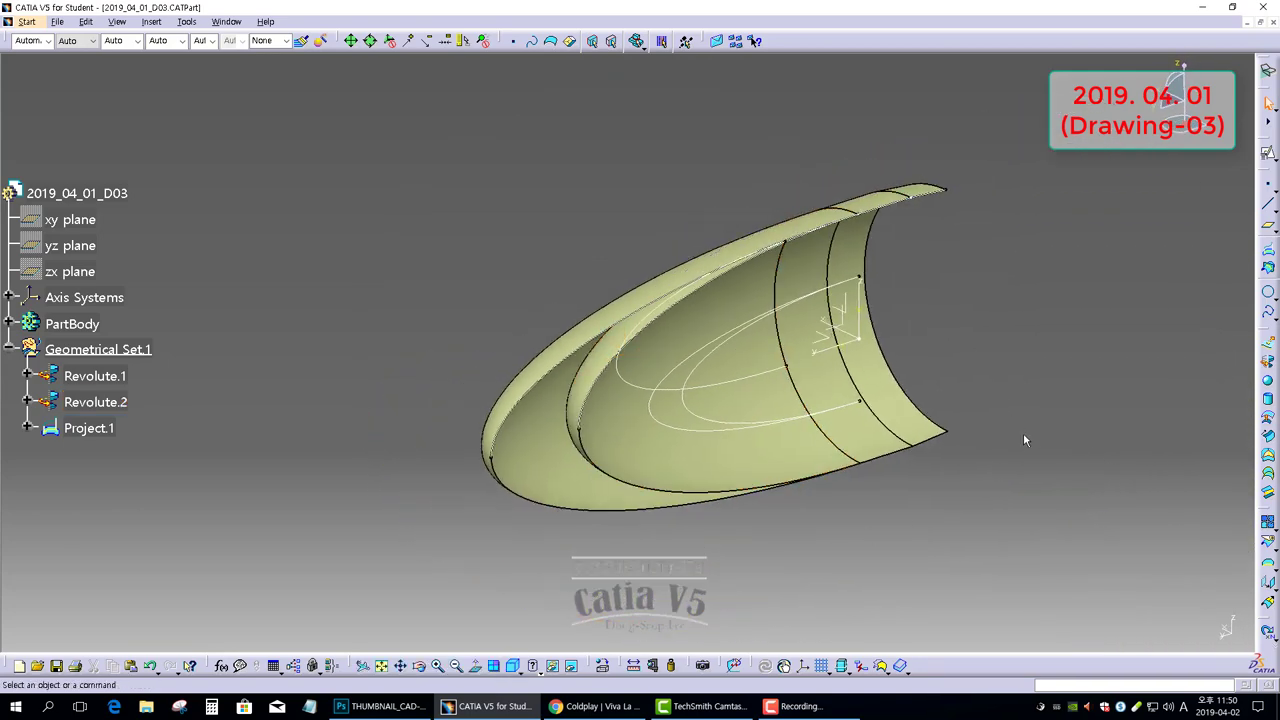
click(1267, 545)
click(95, 401)
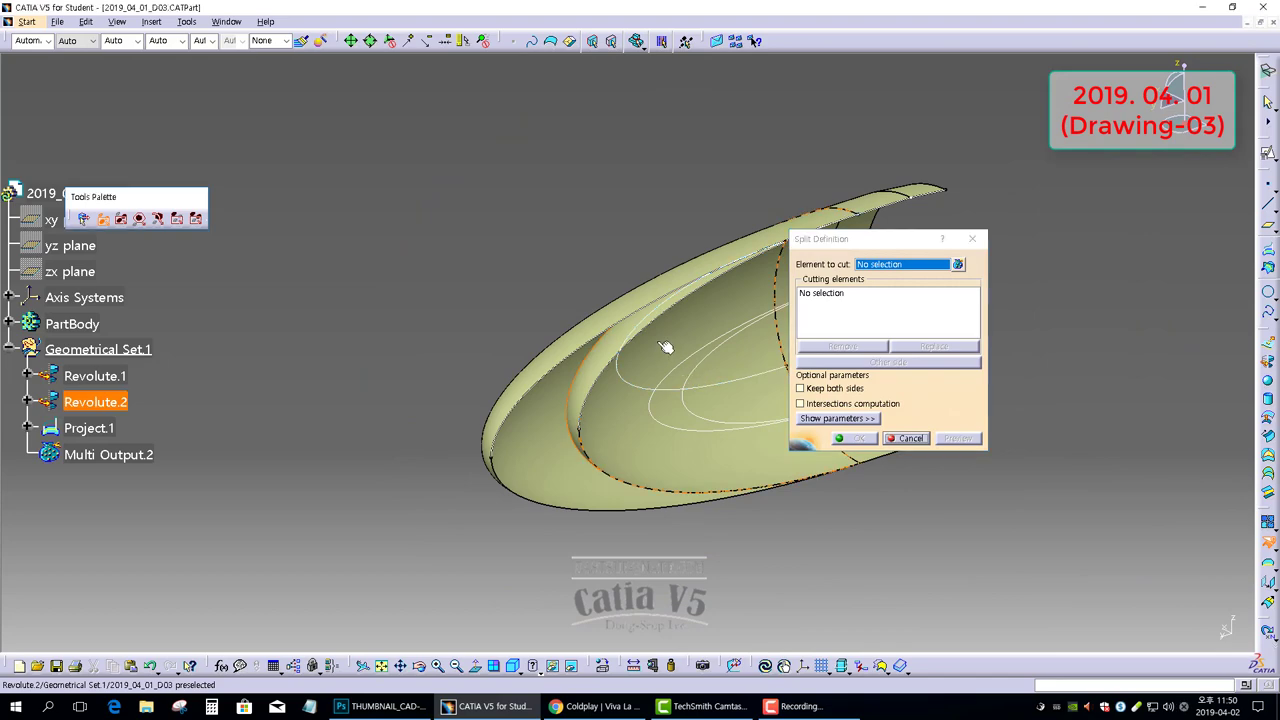
click(89, 427)
click(852, 440)
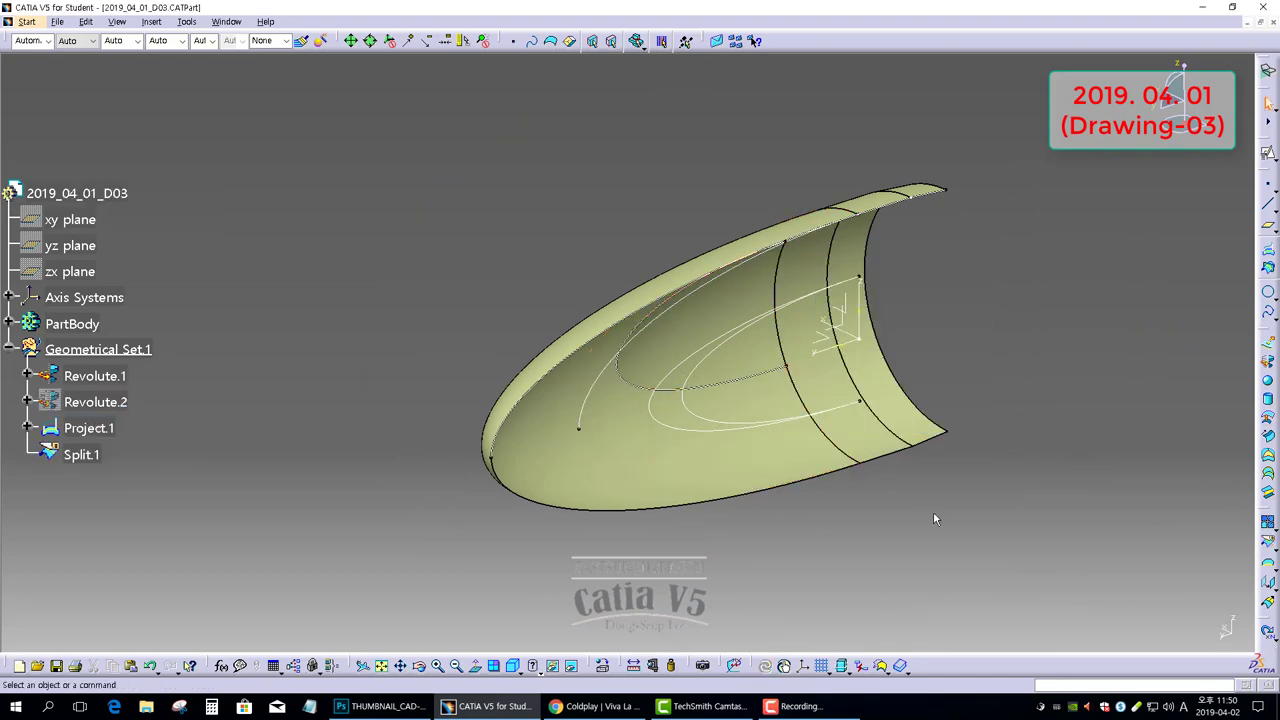
middle_drag(731, 437, 729, 409)
click(1113, 358)
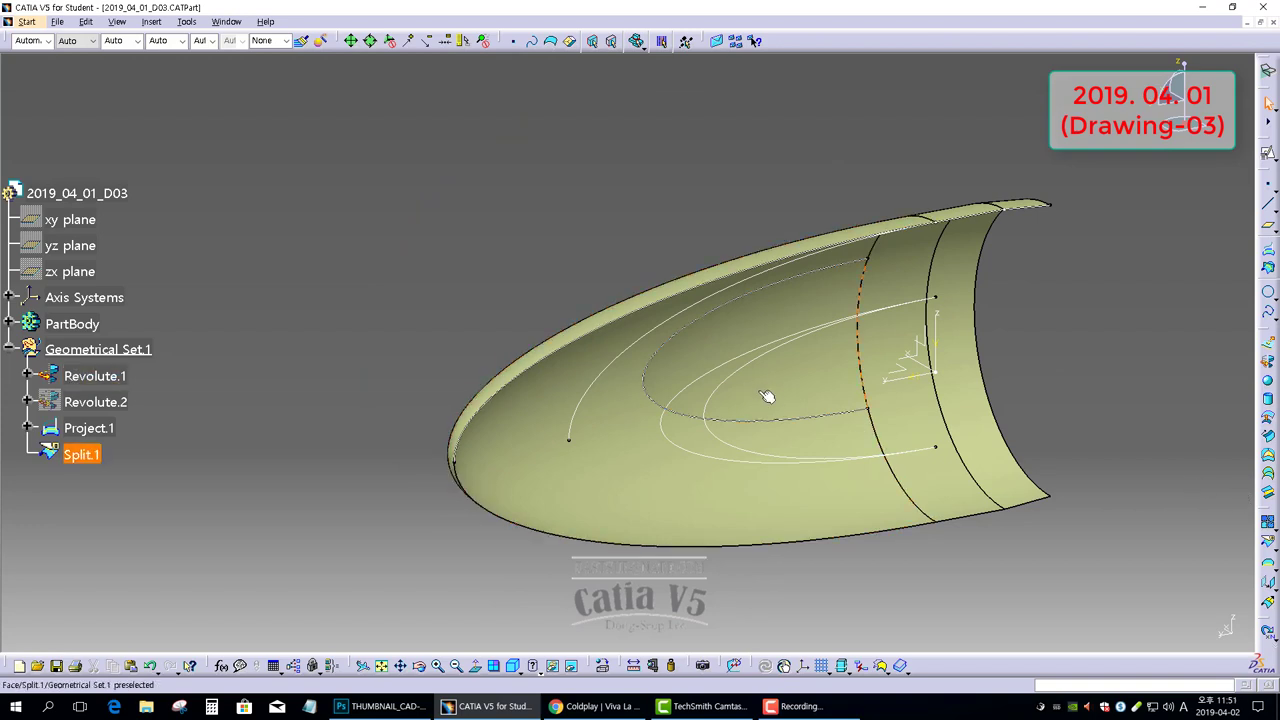
middle_drag(766, 397, 647, 335)
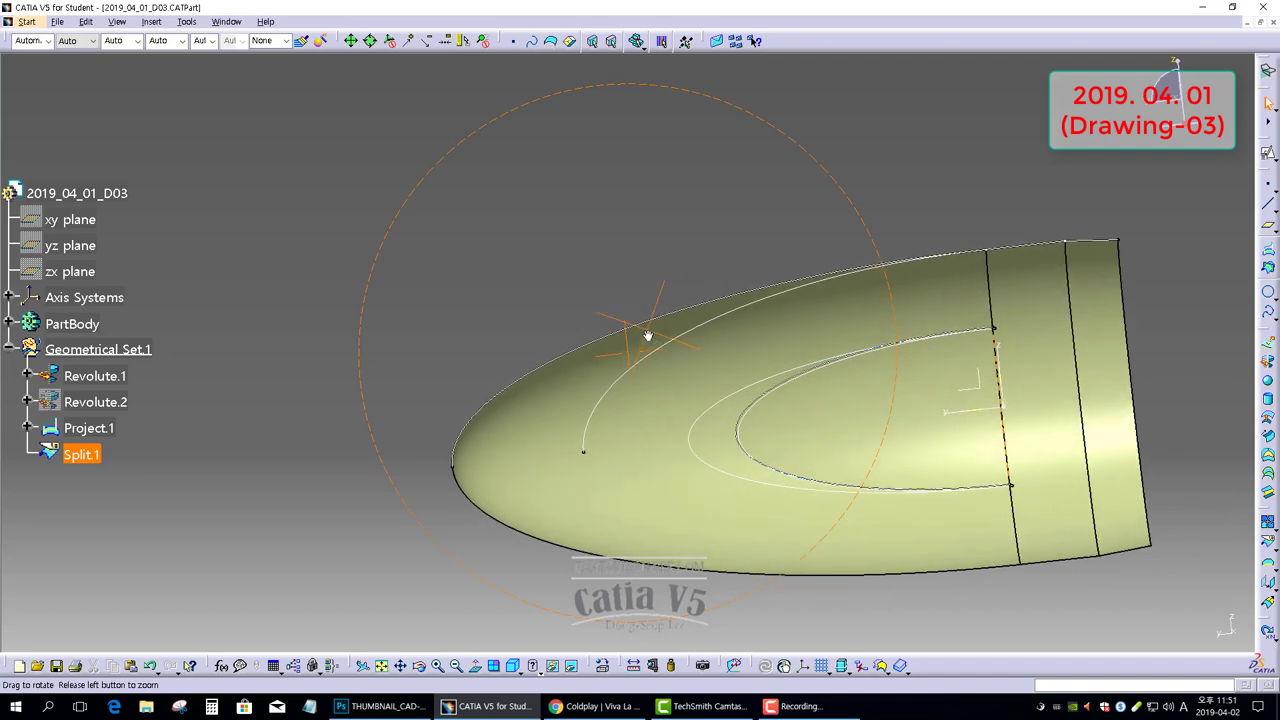